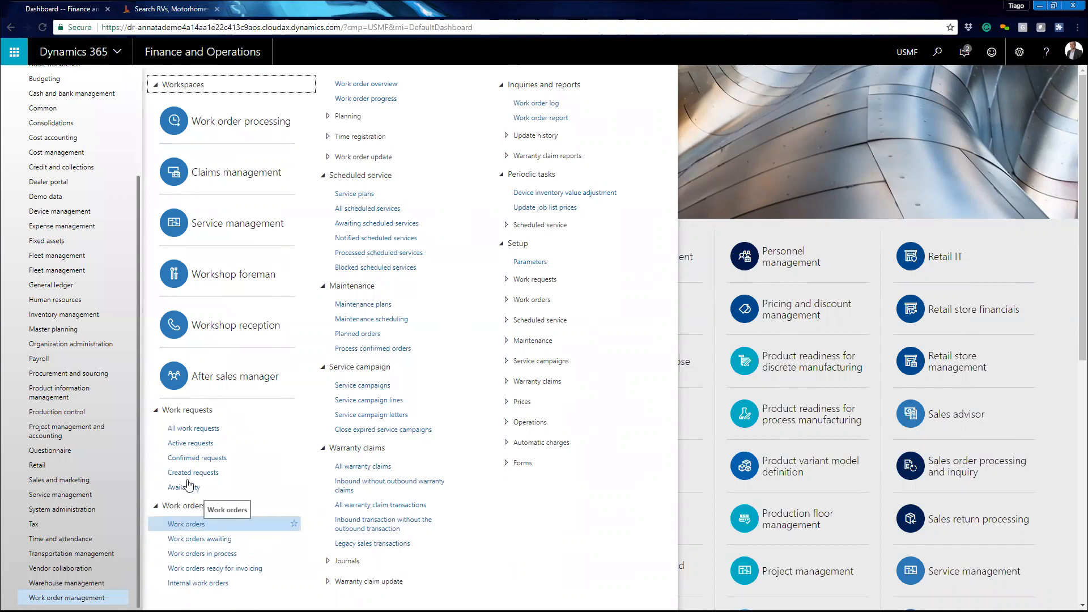
- Open the Work orders list and start creating a new work order
left_click(194, 525)
left_click(193, 525)
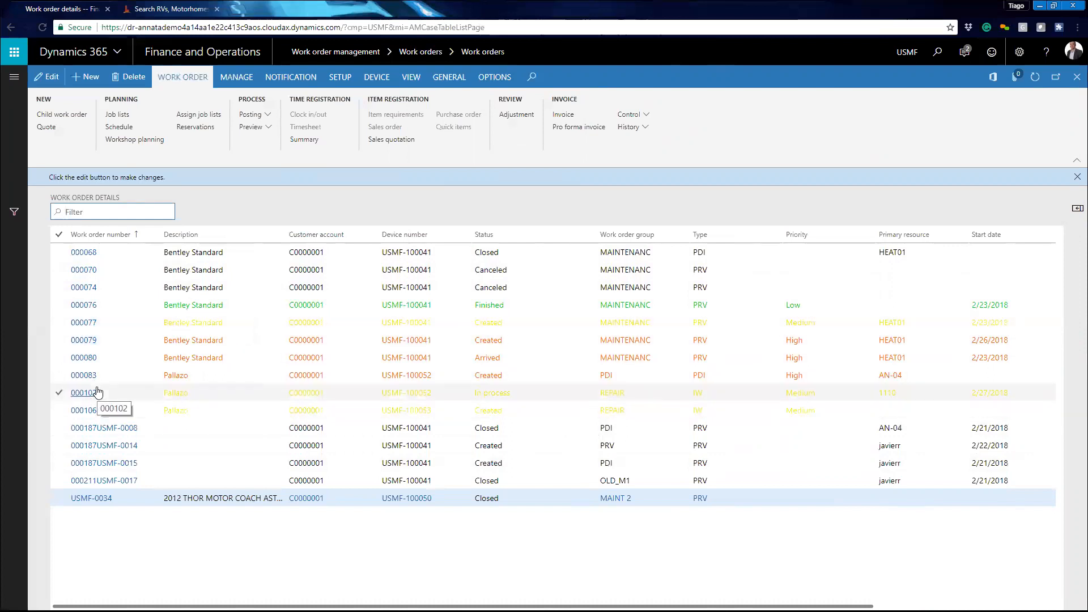
left_click(55, 117)
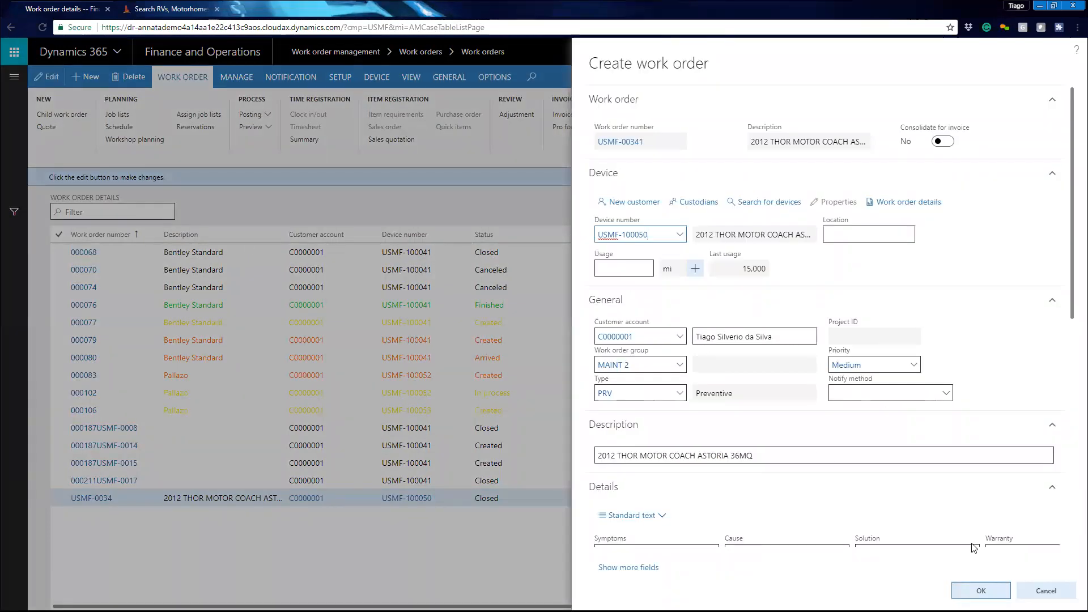
left_click(1046, 591)
left_click(93, 84)
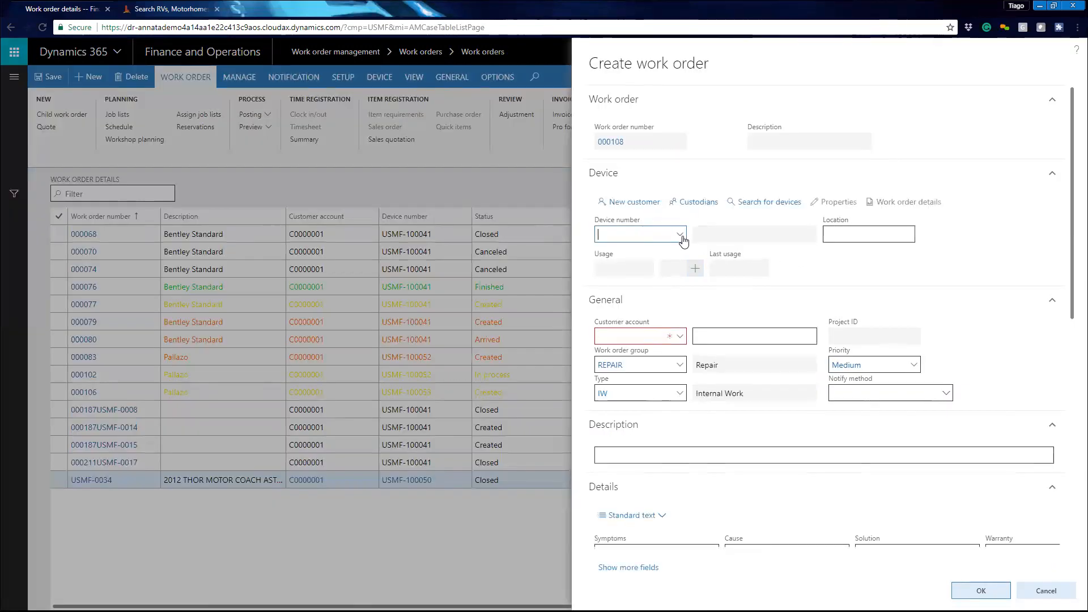
- Select device USMF-100052 for the new work order and accept the device validation
left_click(682, 237)
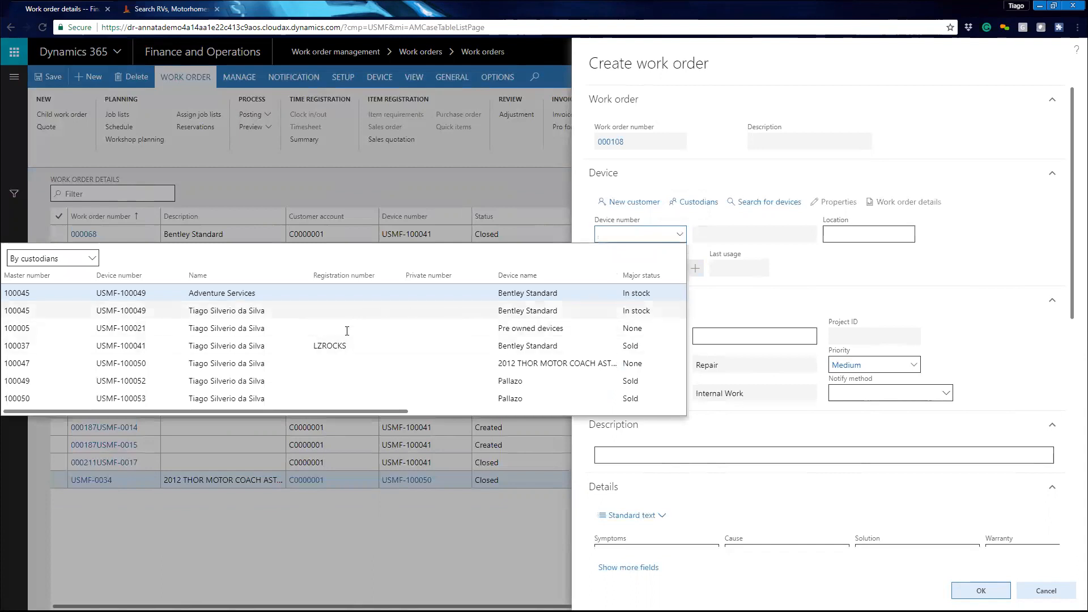
scroll(144, 363, "down", 1)
left_click(144, 363)
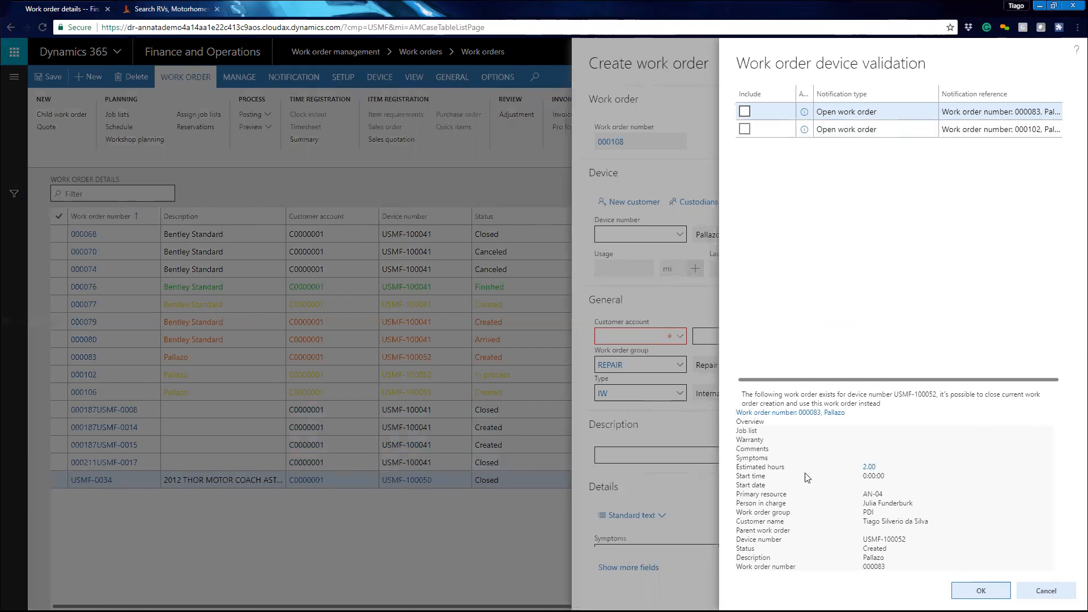
left_click(981, 591)
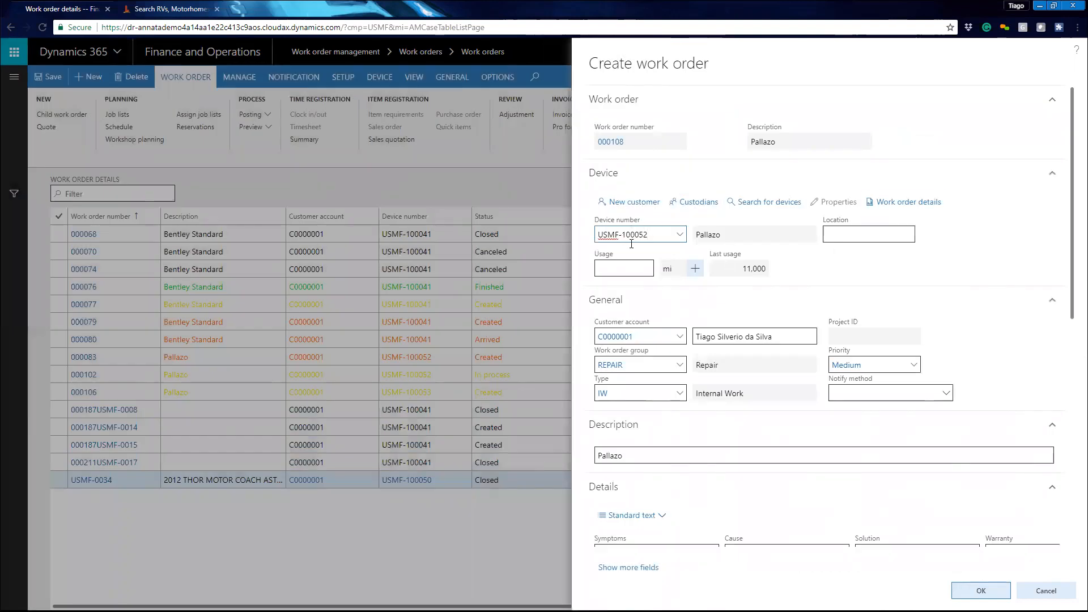
- Open the details of the selected device USMF-100052
left_click(623, 263)
left_click(637, 239)
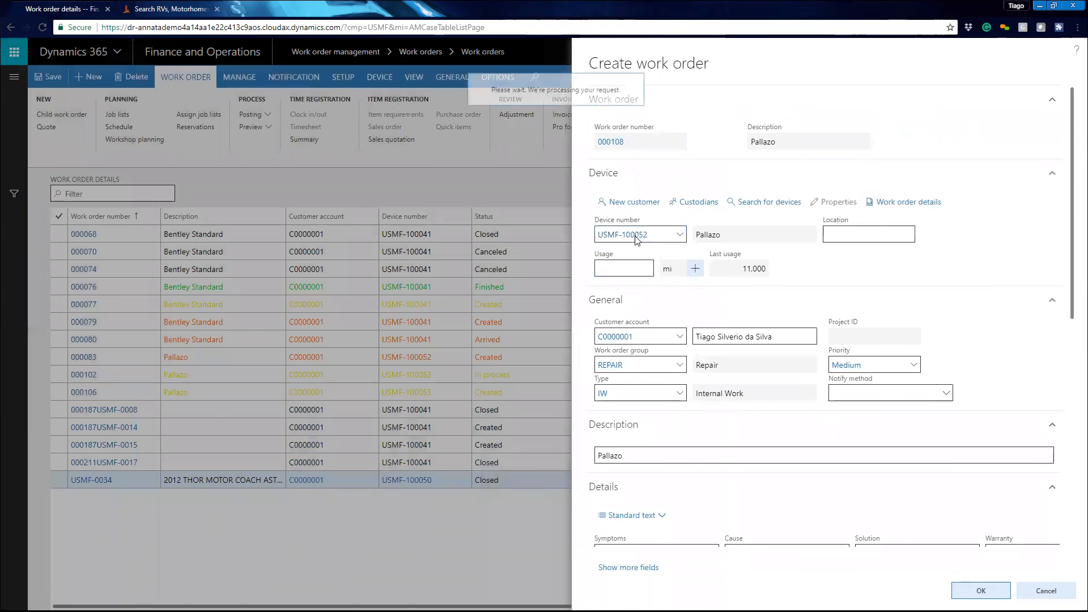
left_click(636, 236)
left_click(630, 142)
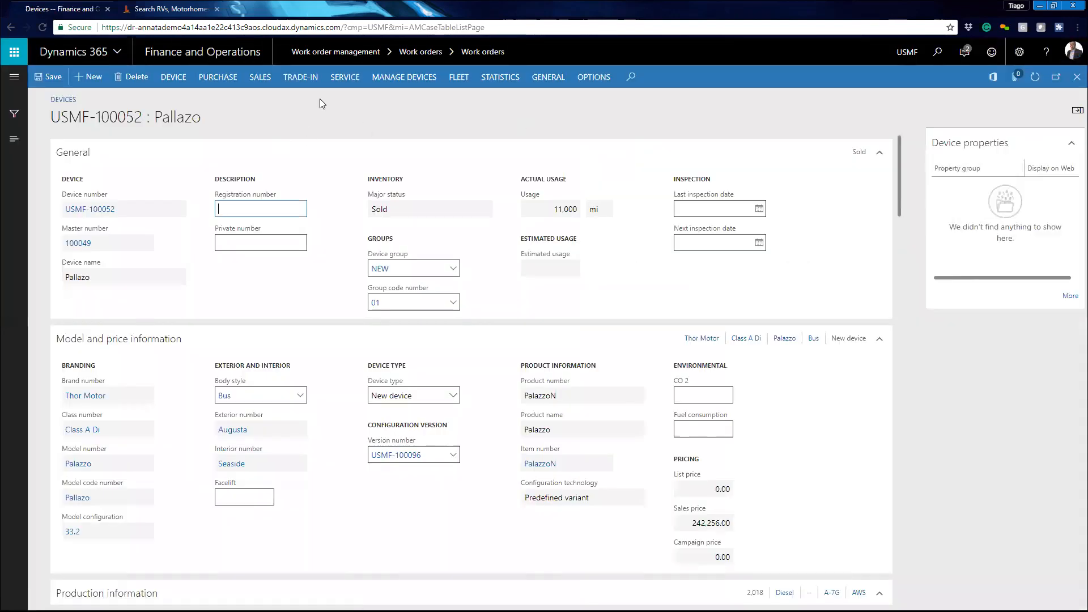
- Review the device's action menus and custodians, then return to the new work order form
left_click(168, 84)
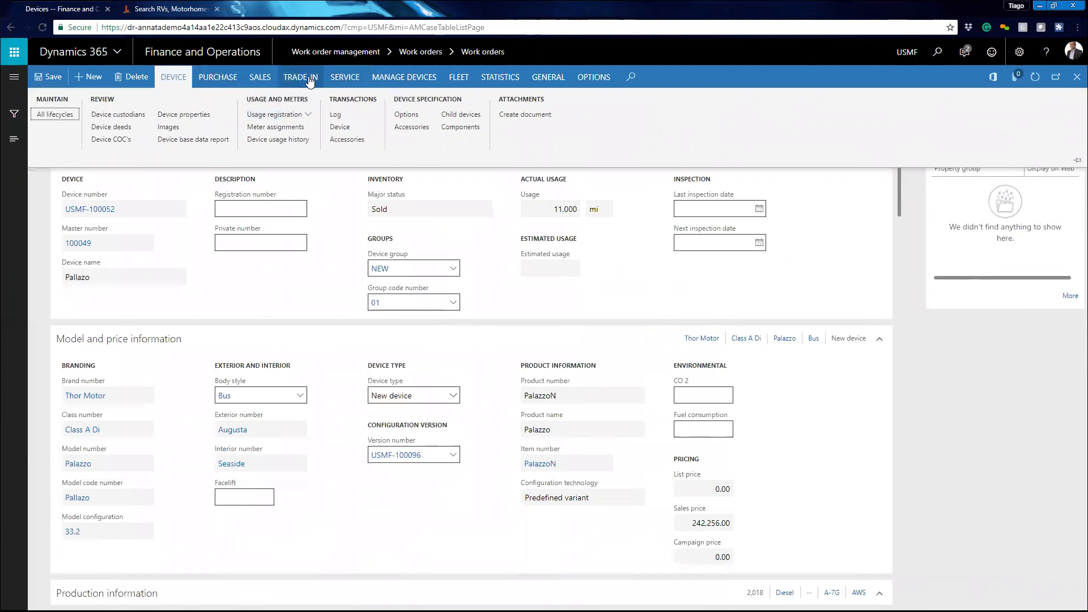
left_click(341, 83)
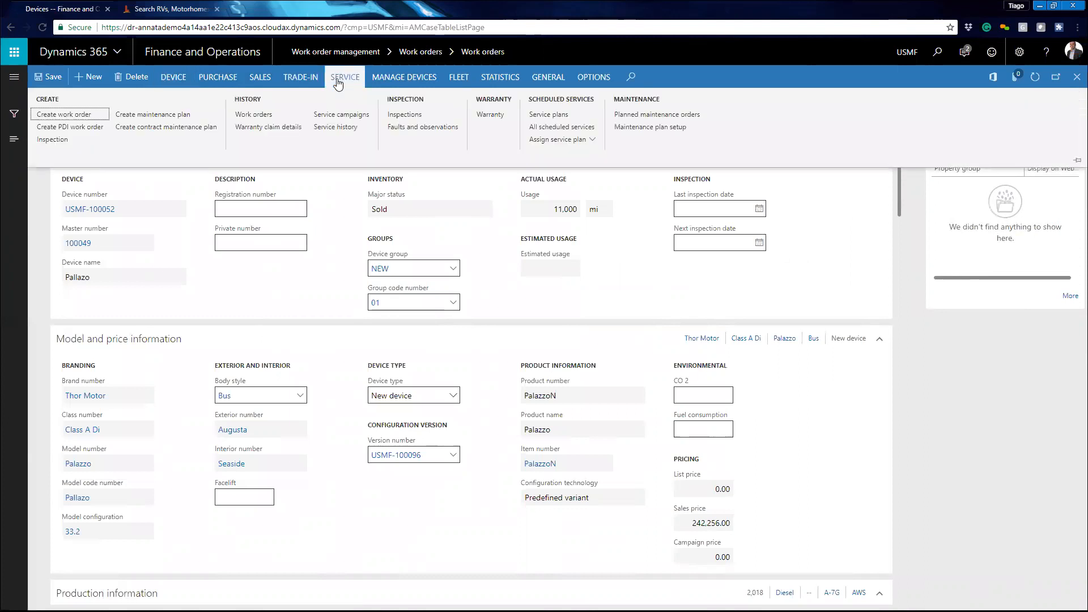
left_click(173, 78)
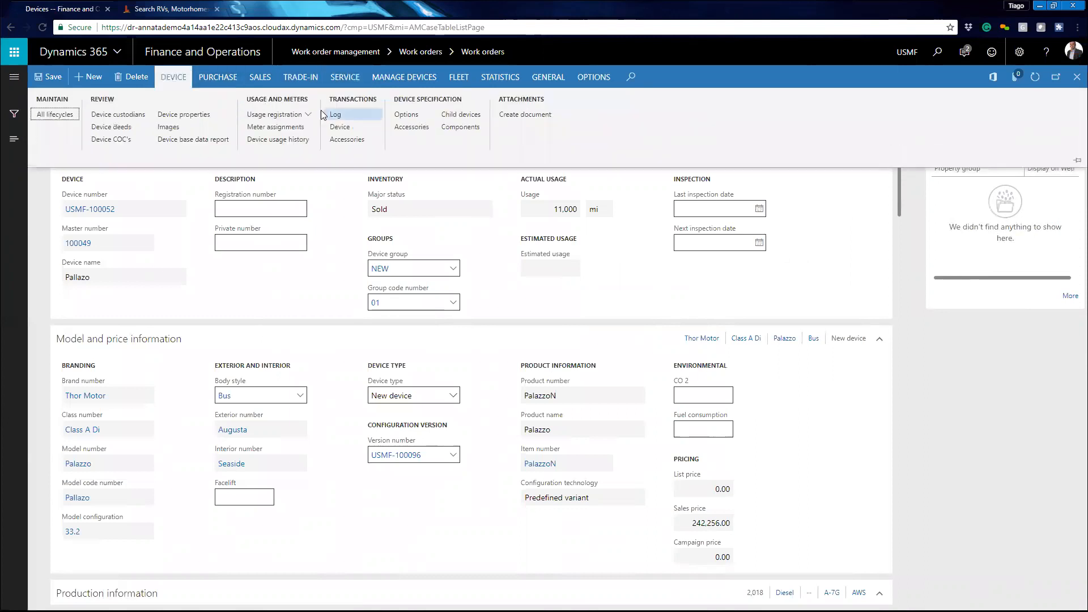
left_click(140, 116)
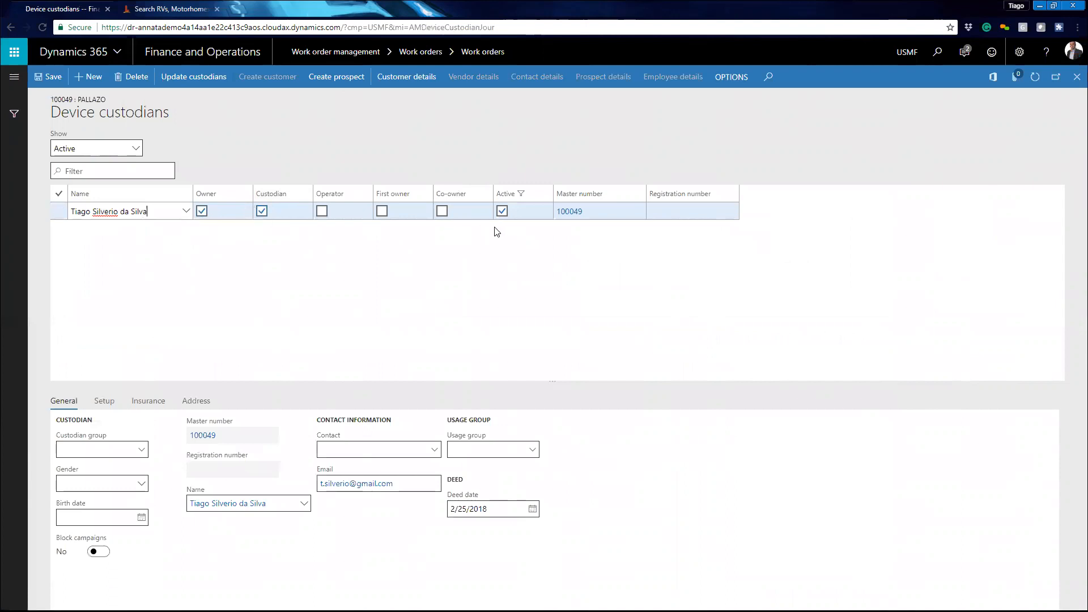
left_click(1075, 77)
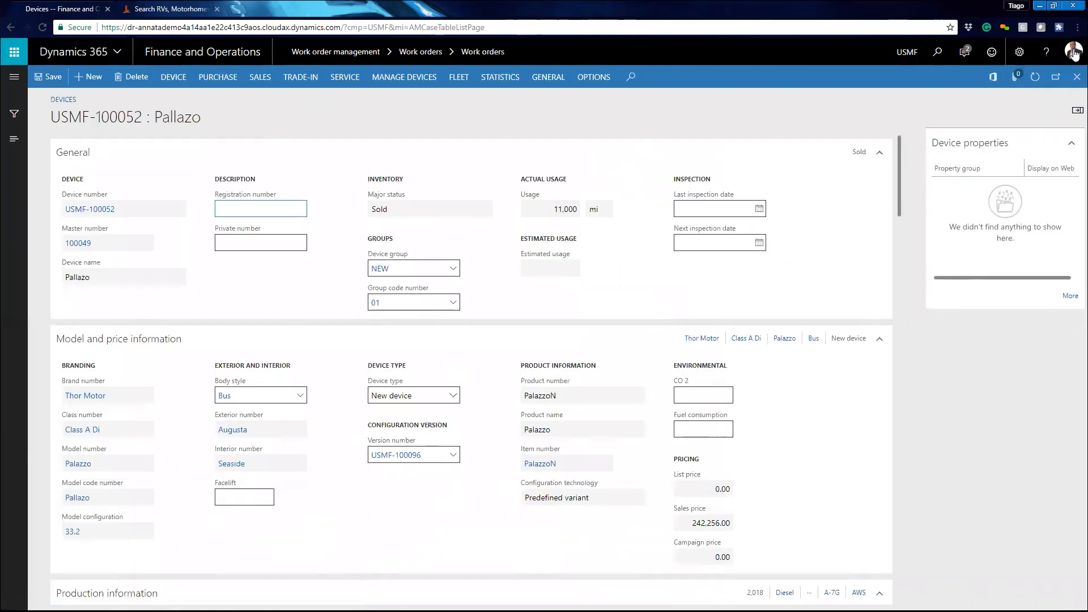
left_click(1075, 78)
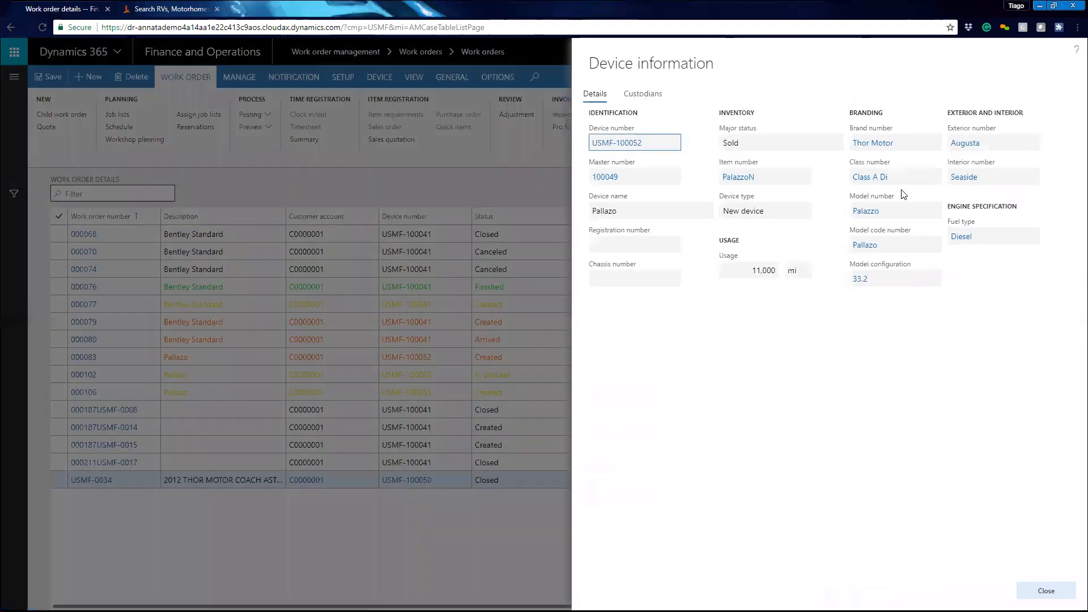
left_click(1046, 590)
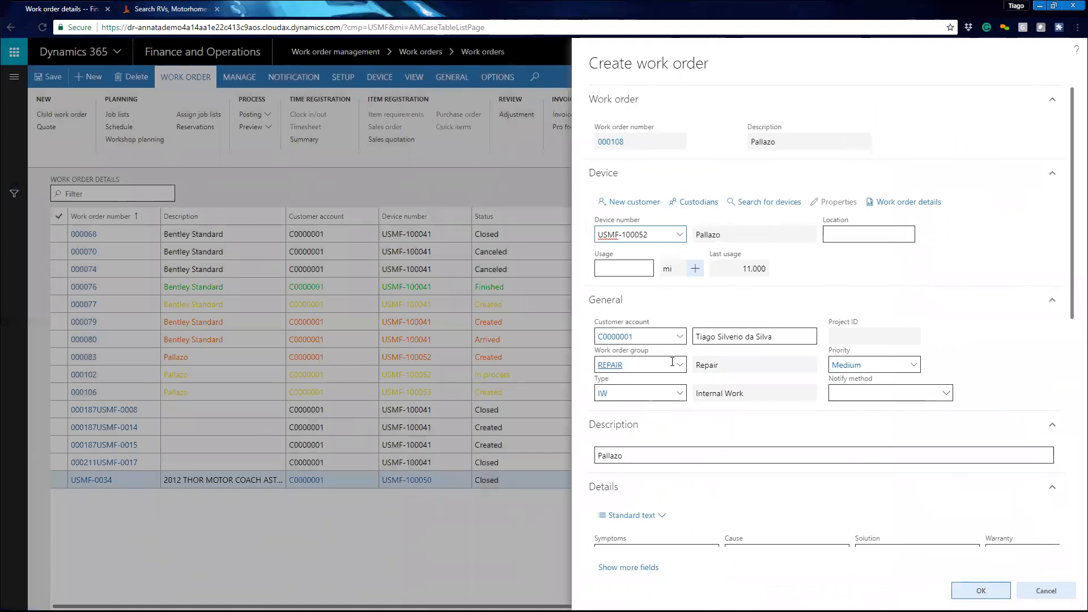
- Review the available work order groups without changing the group
scroll(667, 382, "down", 1)
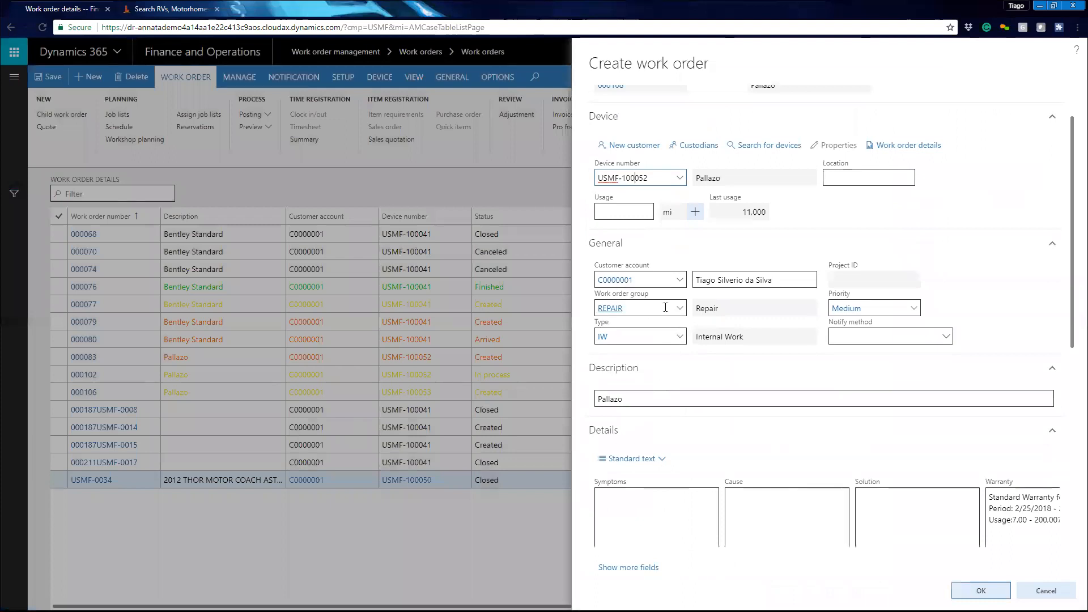
left_click(678, 311)
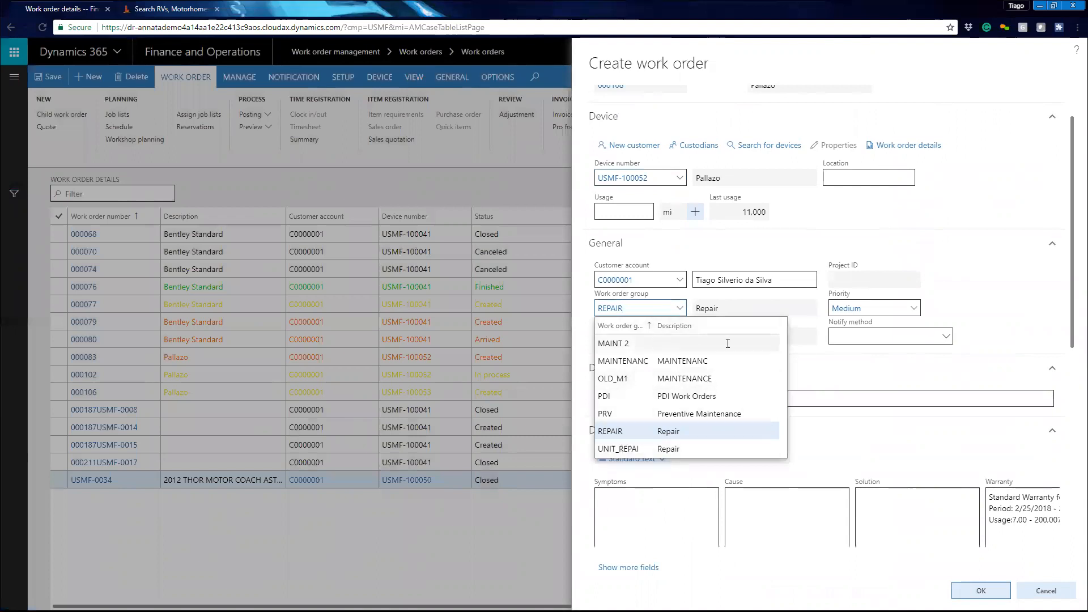
left_click(941, 313)
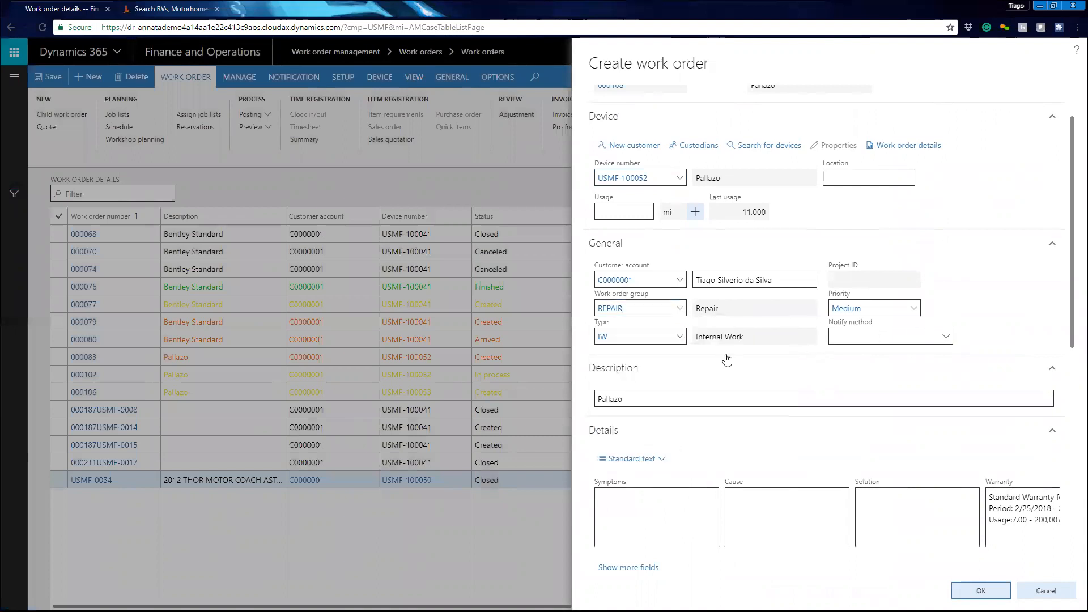
- Set the work order priority to Low
left_click(910, 310)
key("alt+Down")
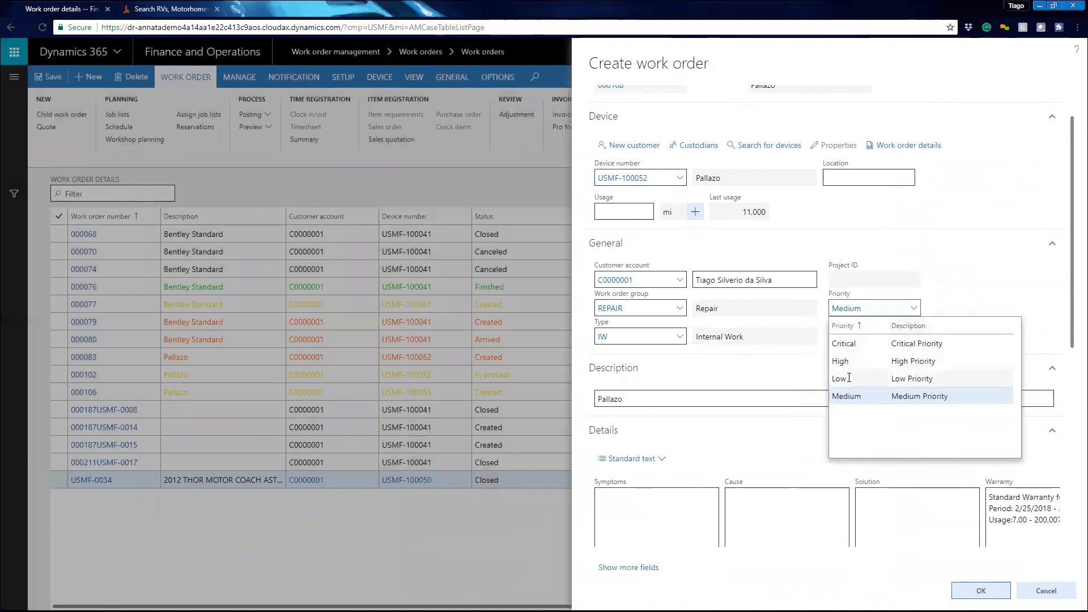
left_click(844, 379)
left_click(853, 364)
left_click(853, 365)
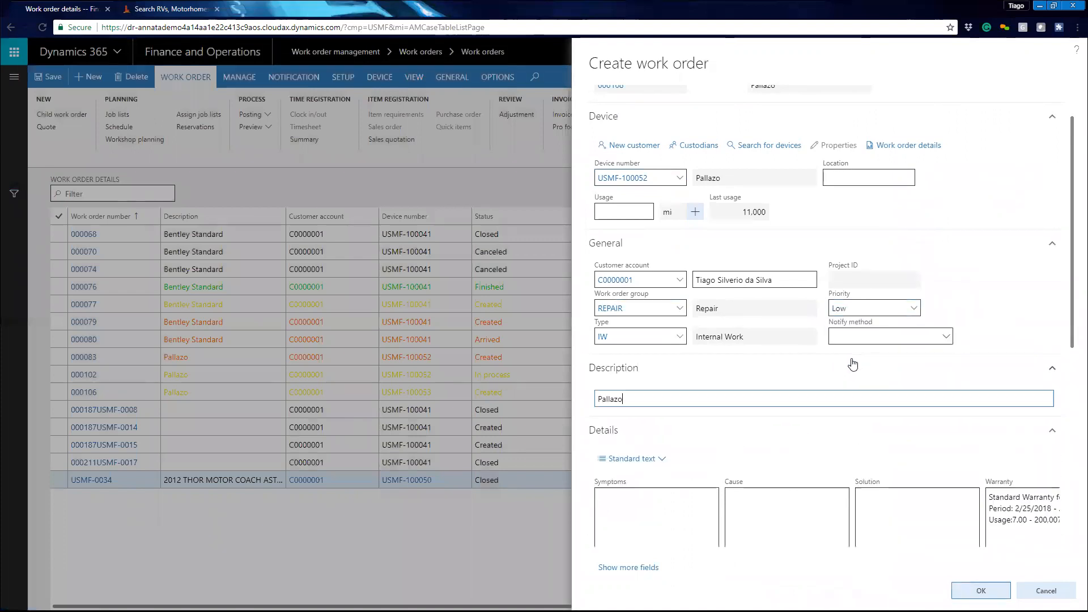
- Examine the warranty details in the work order's Details section
scroll(808, 498, "down", 2)
scroll(876, 348, "down", 1)
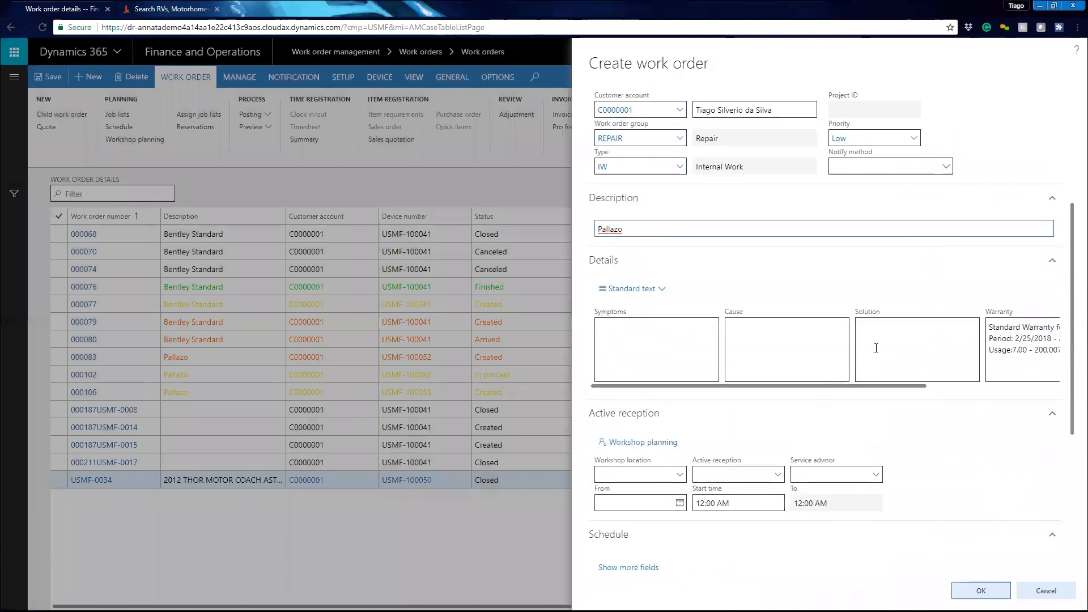
left_click_drag(870, 387, 1012, 379)
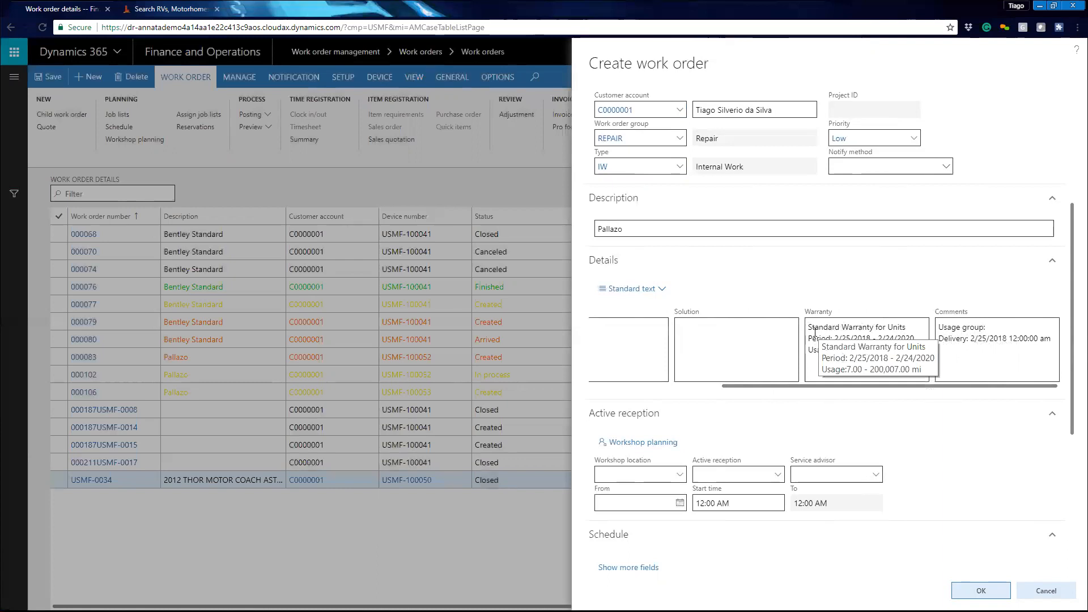
left_click_drag(809, 327, 905, 326)
left_click_drag(808, 340, 908, 350)
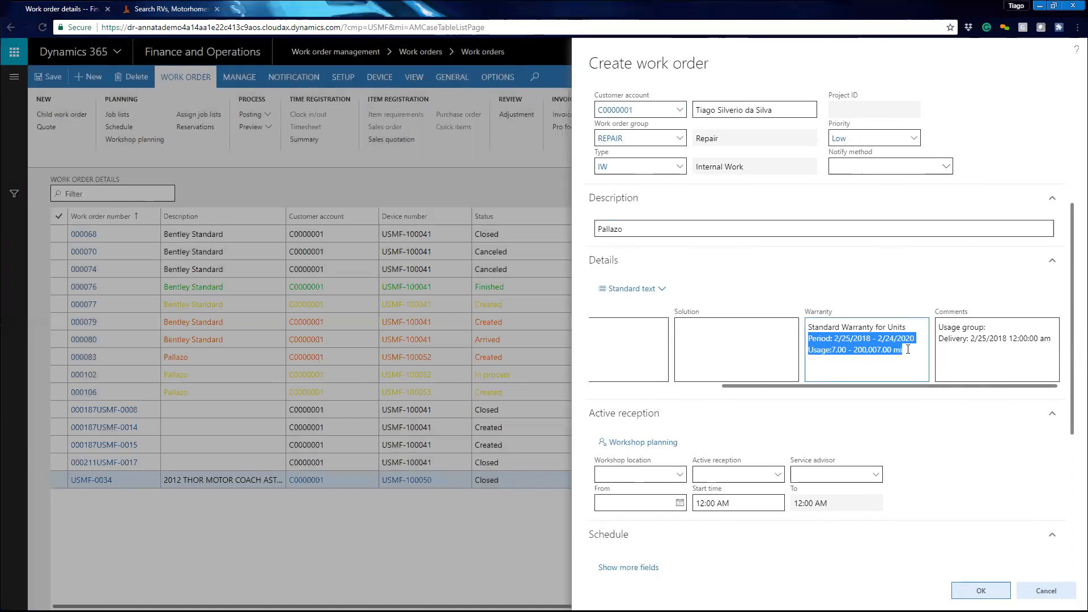
left_click_drag(816, 390, 680, 392)
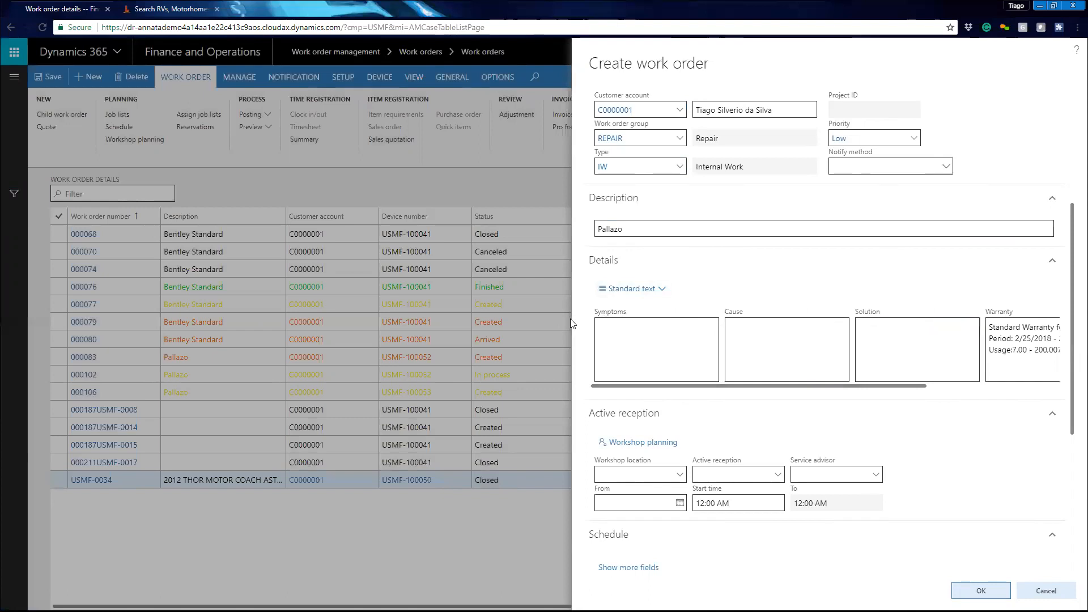
- Insert the standard symptom text 'Break system presenting failures symptoms' into the Symptoms field
left_click(662, 293)
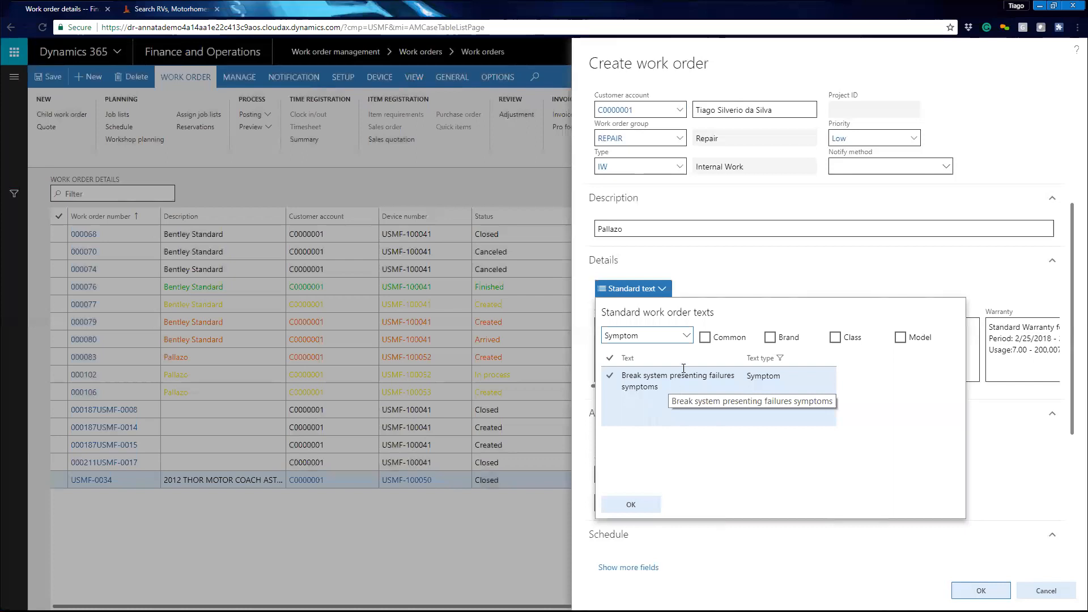
left_click(681, 336)
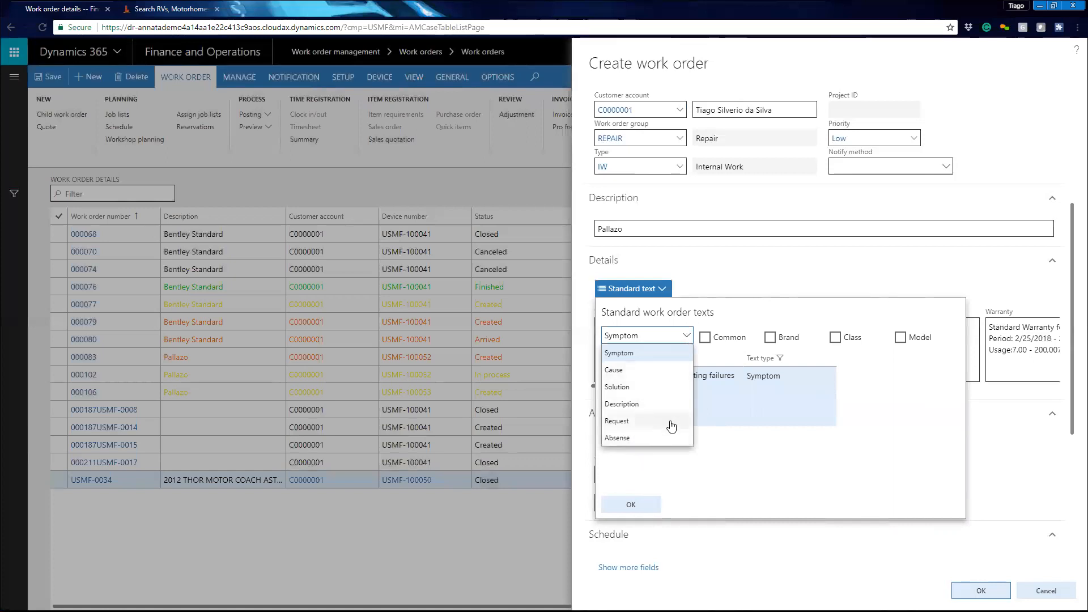
left_click(751, 466)
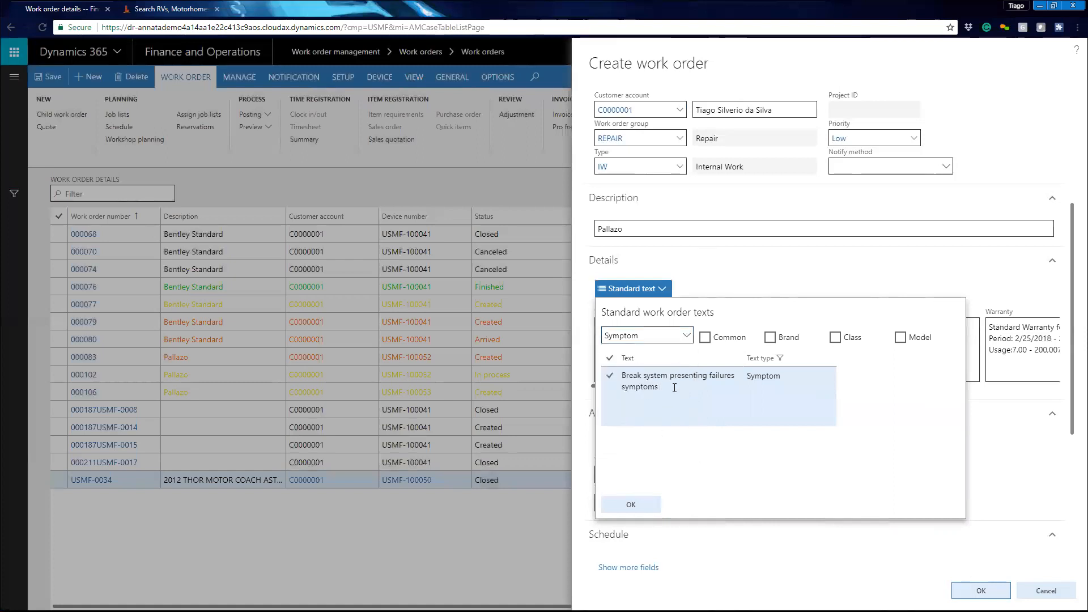
left_click(647, 387)
left_click(648, 387)
left_click(637, 499)
left_click(771, 340)
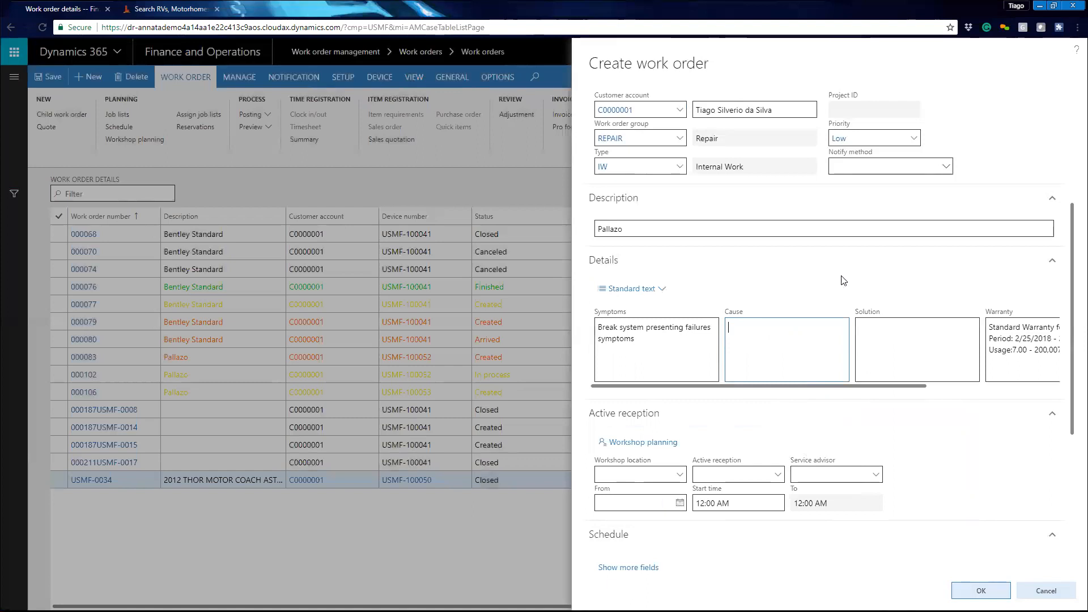
- Set the workshop location to TampaFL
scroll(733, 373, "down", 3)
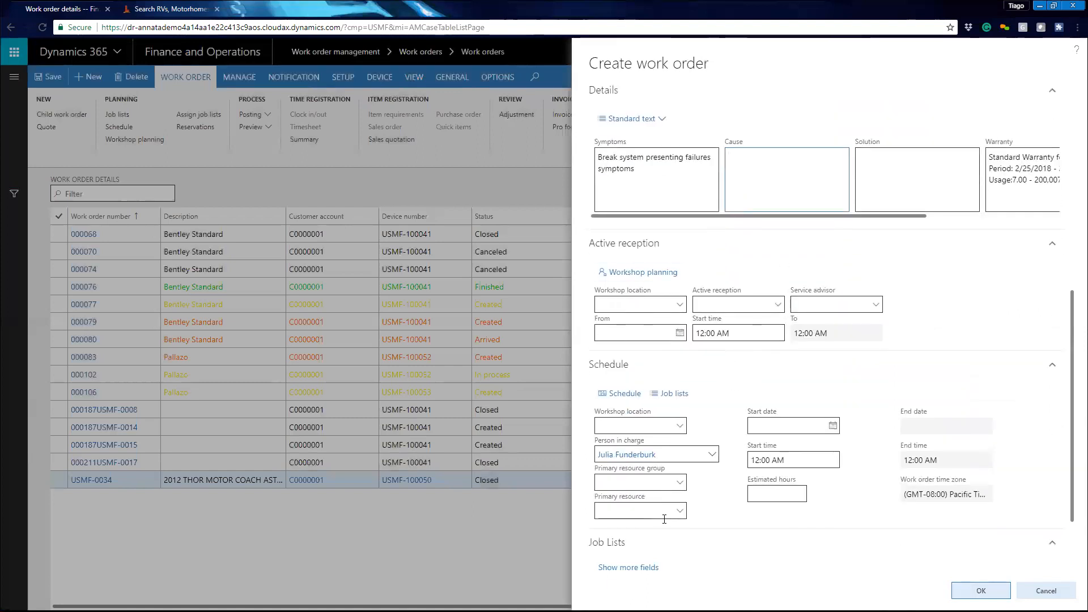
left_click(679, 306)
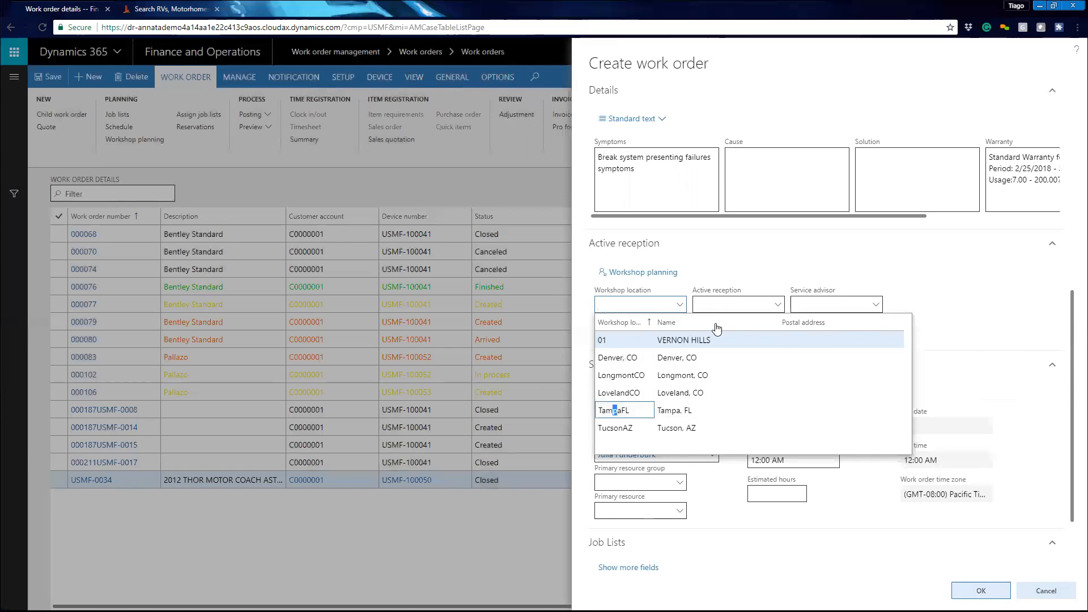
left_click(632, 411)
- Set the active reception to resource 000020
left_click(739, 307)
left_click(777, 305)
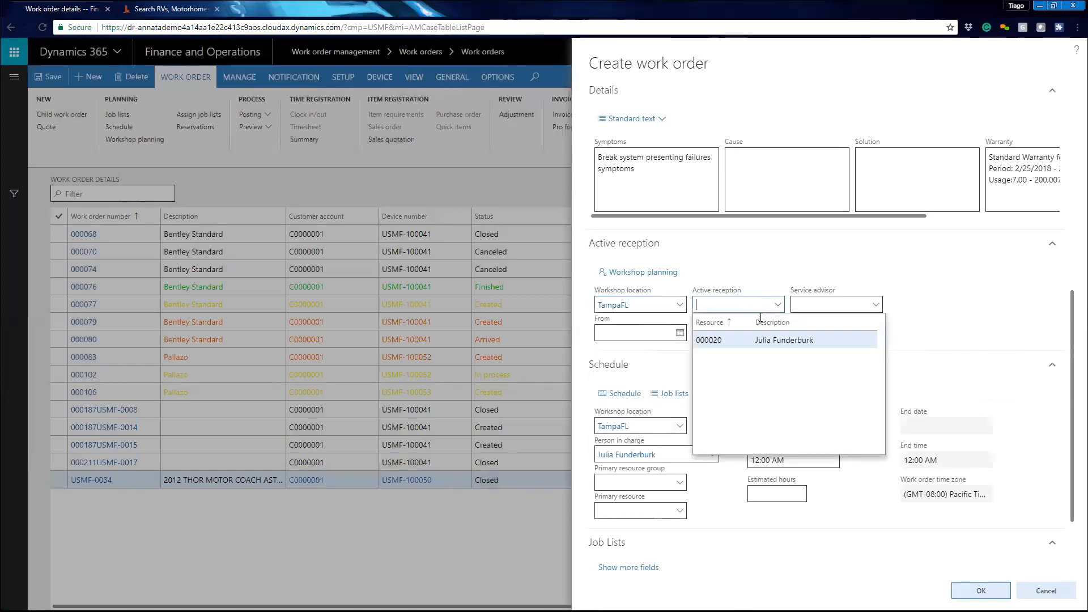
left_click(810, 340)
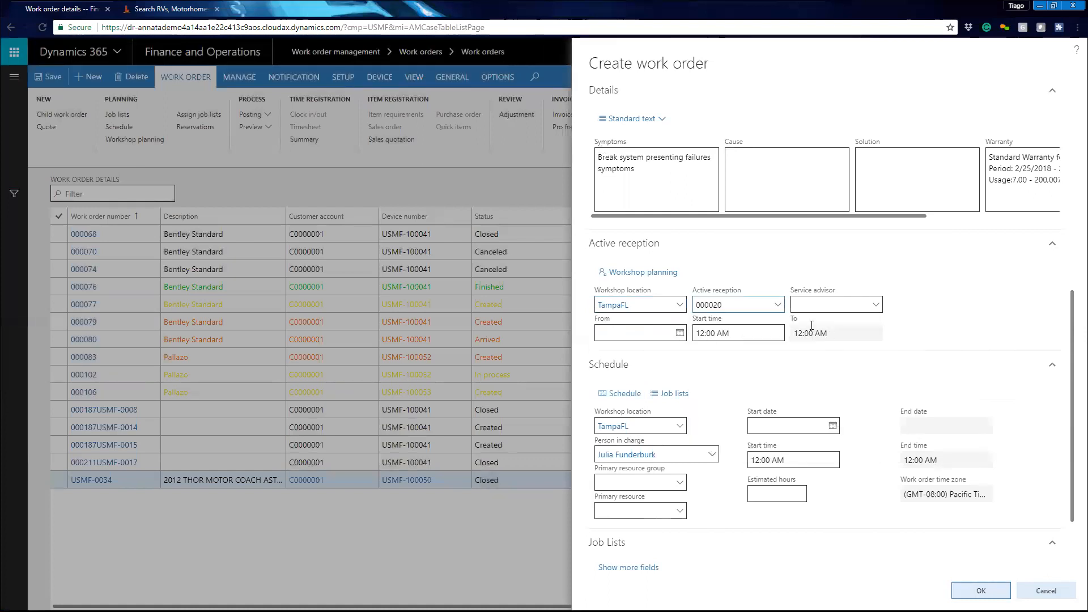
- Check the service advisor options and set the workshop location to 01
left_click(834, 309)
left_click(875, 304)
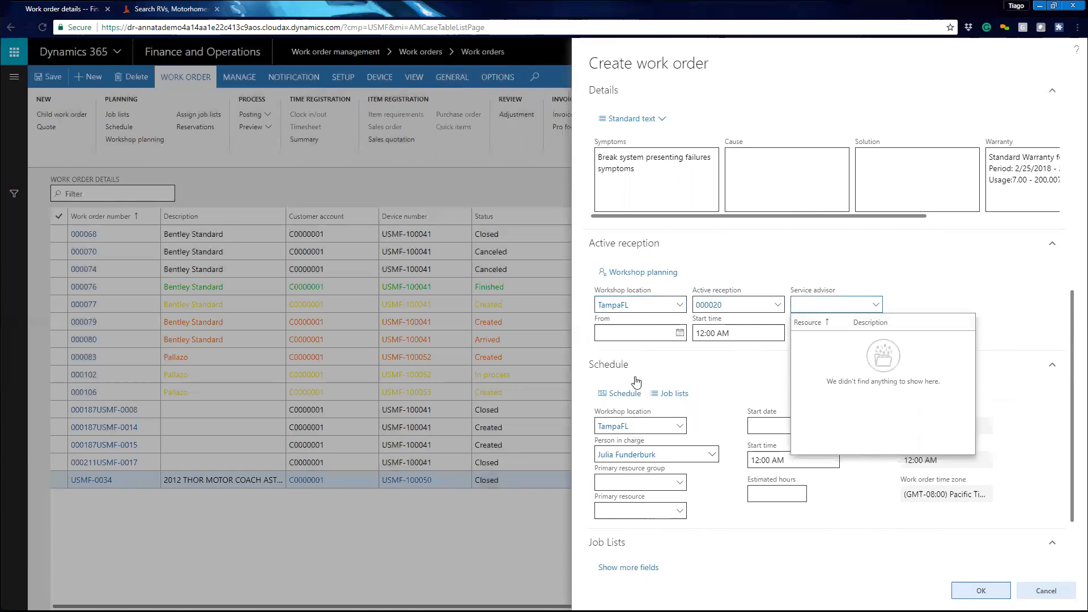
left_click(680, 304)
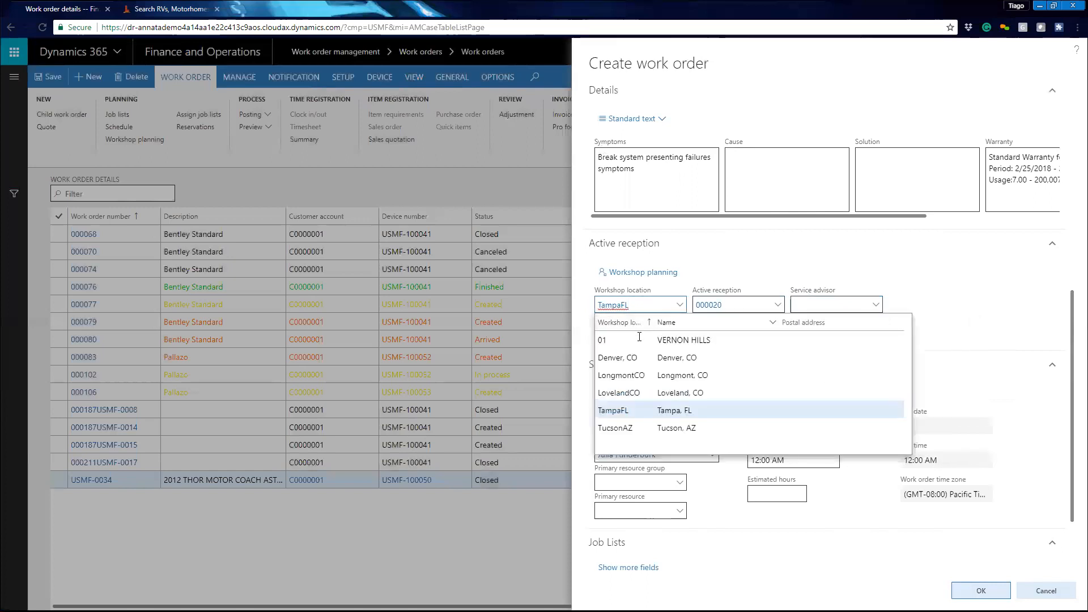
left_click(633, 345)
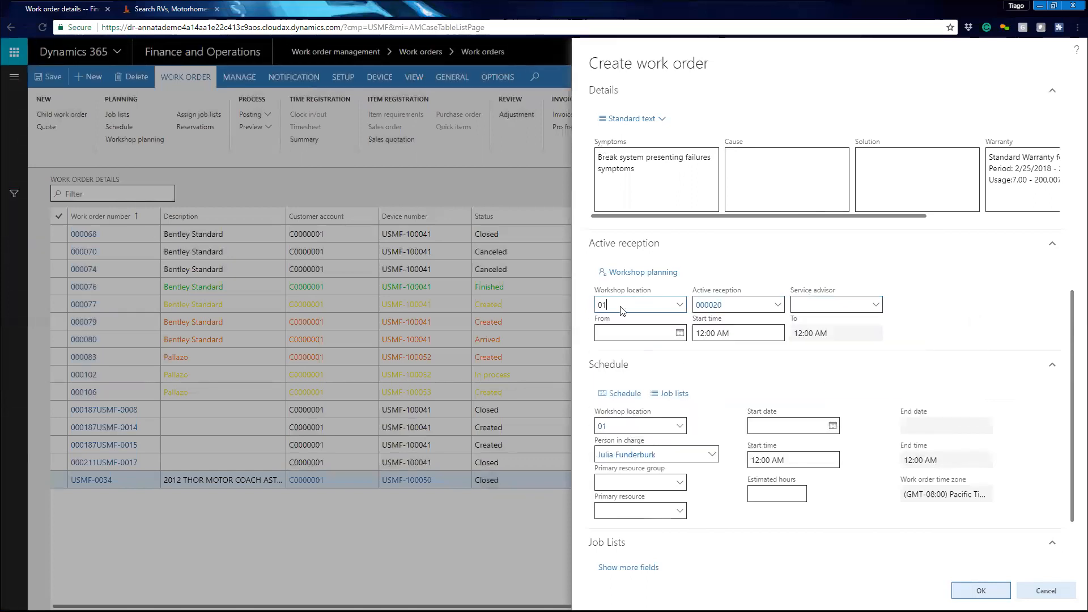
- Review the active reception and service advisor options, then set the workshop location back to TampaFL
left_click(777, 305)
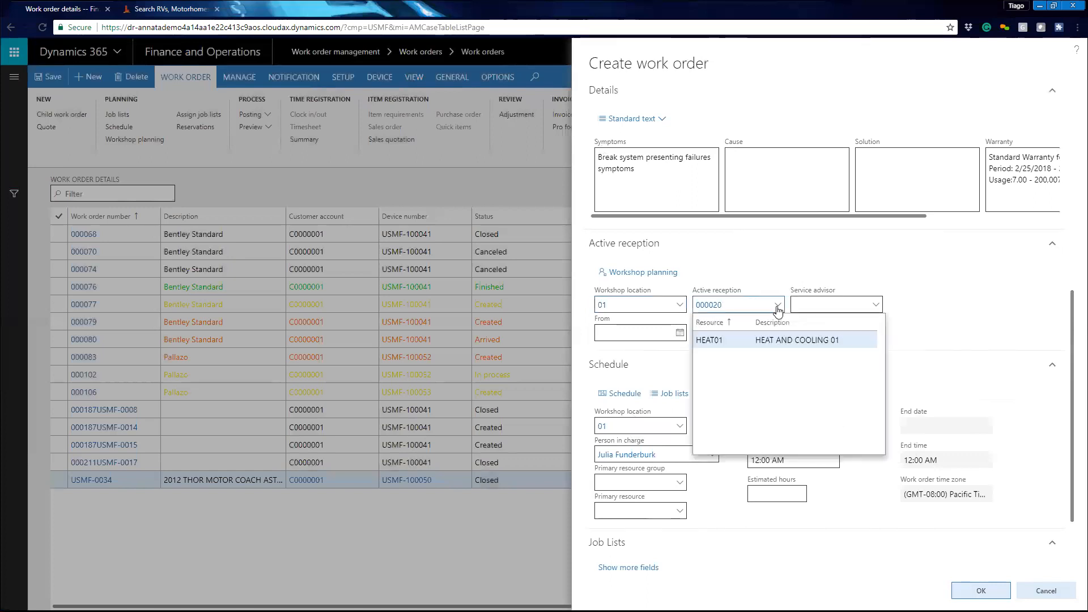
left_click(871, 308)
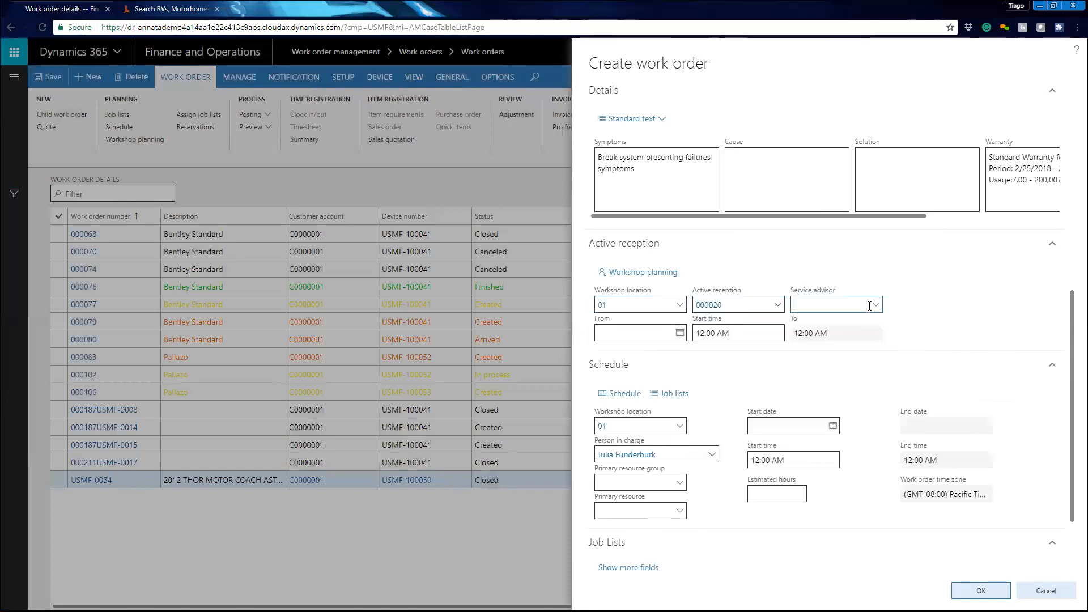
left_click(874, 306)
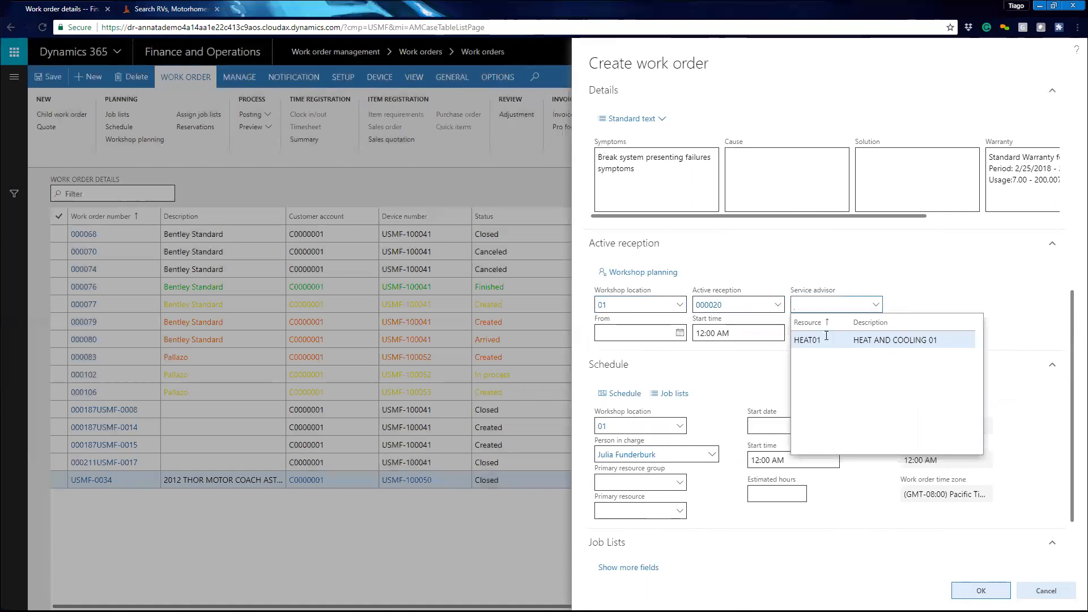
left_click(683, 308)
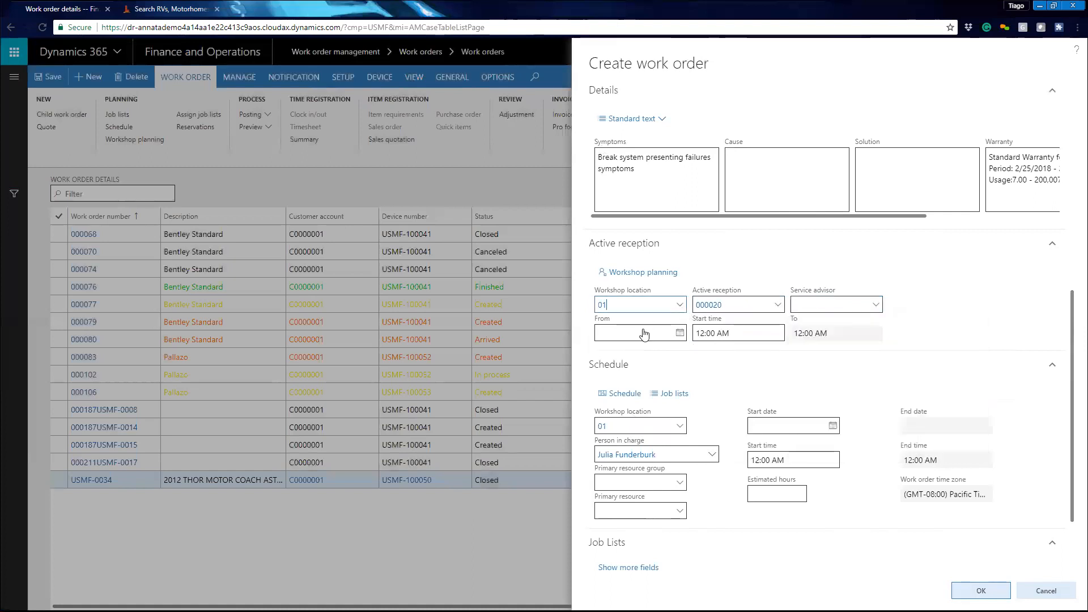
left_click(615, 358)
left_click(618, 405)
left_click(777, 306)
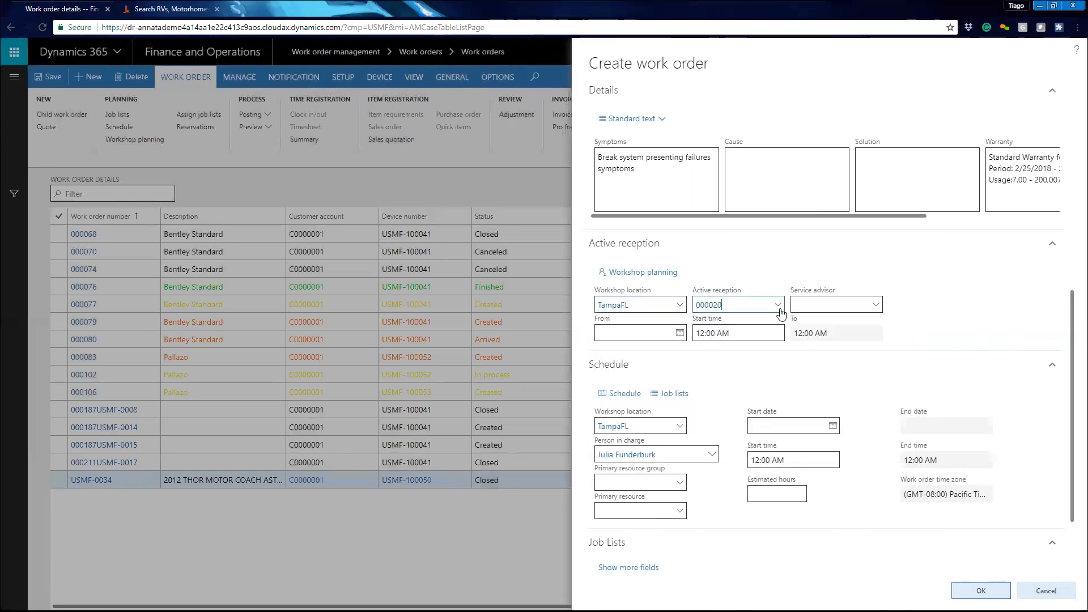
left_click(674, 372)
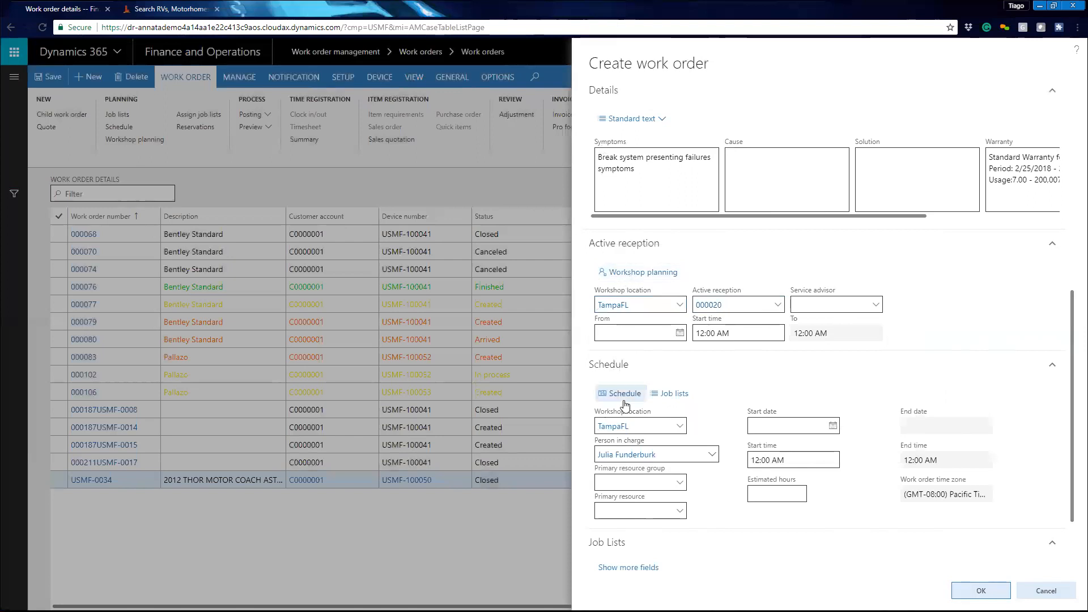
- Open workshop planning and compare the current and next period capacity before closing it
left_click(644, 272)
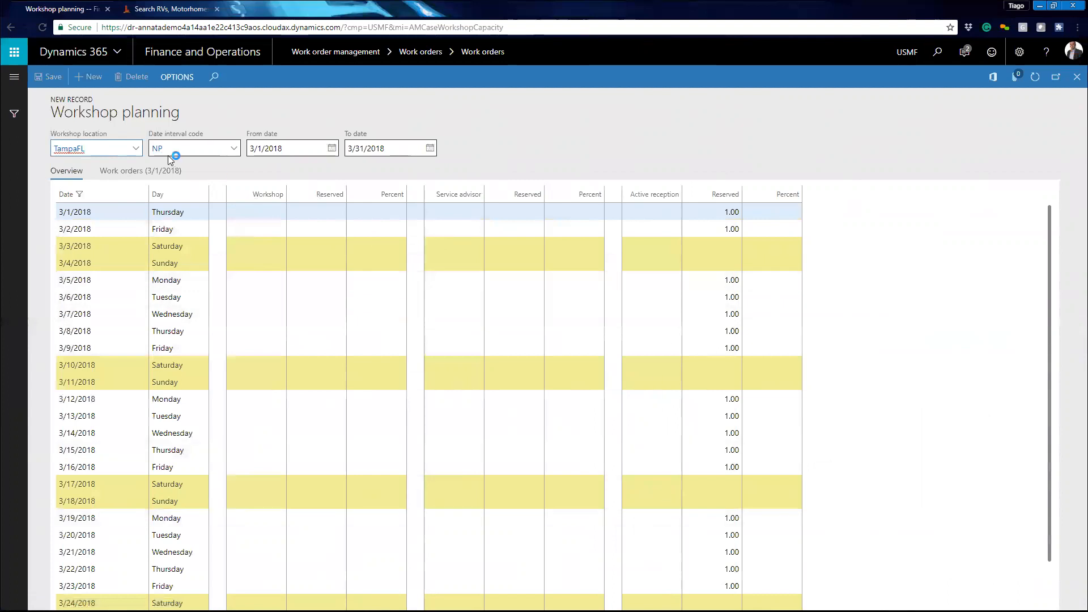
left_click(233, 148)
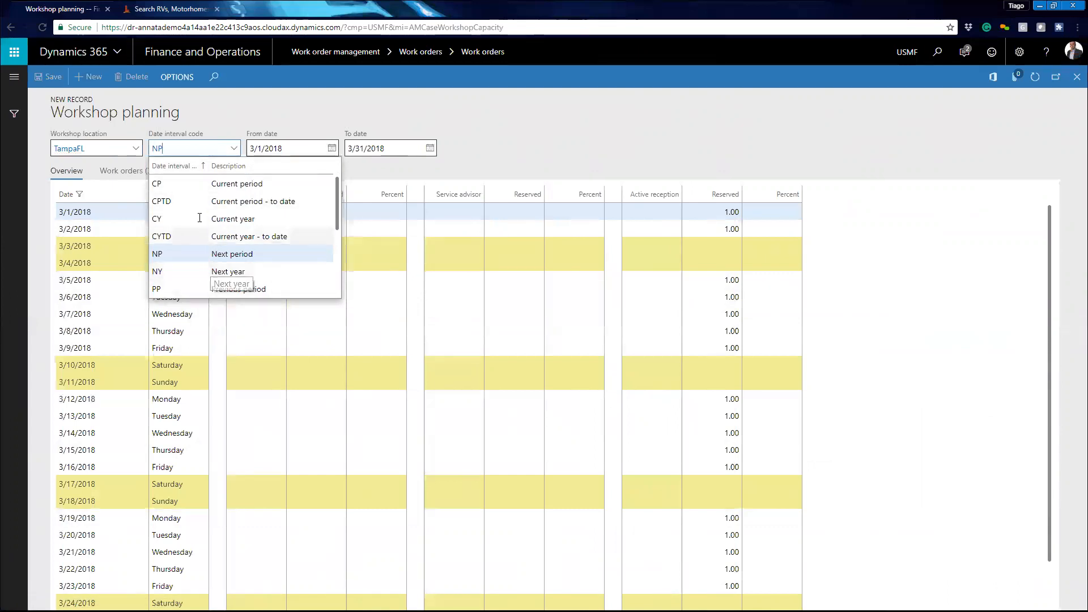
left_click(199, 187)
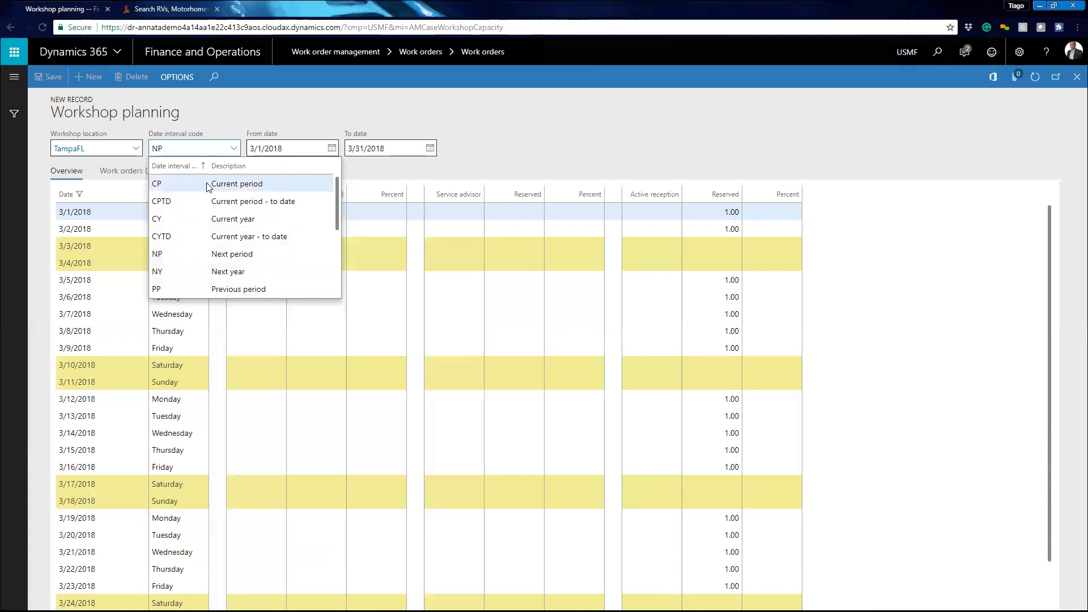
left_click(230, 148)
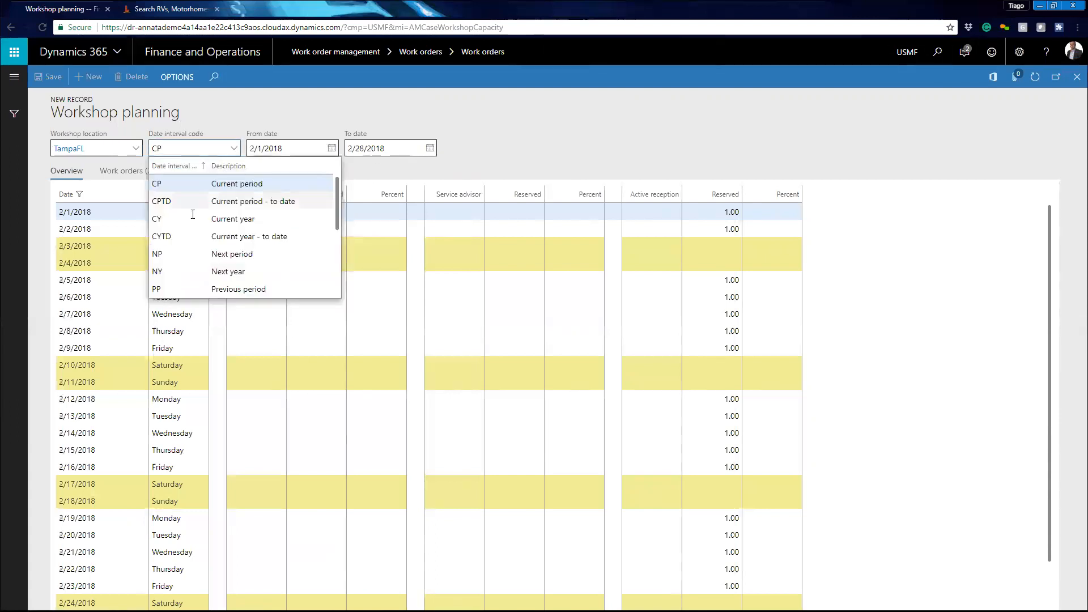
left_click(182, 254)
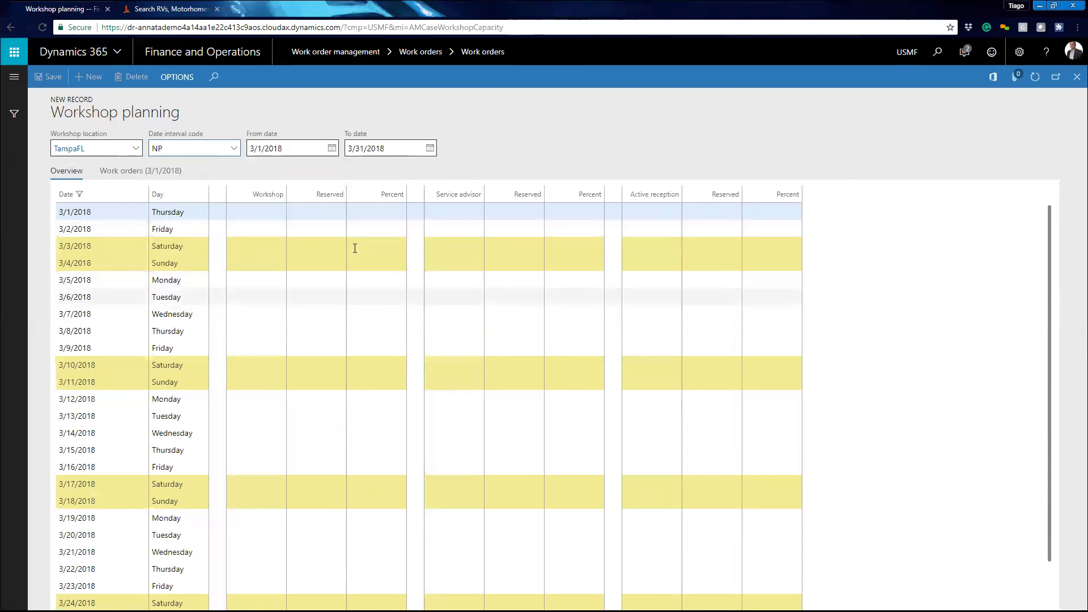
left_click(1075, 82)
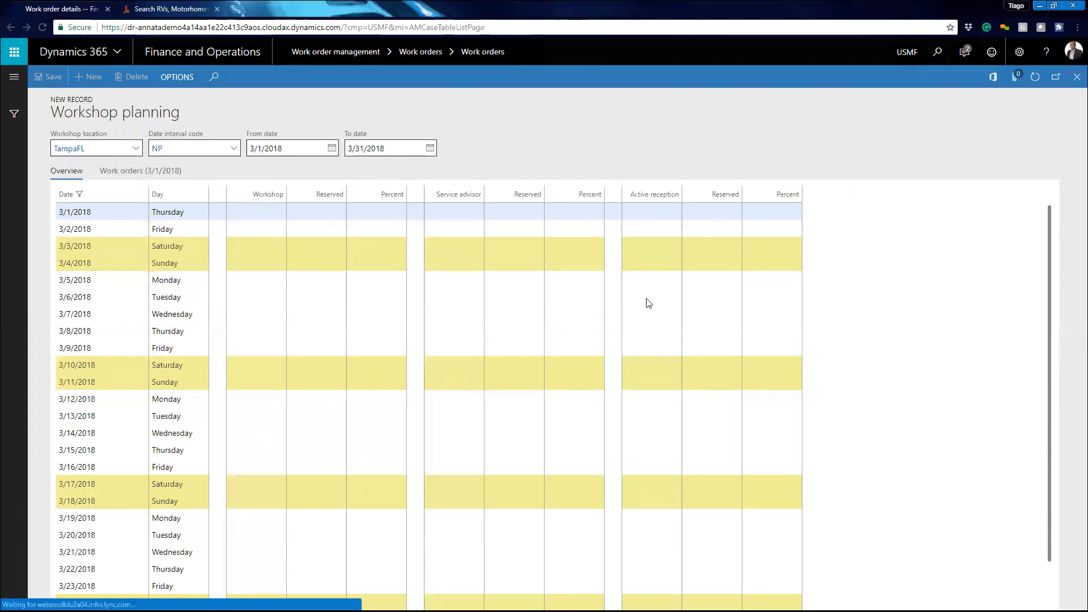
- Open the resource schedule and browse the week view for free timeslots
scroll(675, 365, "down", 1)
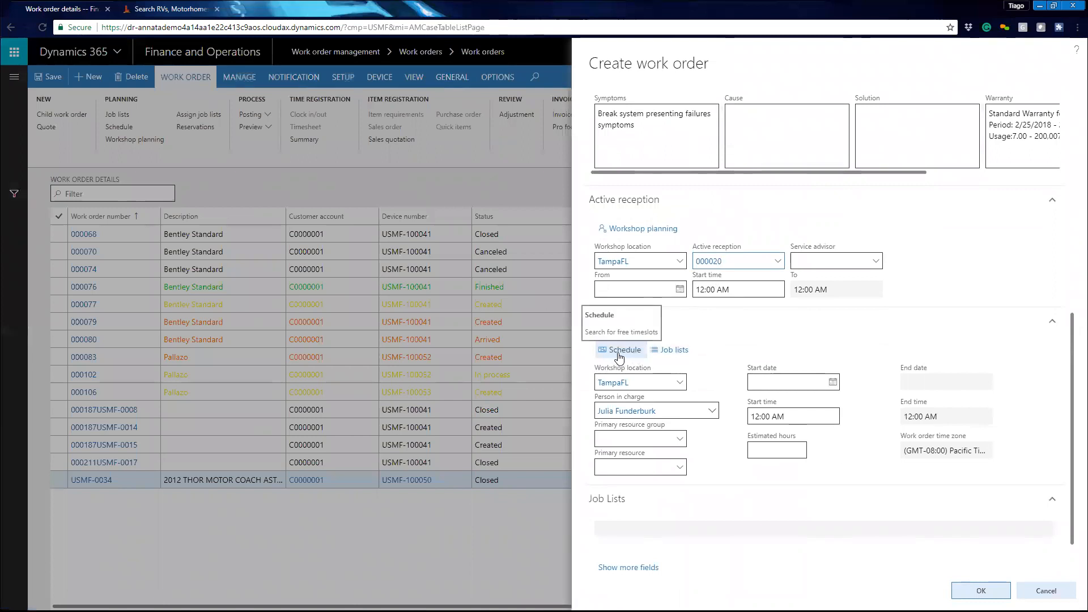
left_click(619, 358)
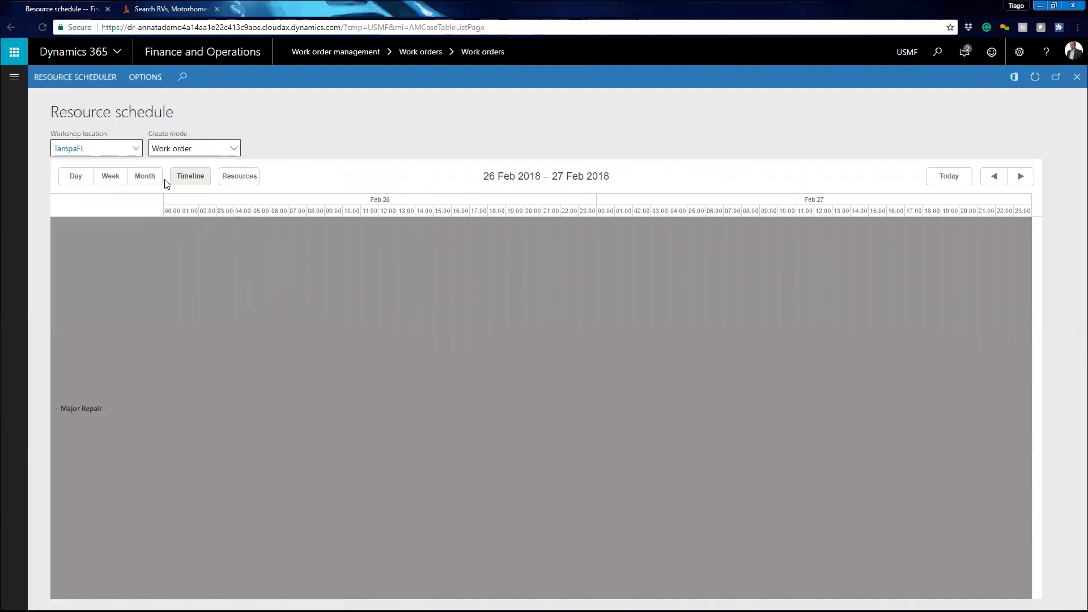
left_click(111, 177)
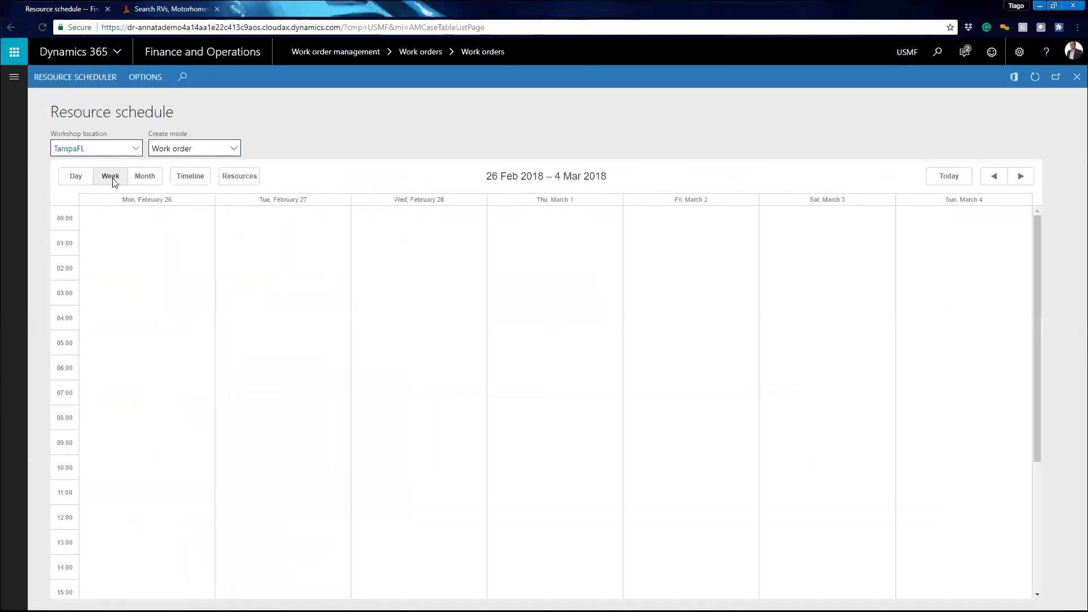
left_click_drag(312, 381, 306, 440)
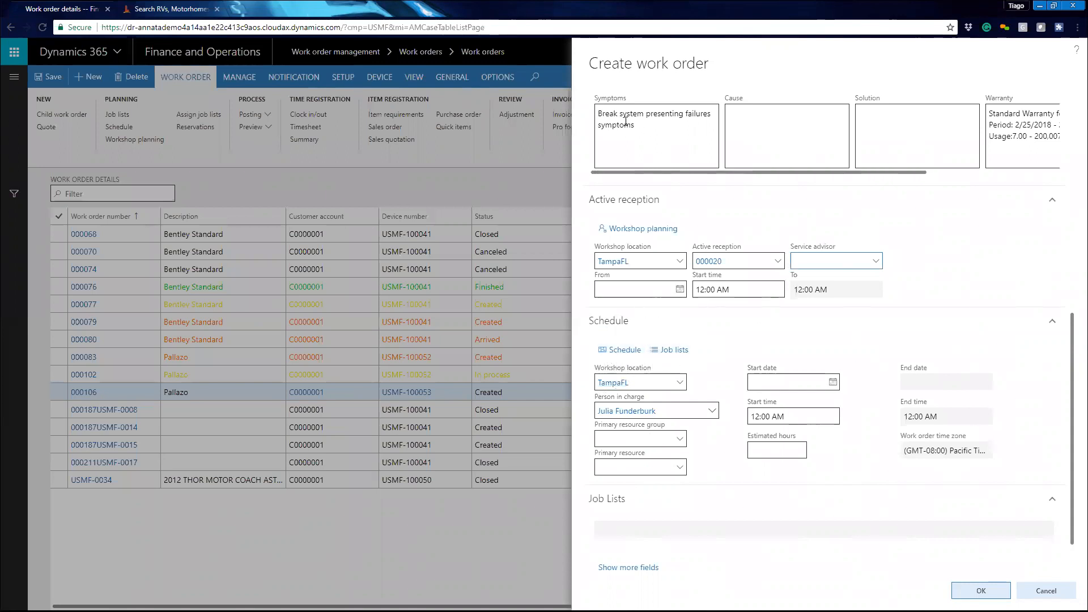
- Open the job list selection and inspect the PDI Standard Job List's operation code settings
left_click(682, 351)
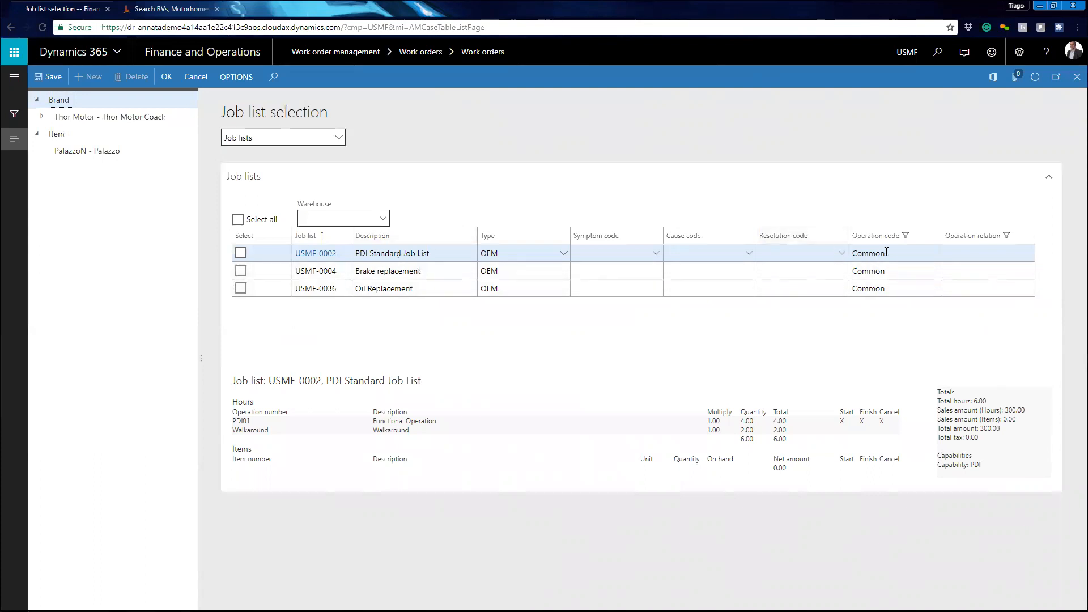
left_click(914, 254)
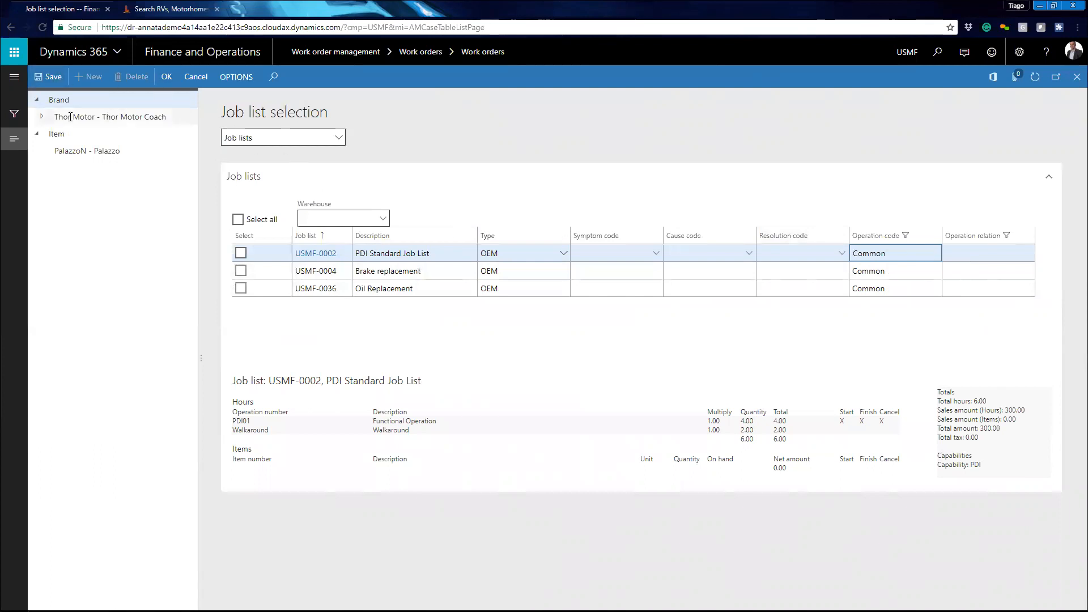
left_click(323, 254)
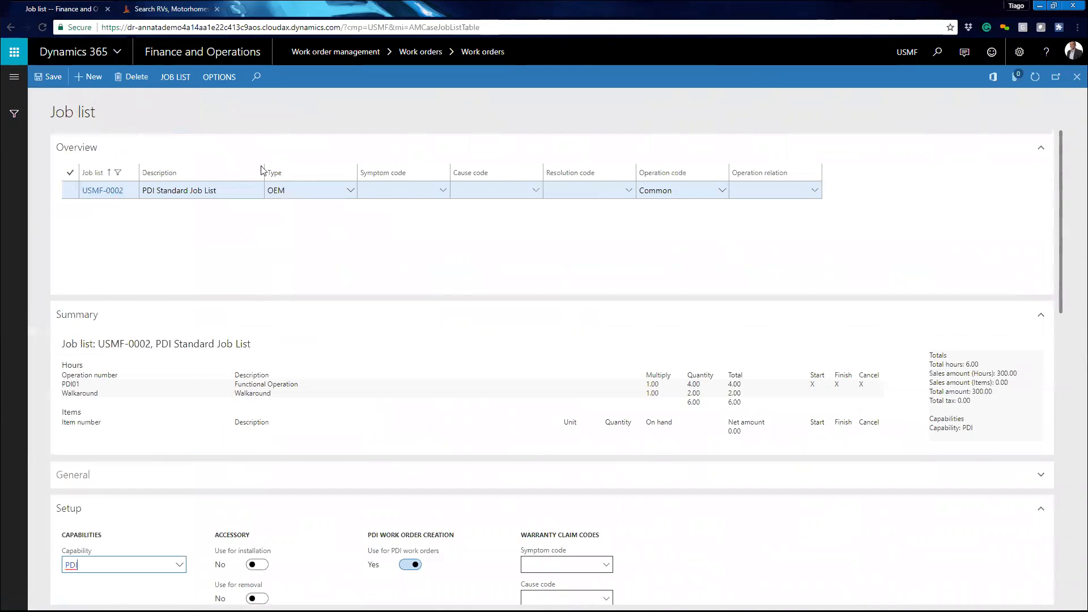
left_click(722, 191)
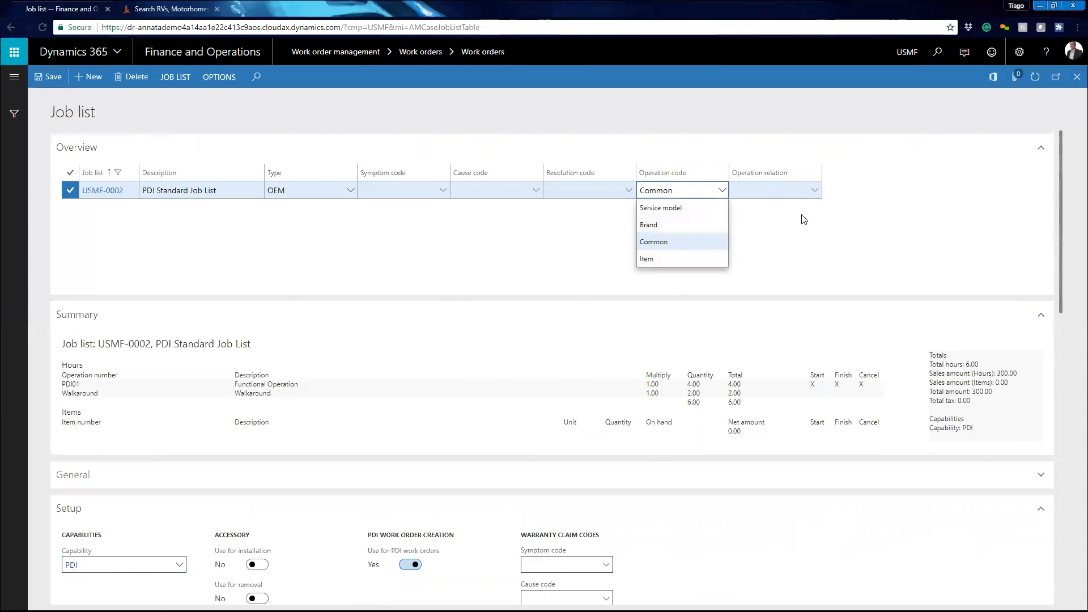
left_click(787, 234)
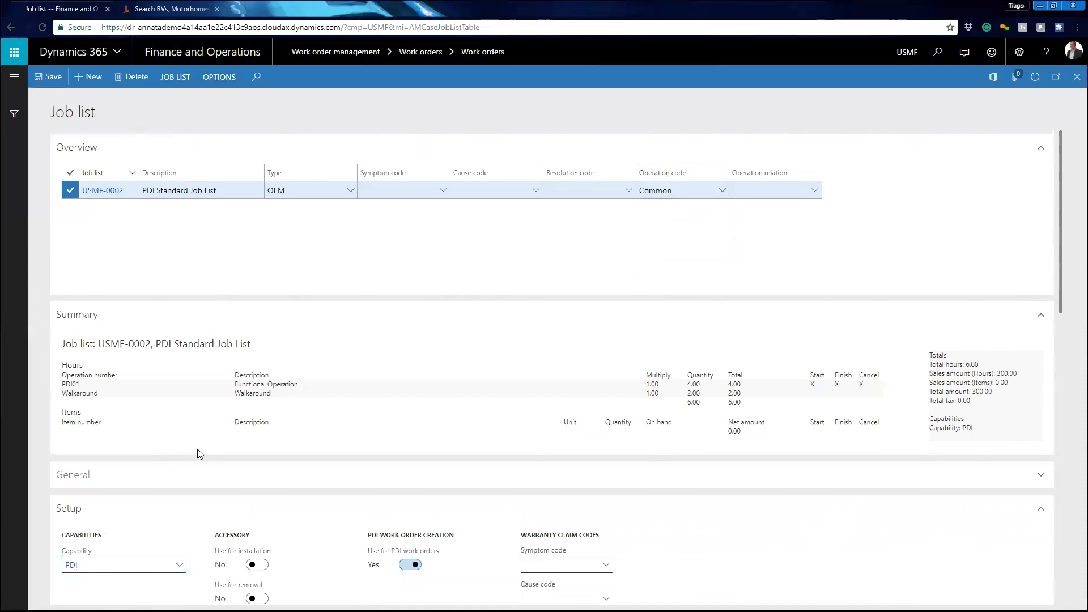
left_click(1077, 77)
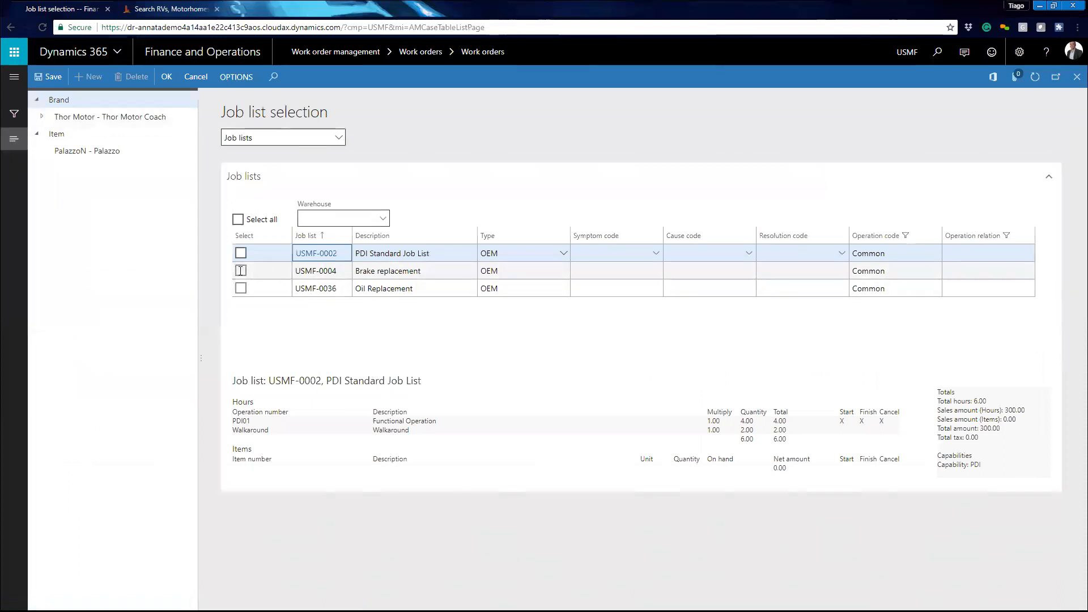
- Select the Brake replacement job list USMF-0004 and add it to the work order
left_click(240, 271)
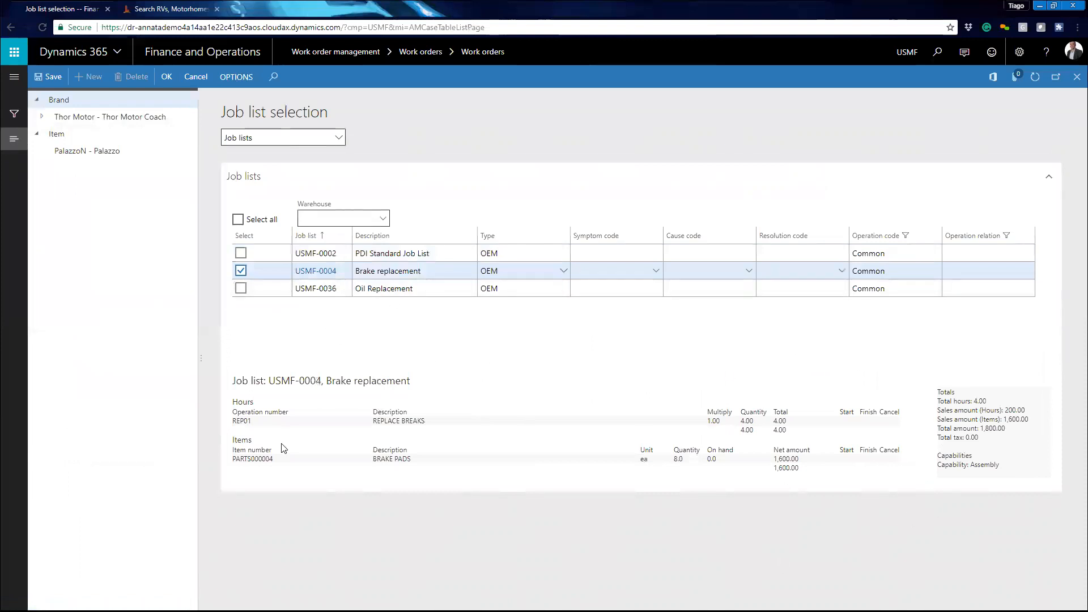
left_click_drag(235, 417, 264, 429)
double_click(386, 421)
double_click(245, 460)
double_click(390, 461)
left_click(373, 460)
left_click_drag(374, 460, 426, 456)
left_click(504, 457)
left_click_drag(934, 398, 1000, 465)
left_click_drag(1005, 410, 1014, 432)
left_click(1009, 424)
left_click(1014, 430)
left_click(1014, 432)
left_click(166, 80)
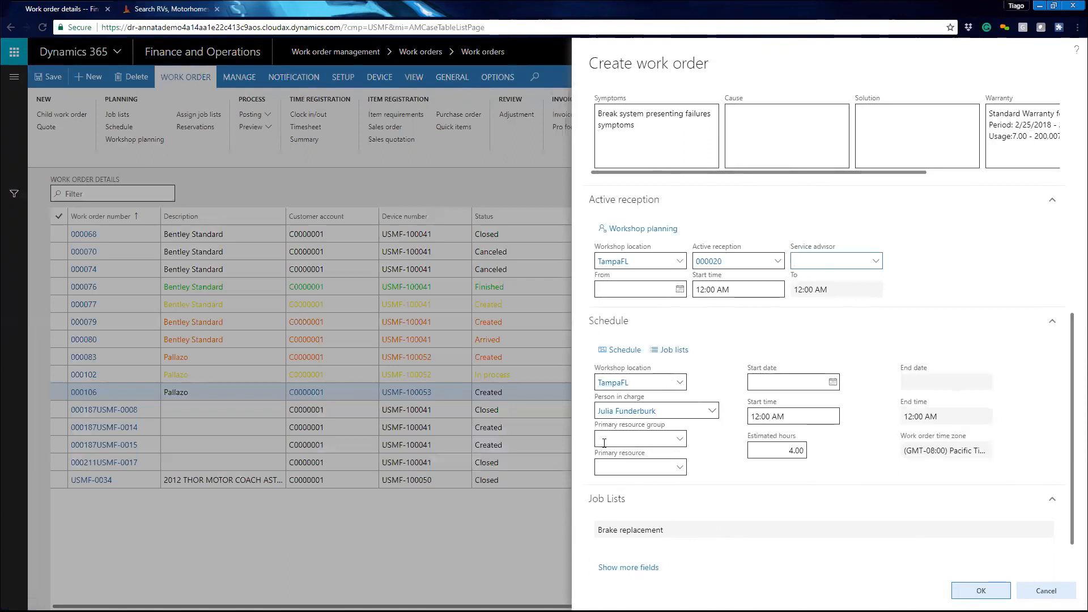
- Set the primary resource group to AN-06 and the primary resource to BRAKE01
left_click(675, 440)
left_click(673, 443)
scroll(676, 513, "down", 8)
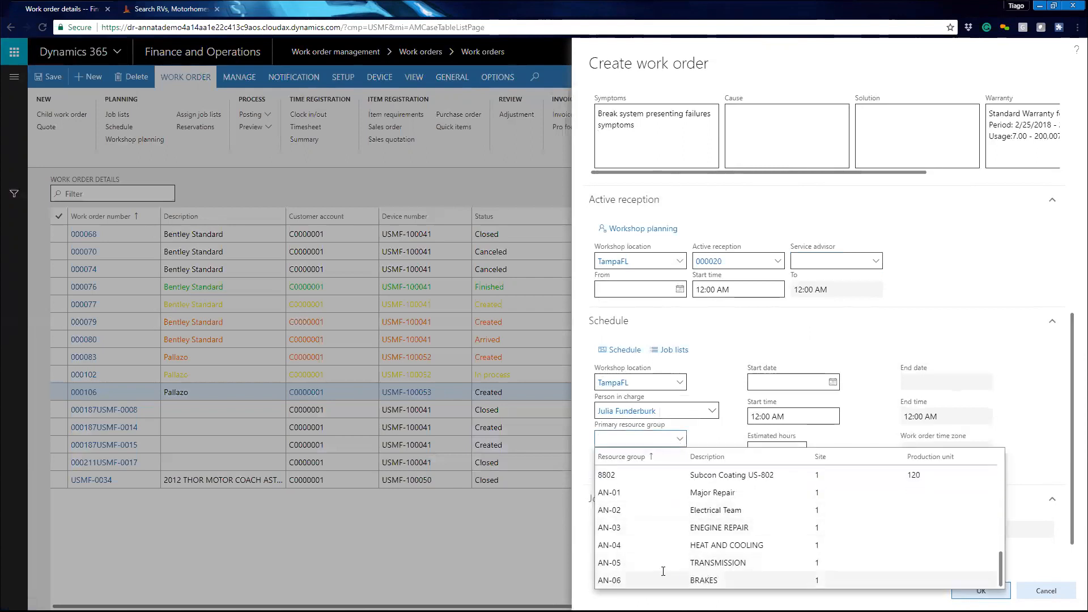
left_click(629, 579)
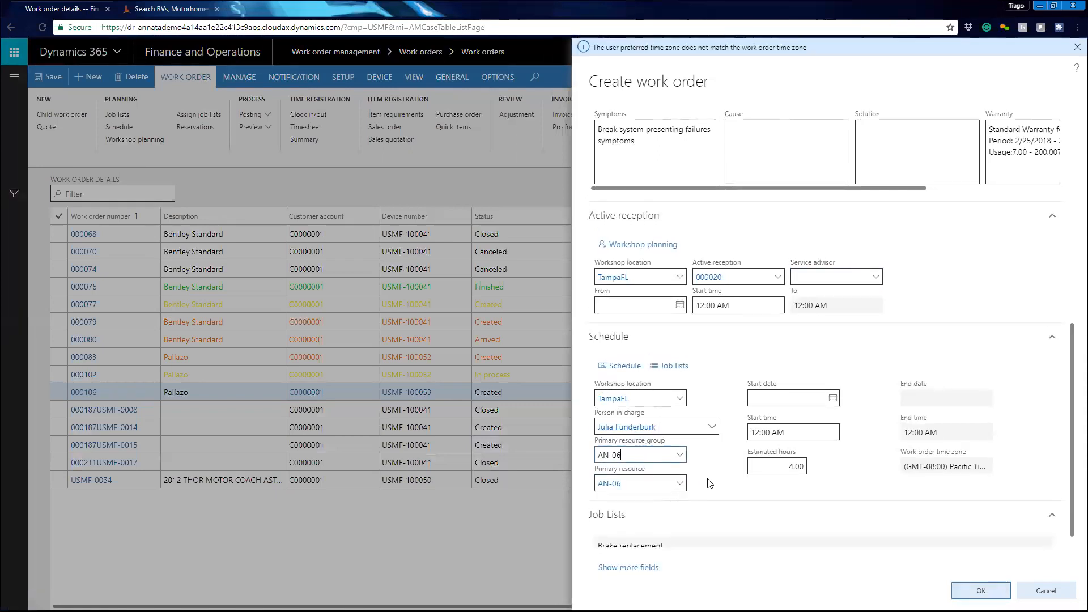
left_click(677, 486)
left_click(678, 484)
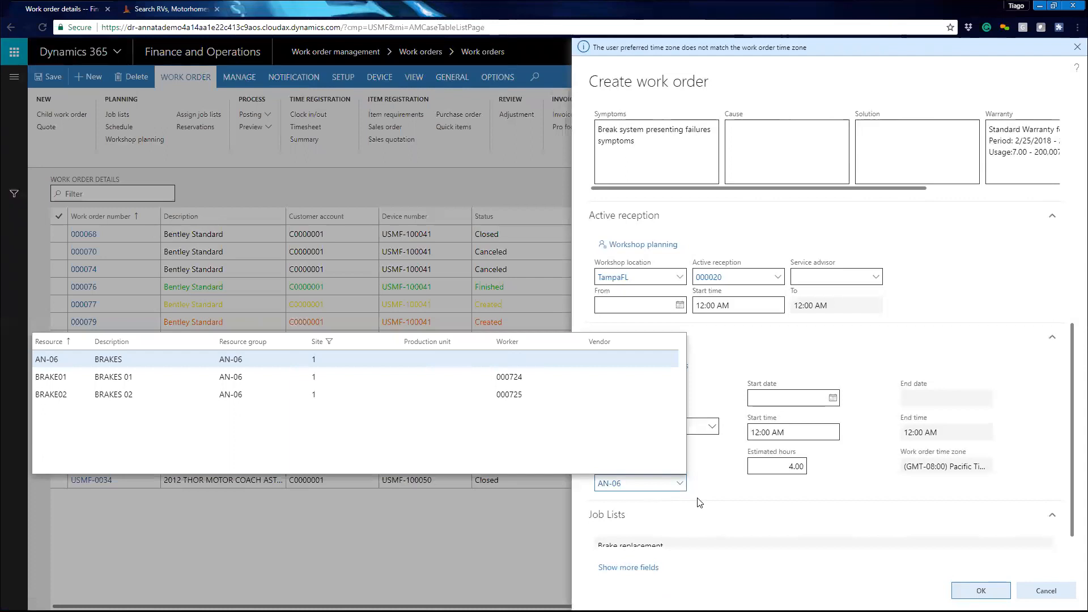
left_click(306, 377)
left_click(334, 369)
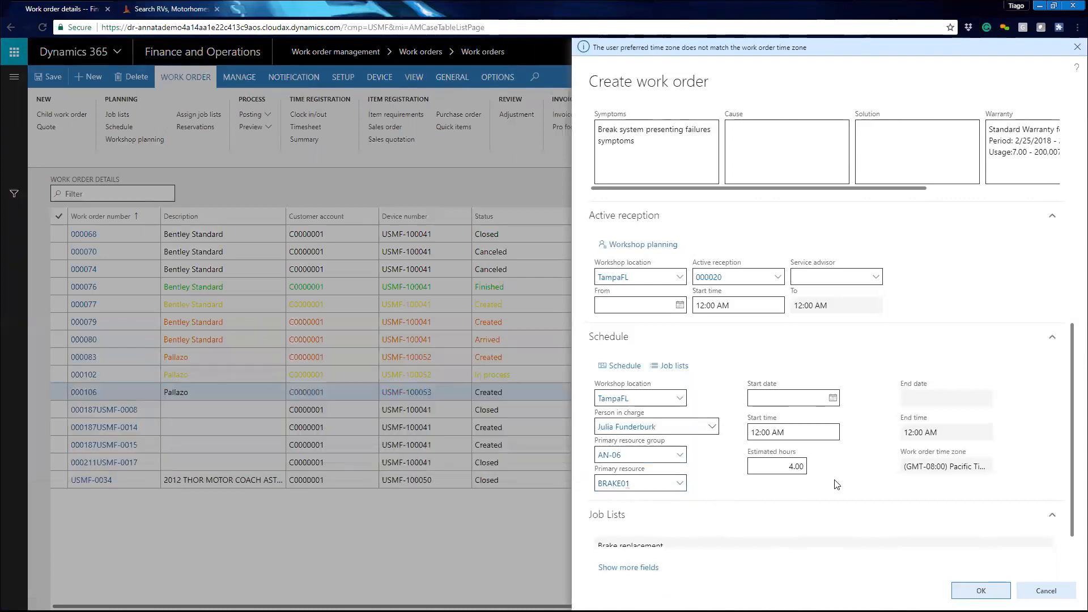
- Book a timeslot for the work order in the resource schedule's week view
left_click(624, 366)
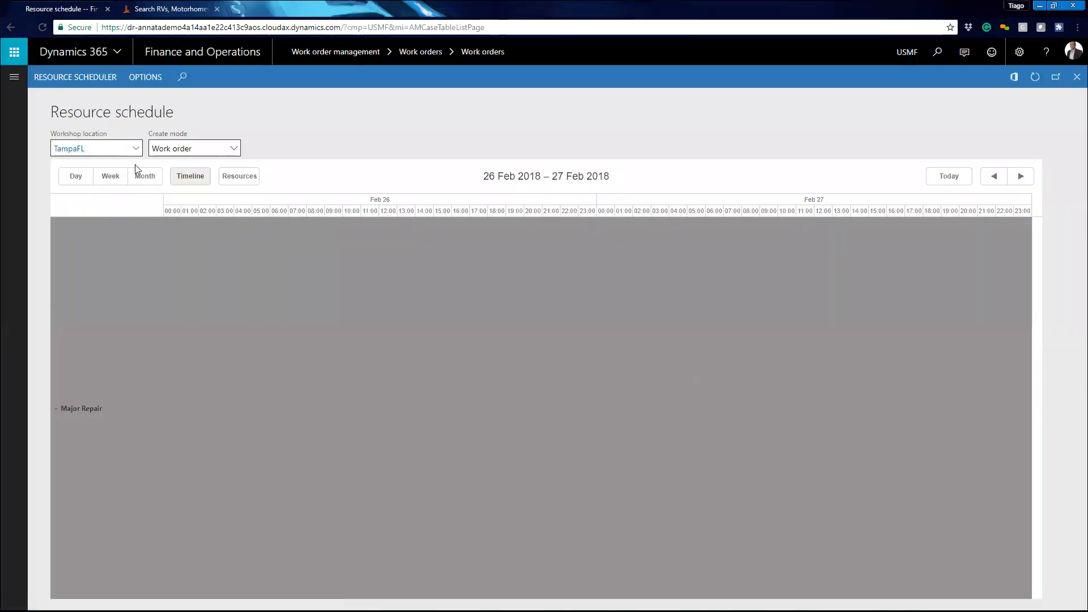
left_click(113, 178)
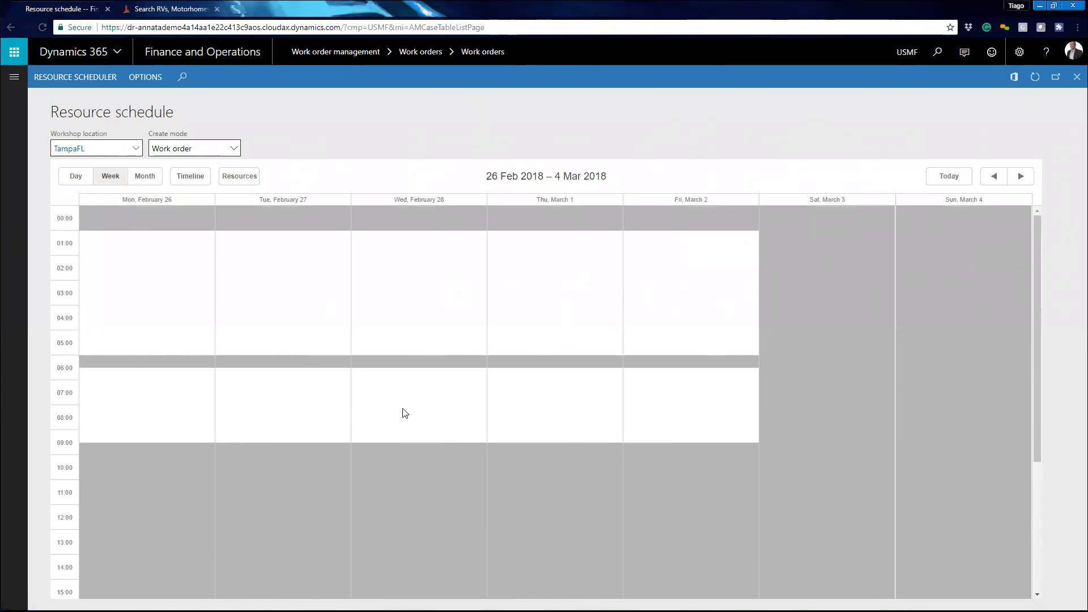
left_click_drag(403, 409, 401, 424)
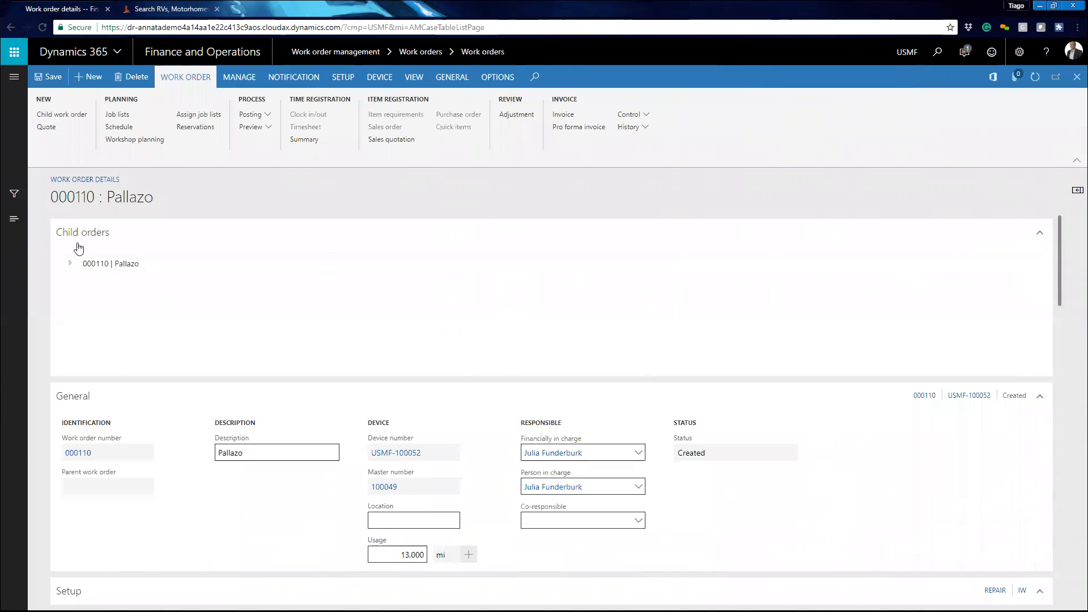
- Review the created work order's child orders, general, active reception and planning details
left_click(70, 263)
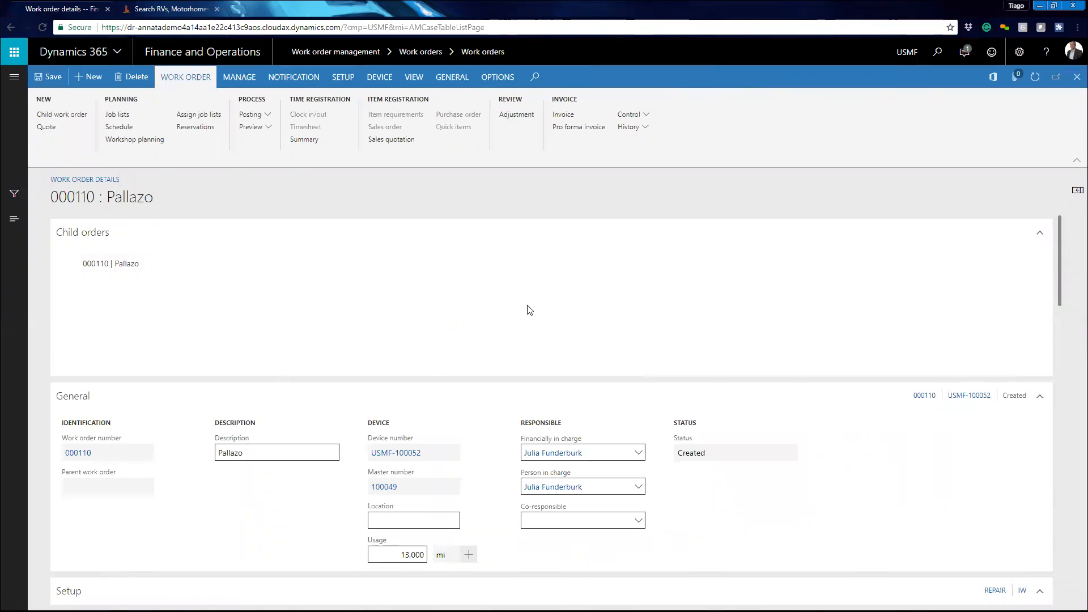
scroll(227, 272, "down", 2)
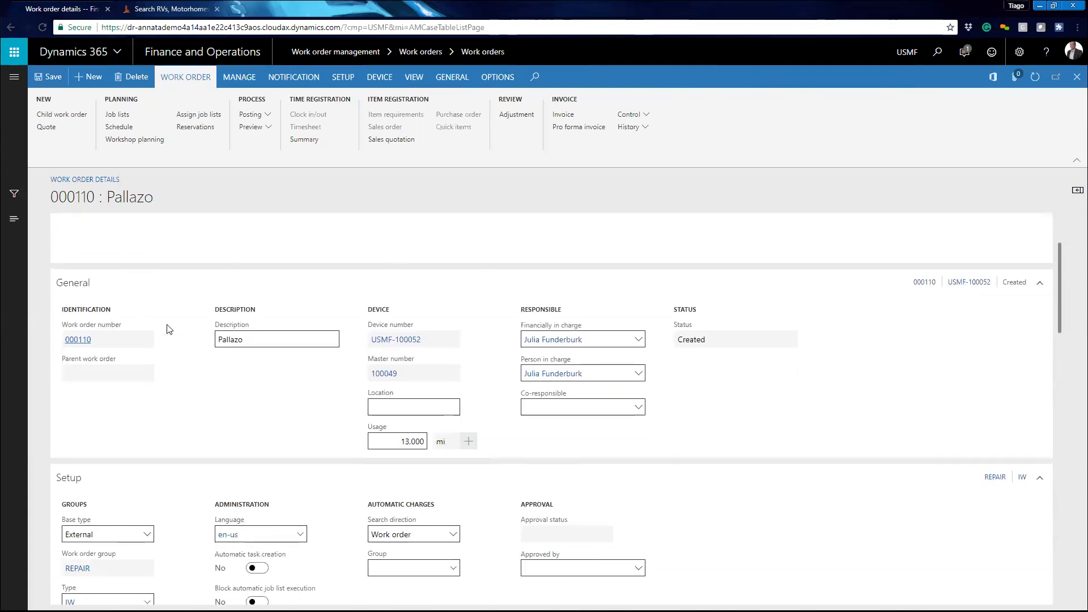
scroll(167, 329, "down", 4)
scroll(220, 356, "down", 7)
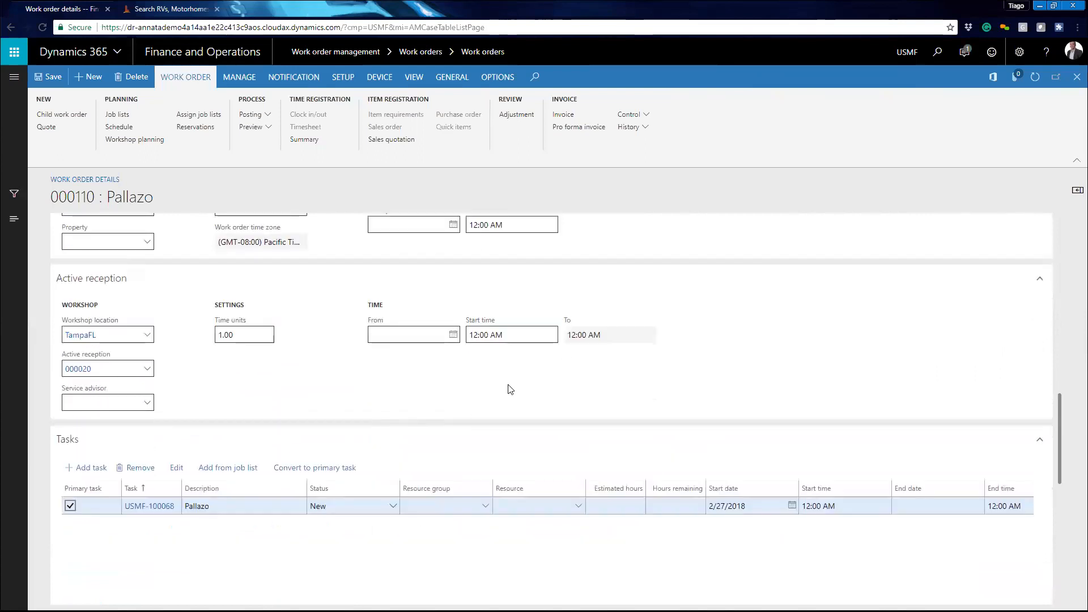
scroll(299, 290, "up", 12)
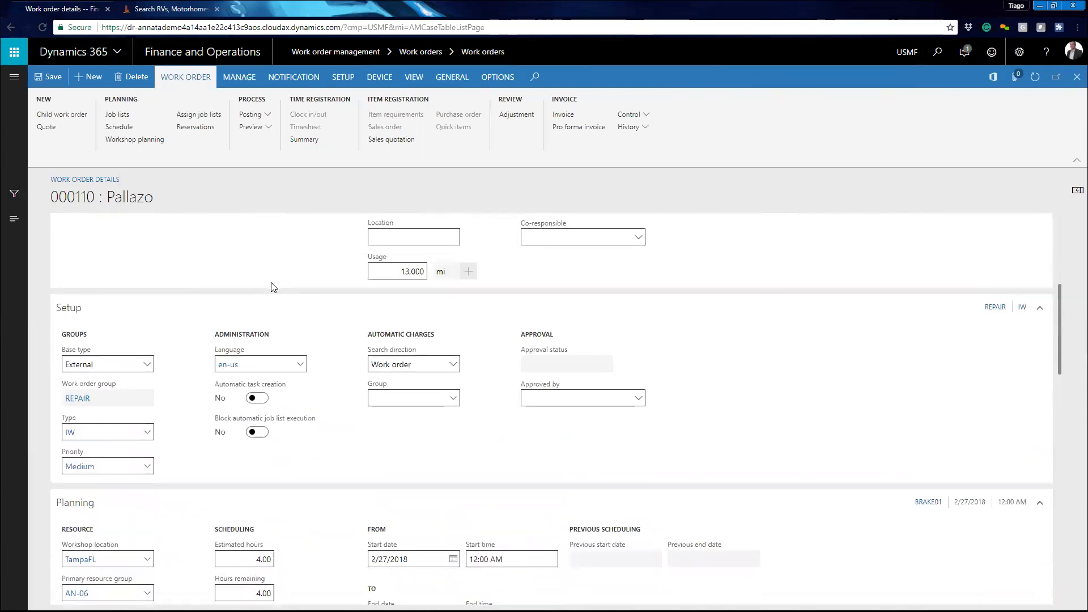
- Save the work order and post its arrival
scroll(309, 272, "up", 2)
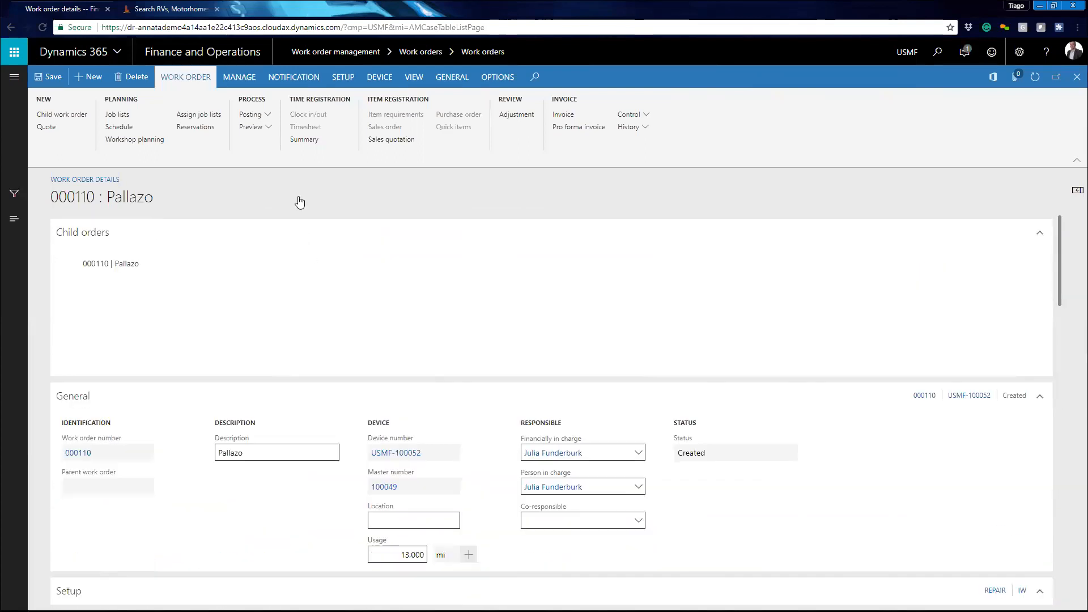
left_click(266, 114)
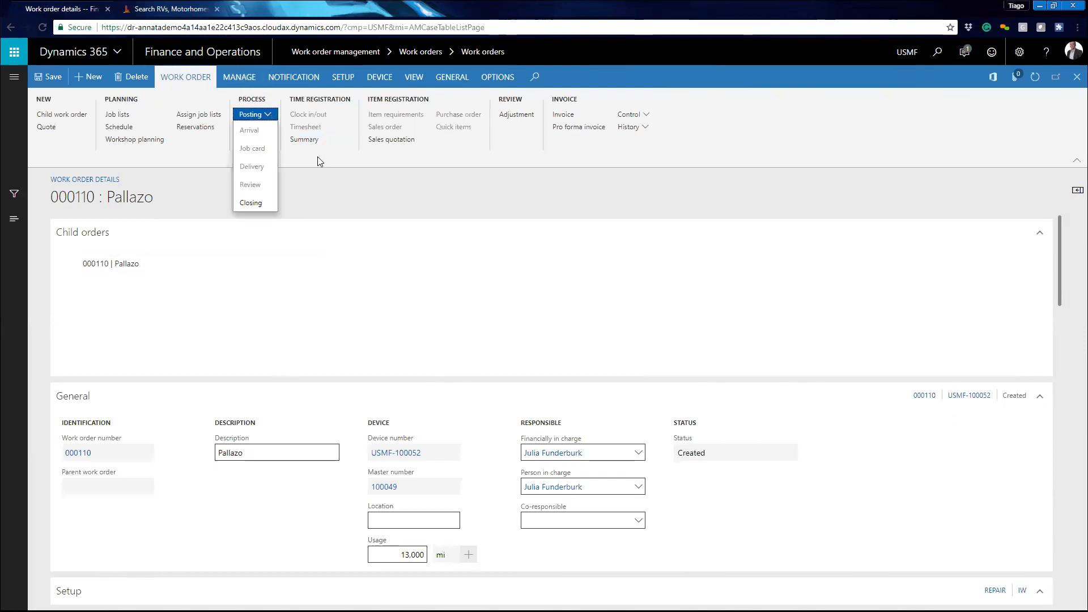
left_click(402, 184)
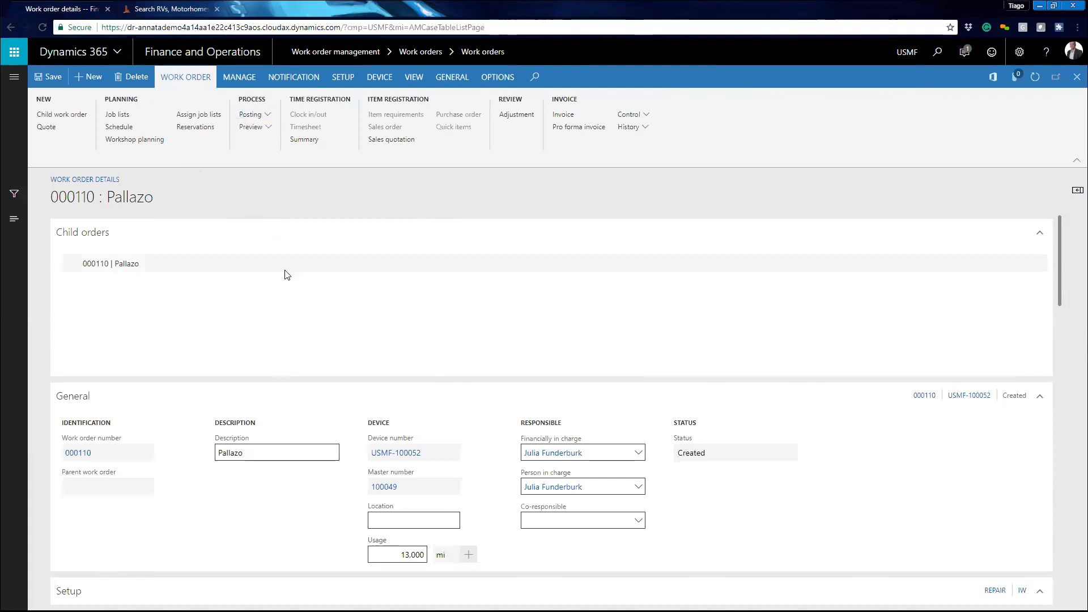
left_click(47, 77)
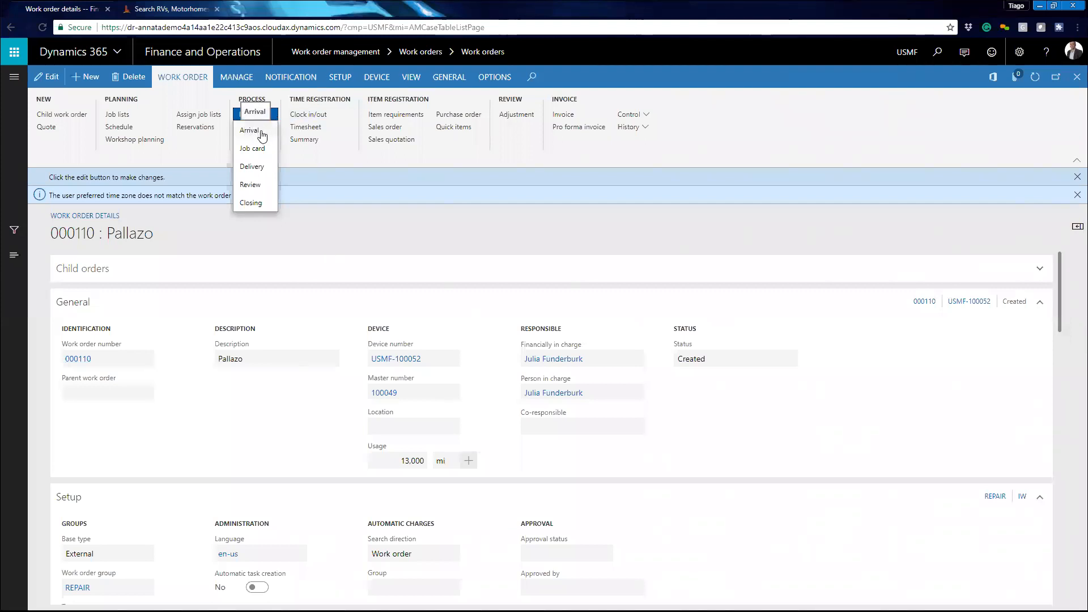
left_click(261, 132)
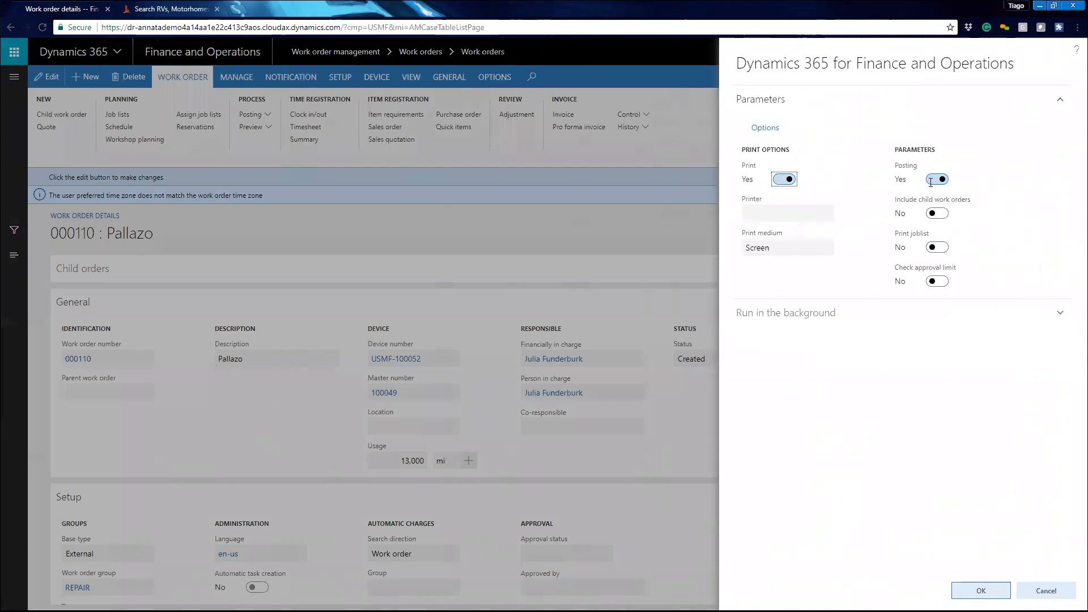
left_click(981, 591)
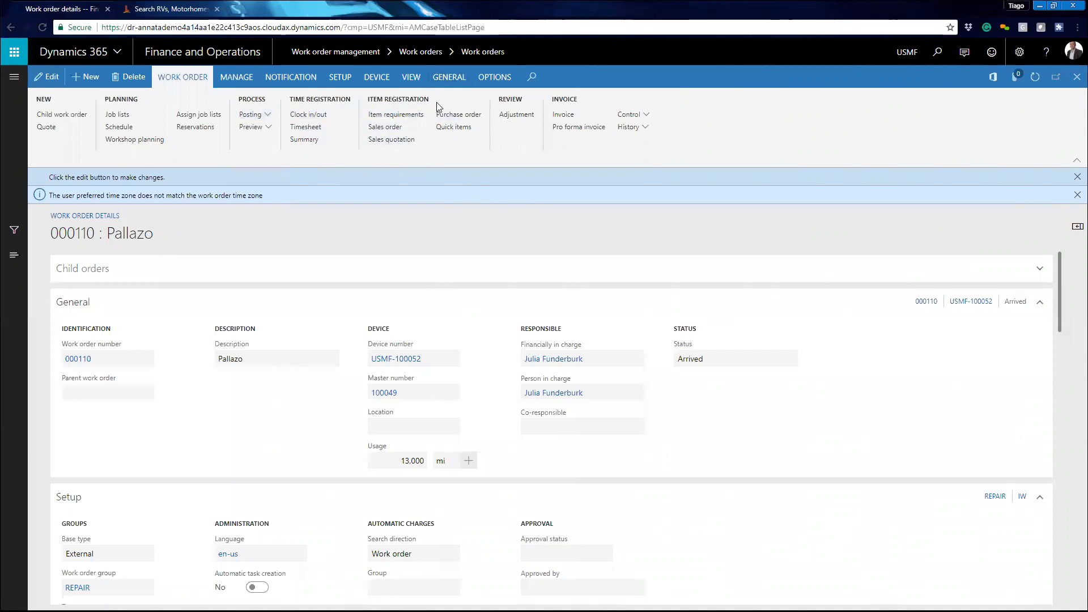
- Check the empty item requirements, then assign the Brake replacement job list USMF-0004 to the work order
left_click(415, 120)
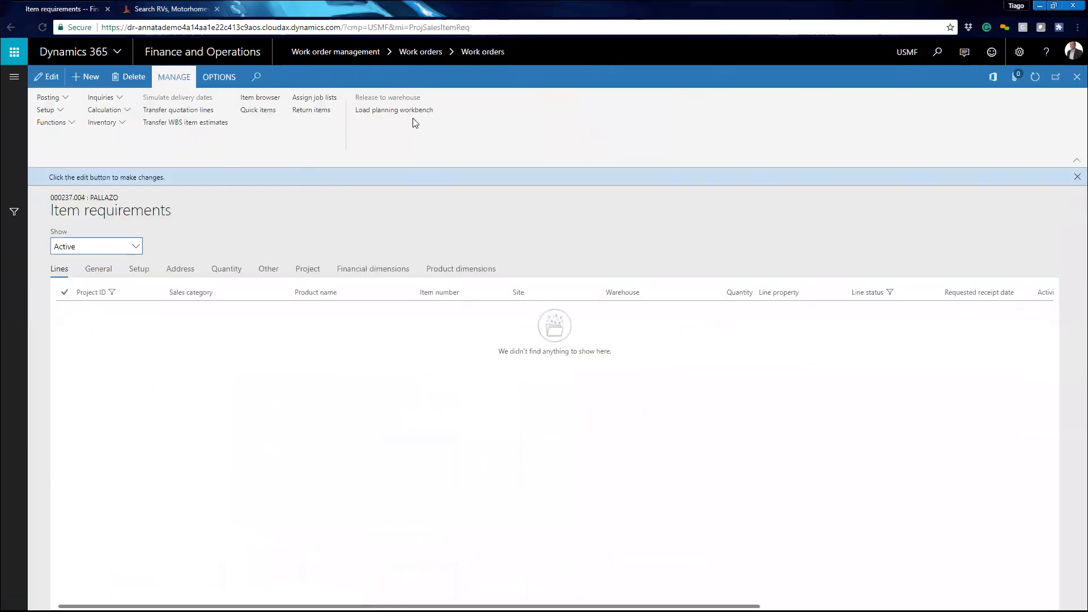
left_click(1075, 83)
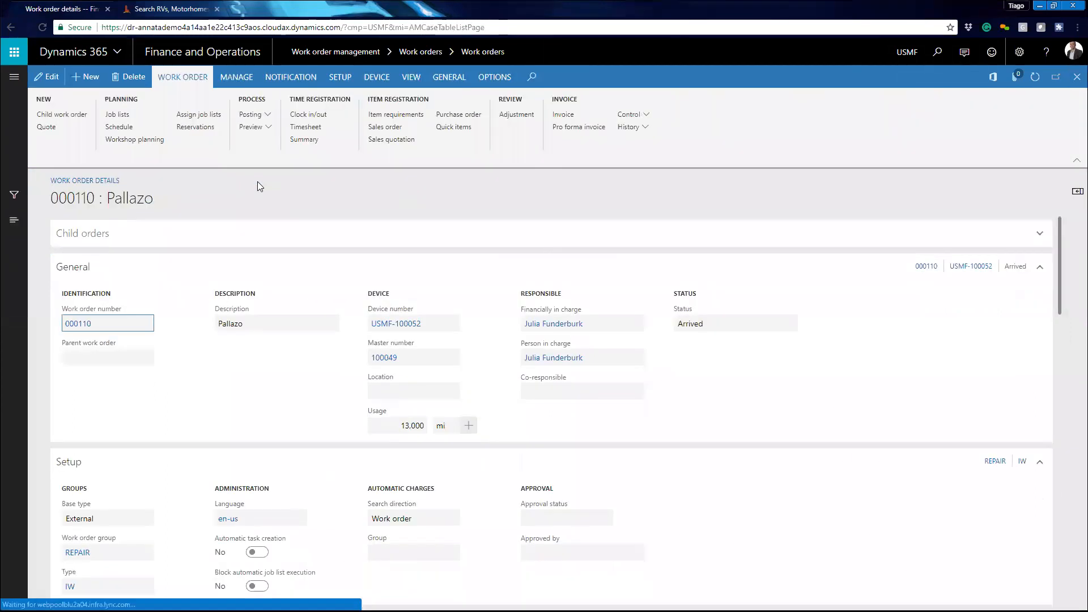
left_click(198, 115)
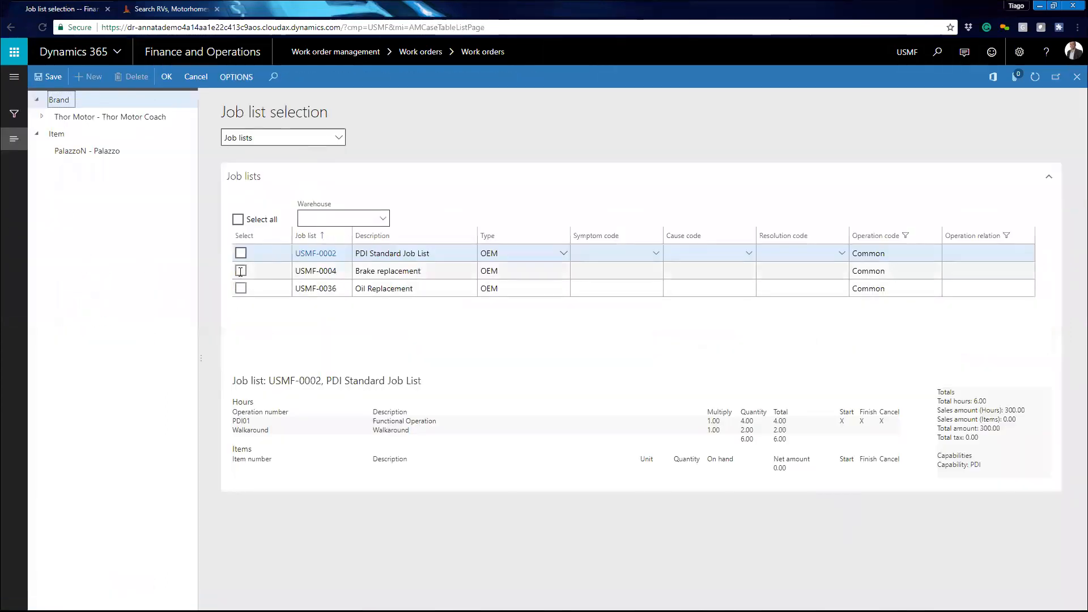
left_click(240, 271)
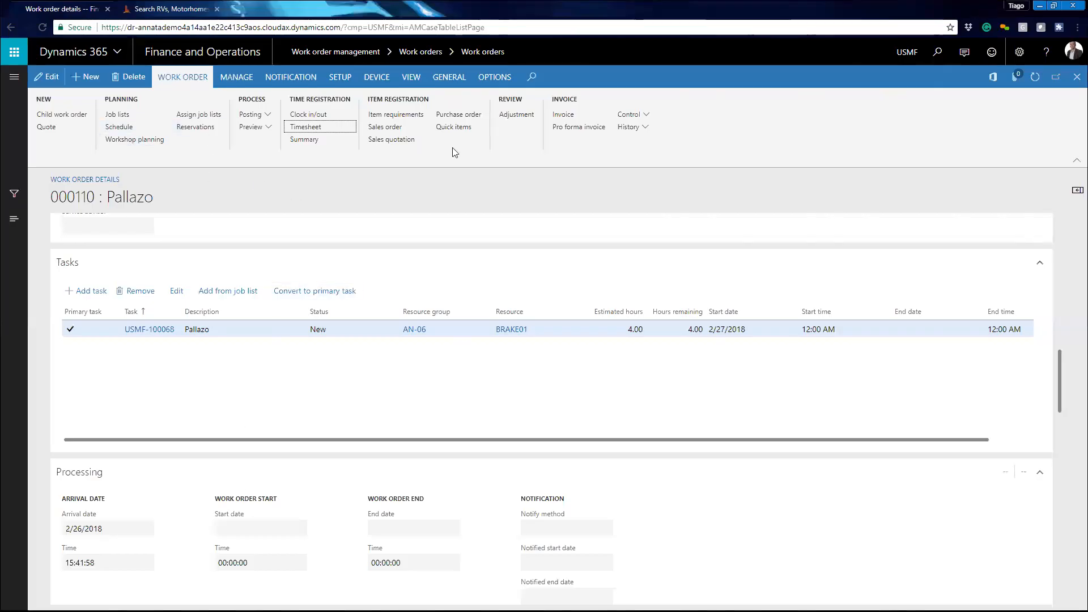
- Review the brake pads line in the work order's item requirements
left_click(395, 115)
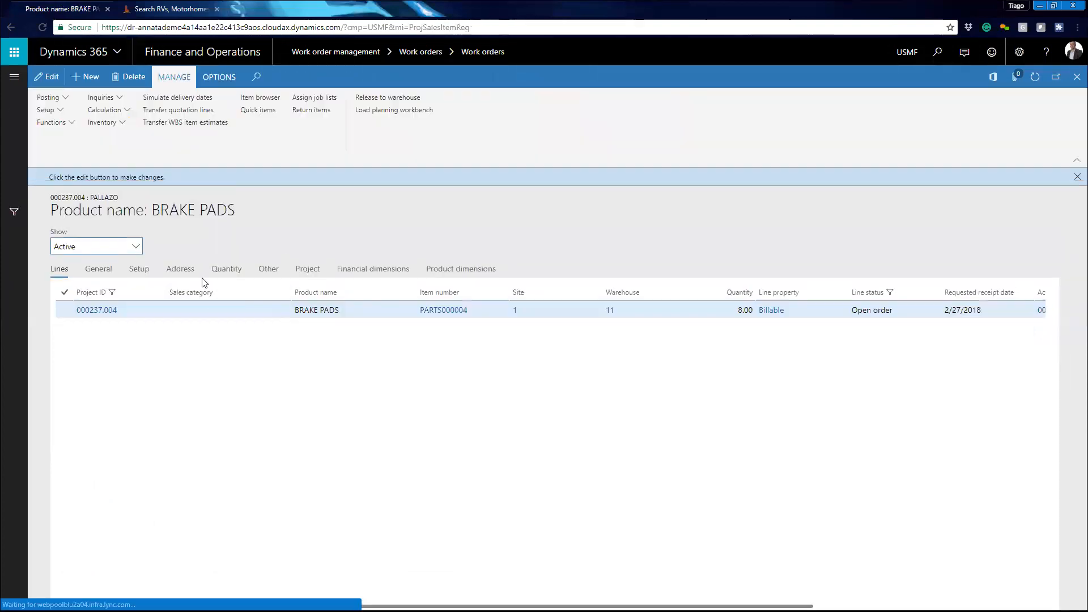
left_click(323, 311)
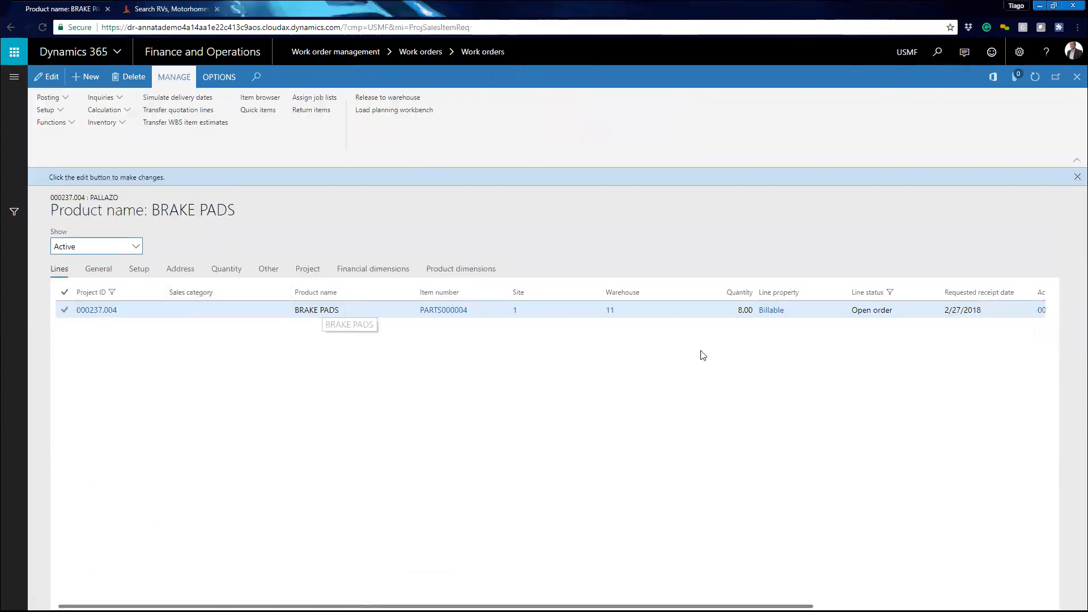
left_click(1077, 77)
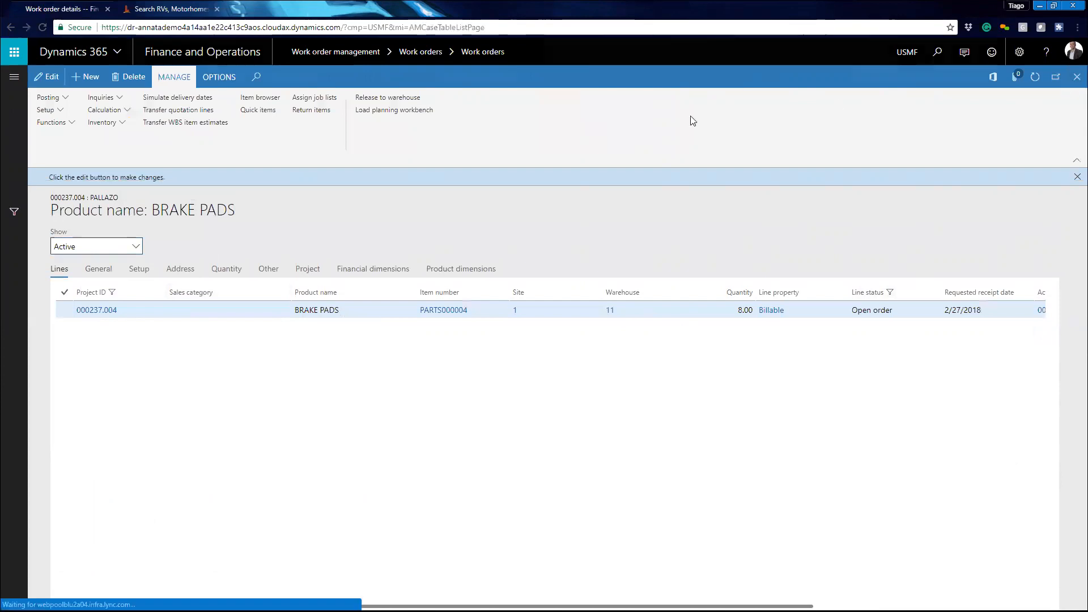
- Review the work order's timesheet standard hours line for the brake replacement
left_click(309, 127)
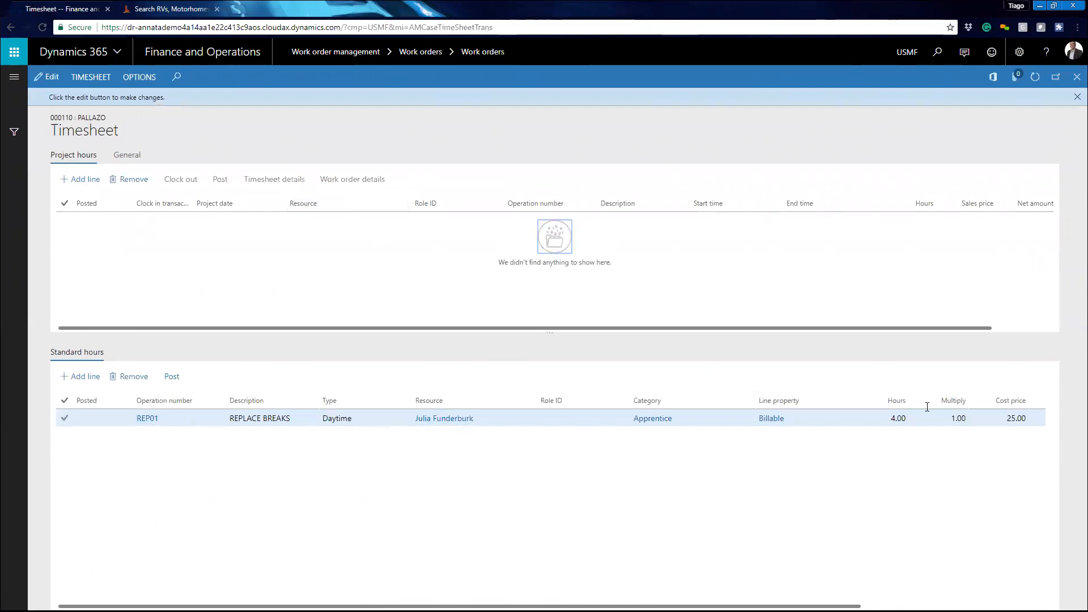
scroll(1029, 590, "right", 5)
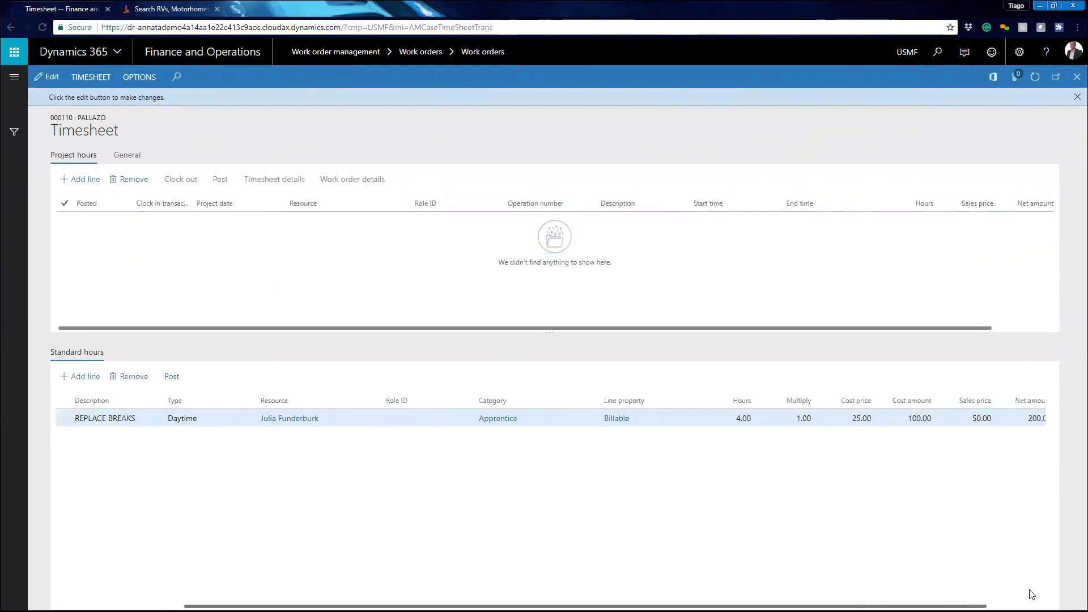
left_click(1077, 77)
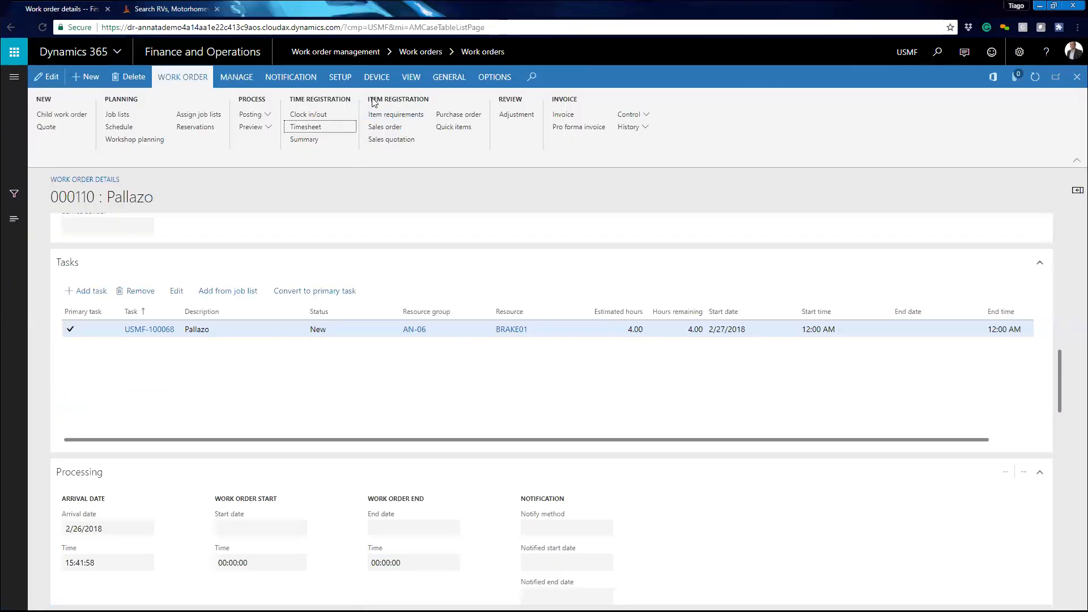
- Post the job card with Print, Print warranty details and Print joblist turned on
left_click(250, 115)
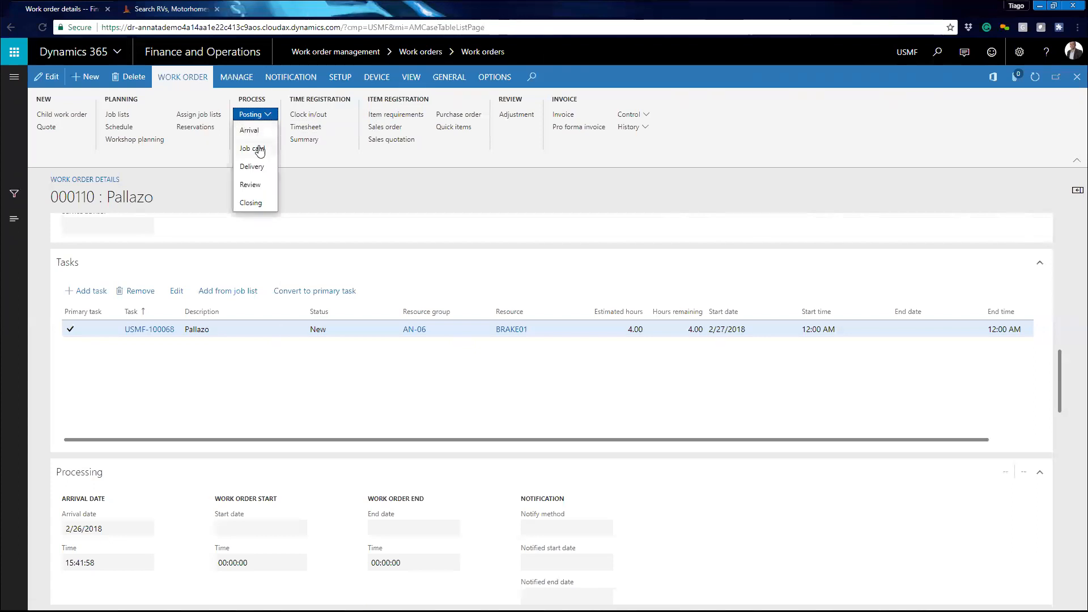
left_click(252, 149)
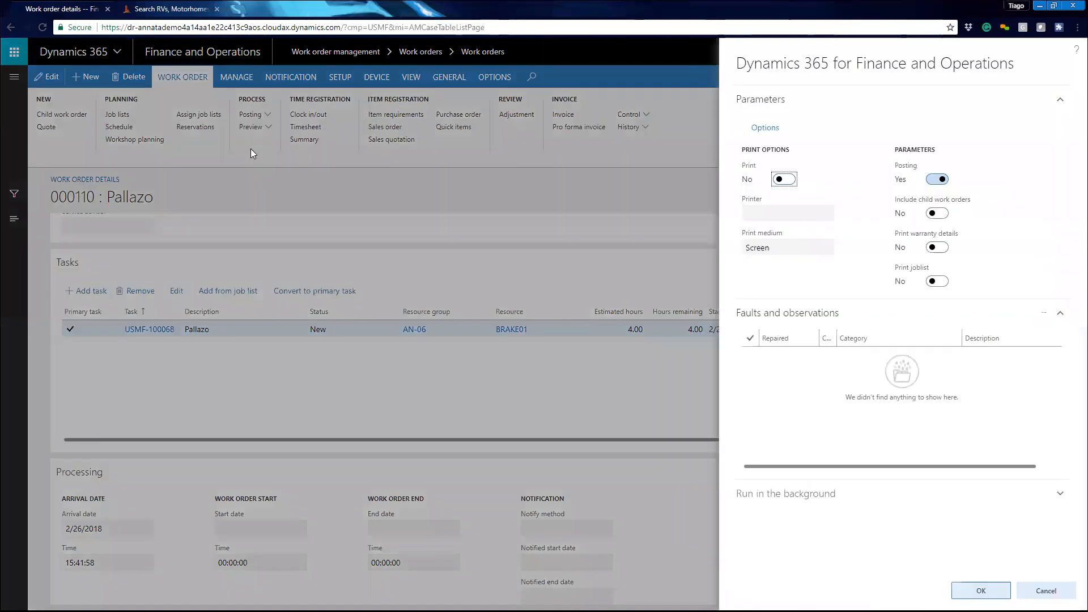
left_click(781, 181)
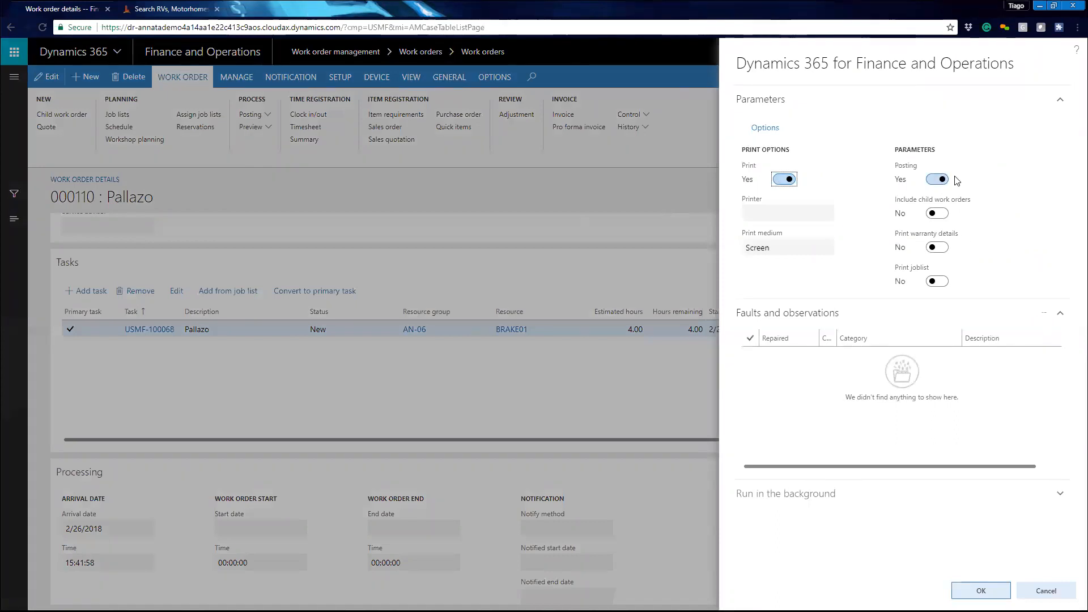
left_click(938, 251)
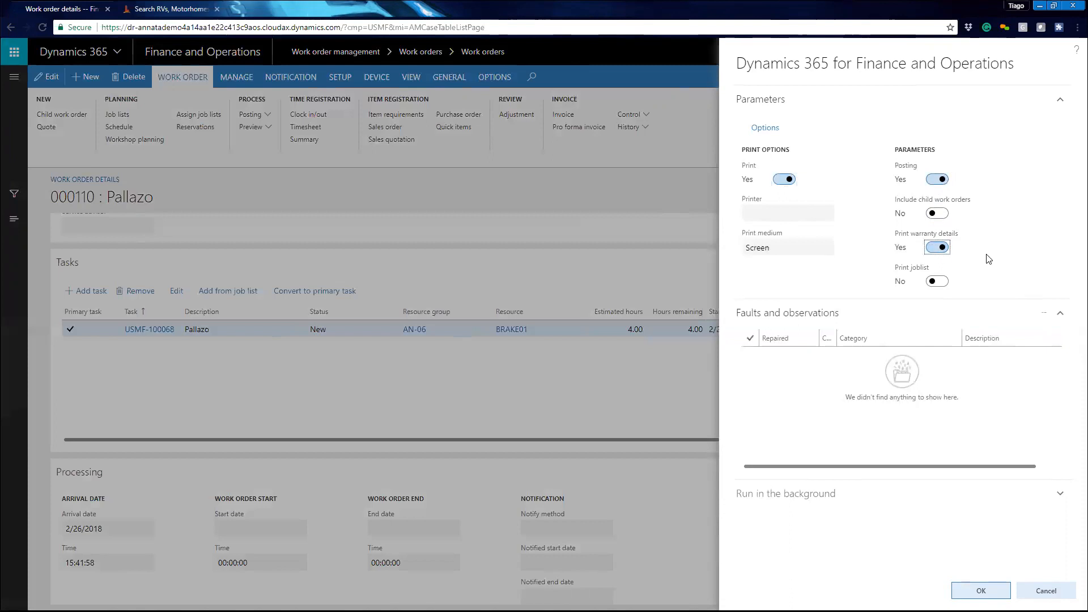
left_click(941, 282)
scroll(873, 408, "right", 1)
left_click(974, 589)
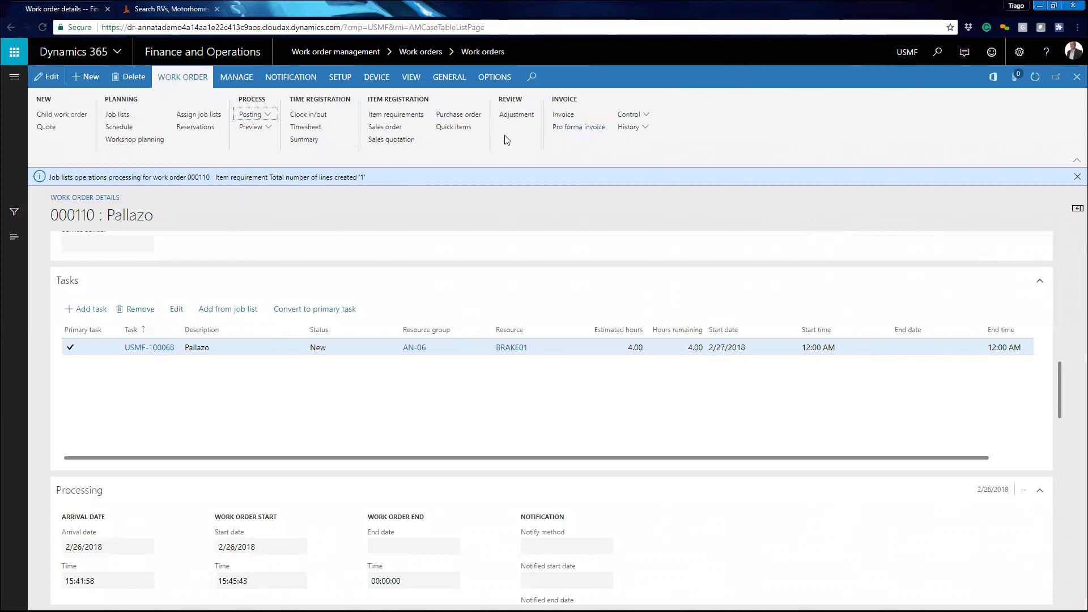
left_click(266, 118)
left_click(640, 128)
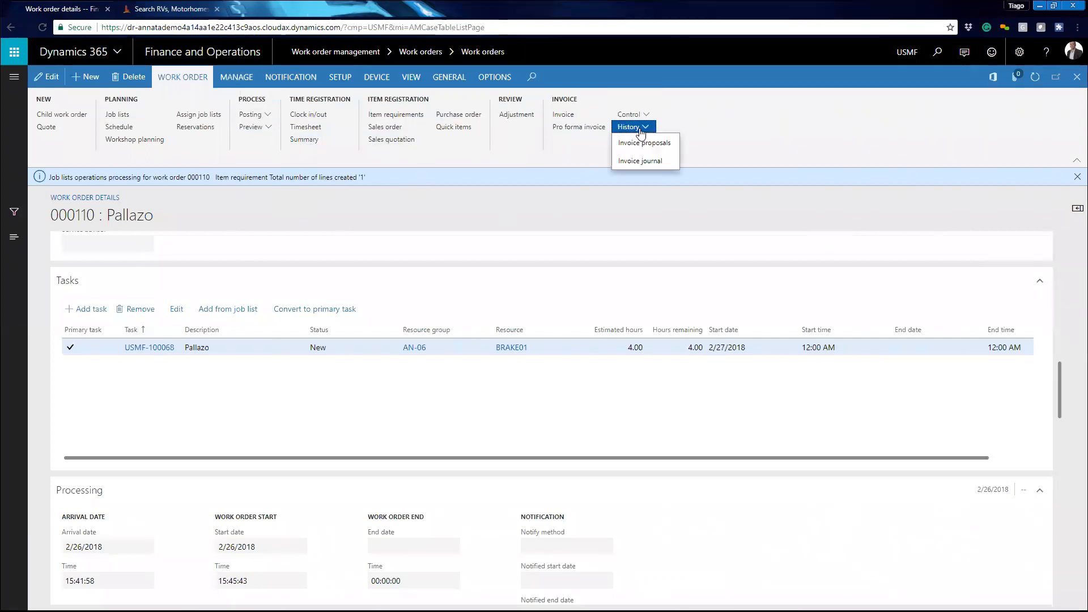
left_click(646, 115)
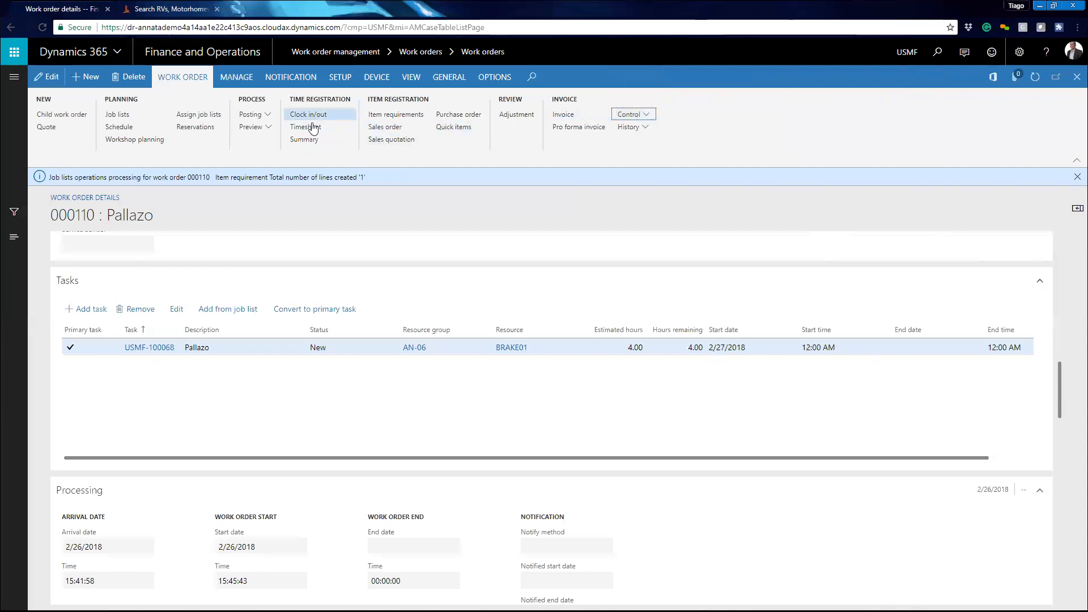
left_click(266, 128)
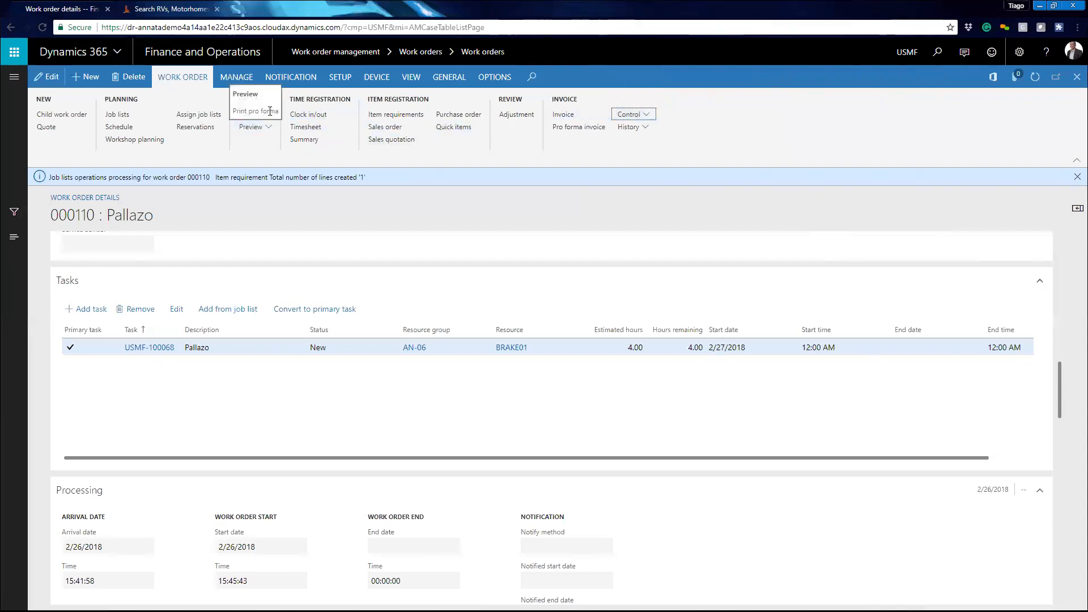
- Open the work order journals and review the job card journal lines
left_click(412, 78)
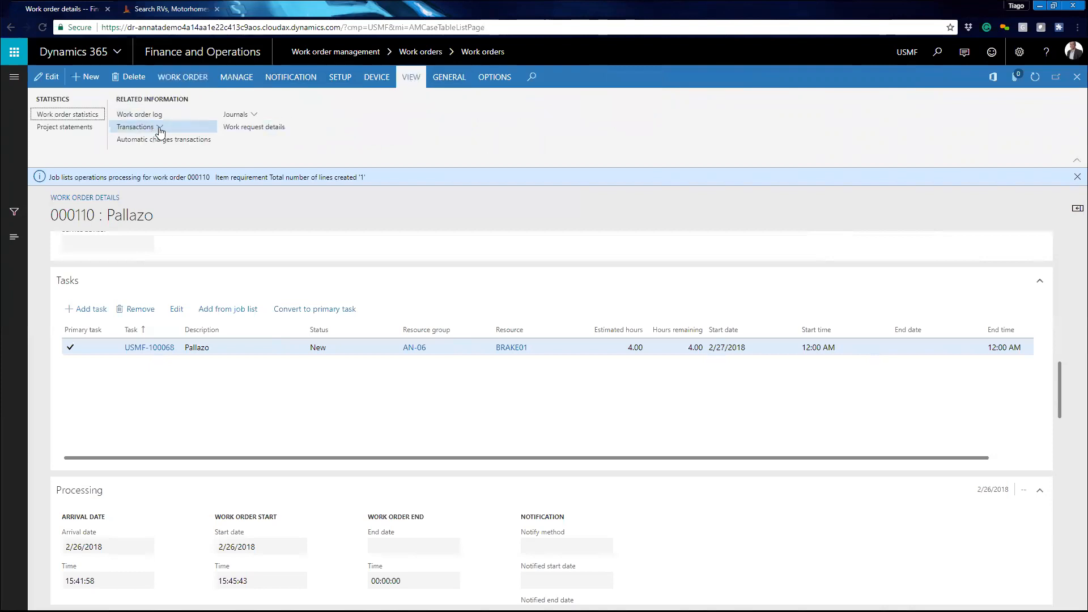
left_click(159, 127)
left_click(238, 115)
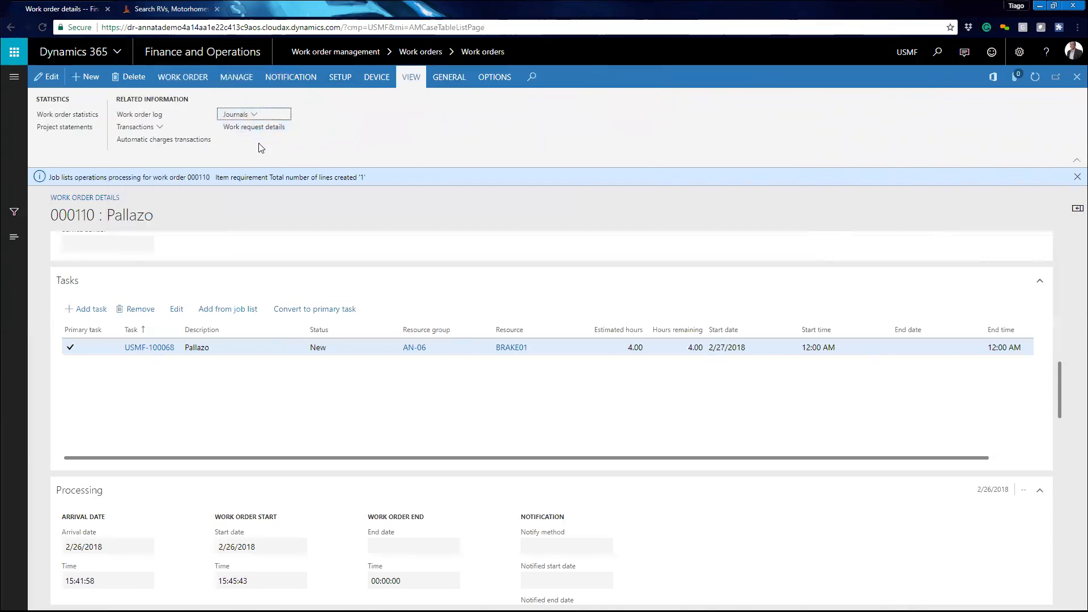
left_click(236, 115)
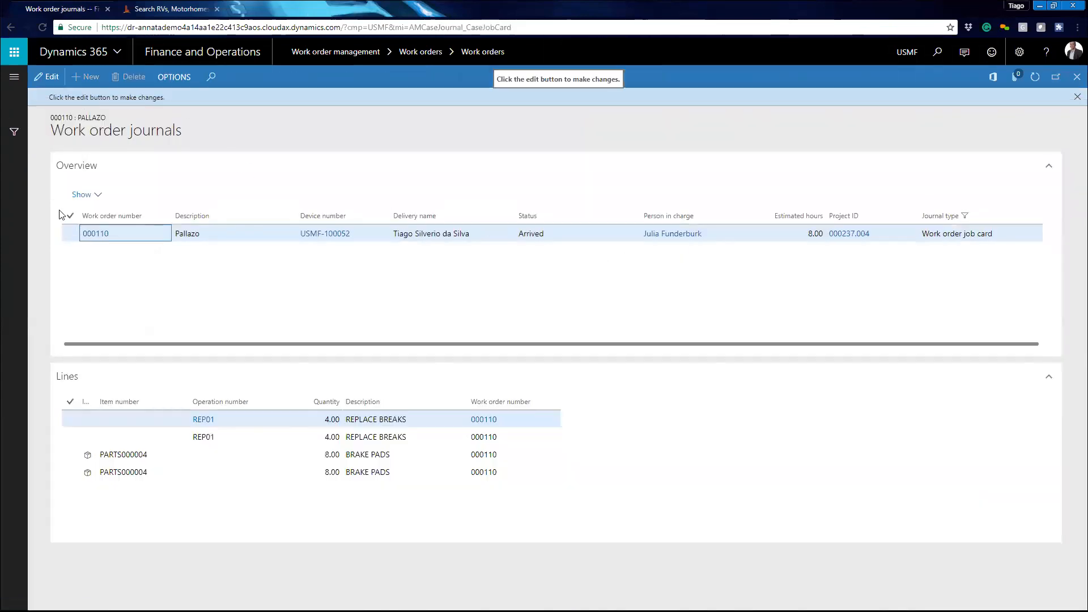
left_click(177, 78)
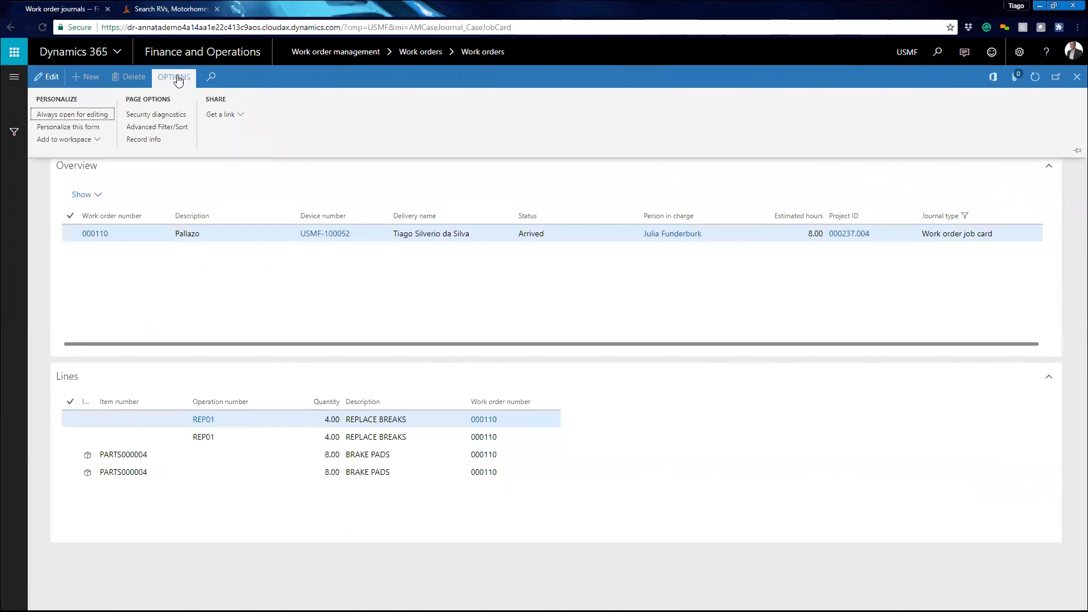
left_click(239, 296)
left_click(100, 236)
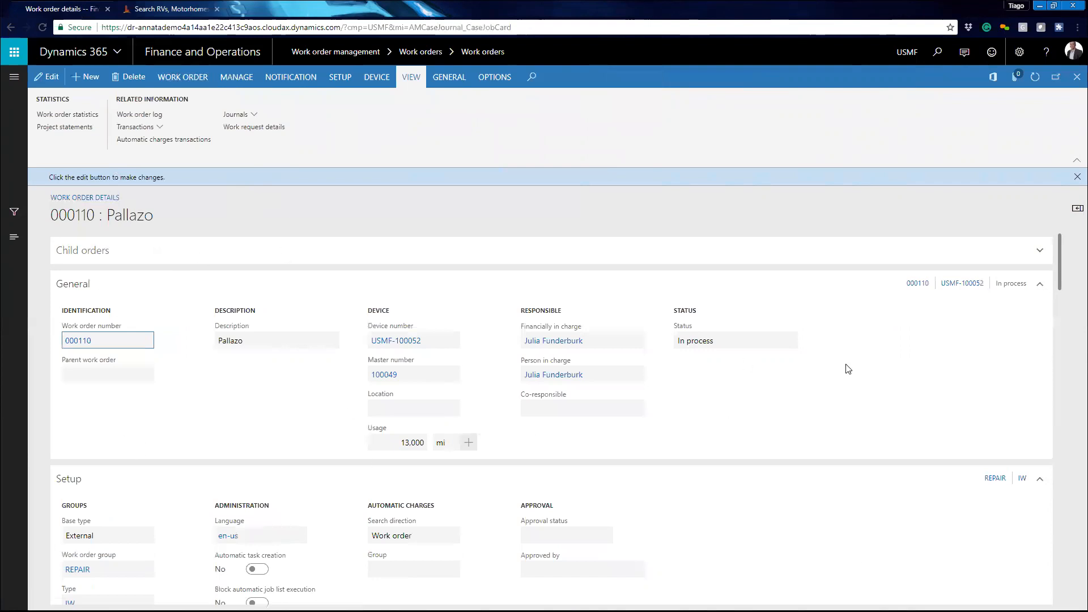
left_click(1077, 78)
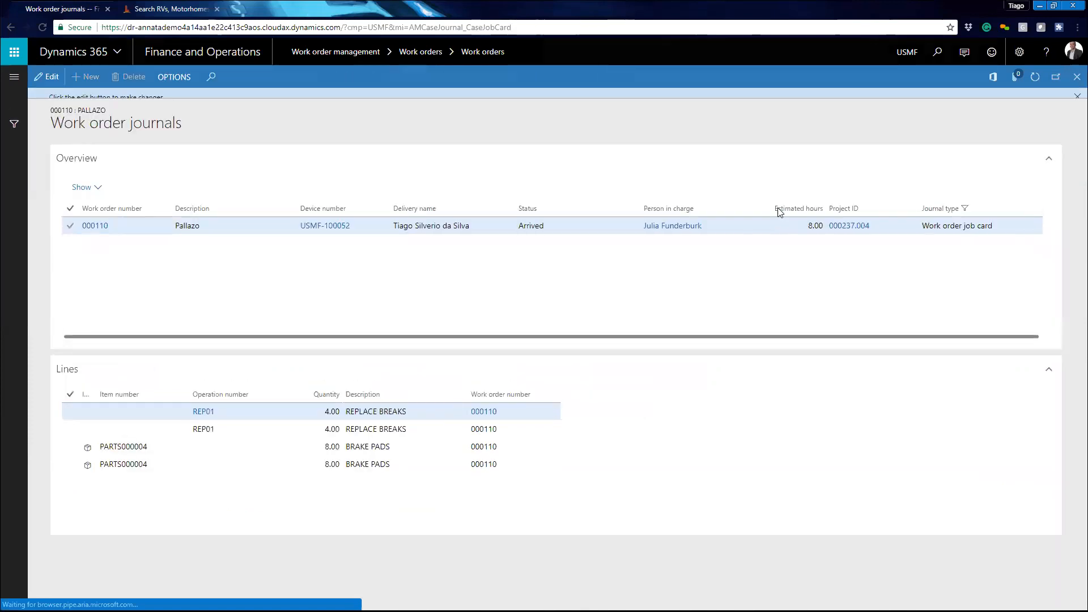
- Preview the work order job card report from the journal, then close the journals
left_click(84, 195)
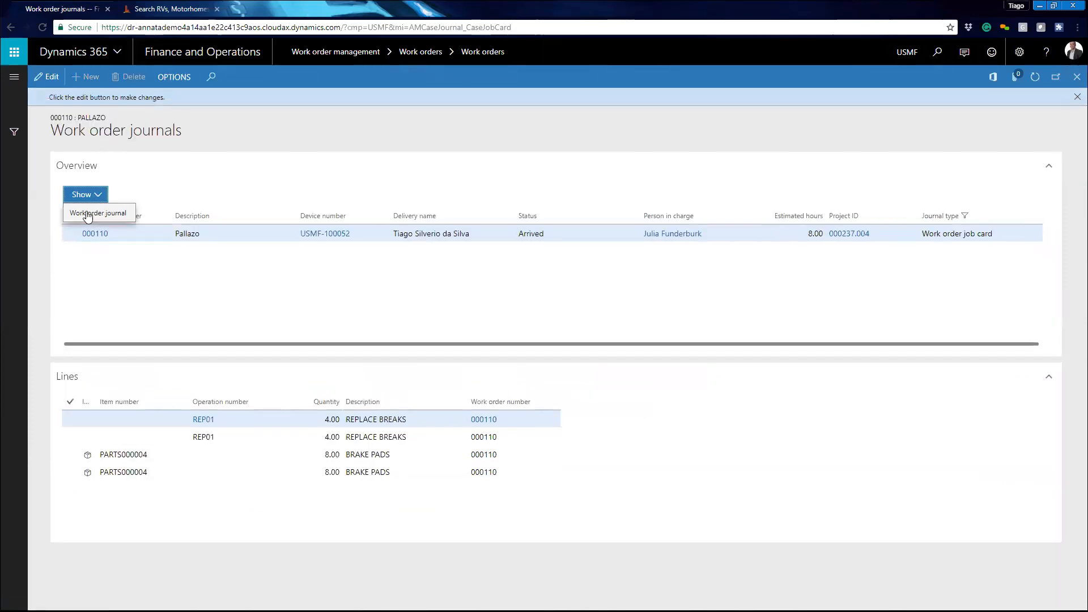
left_click(98, 218)
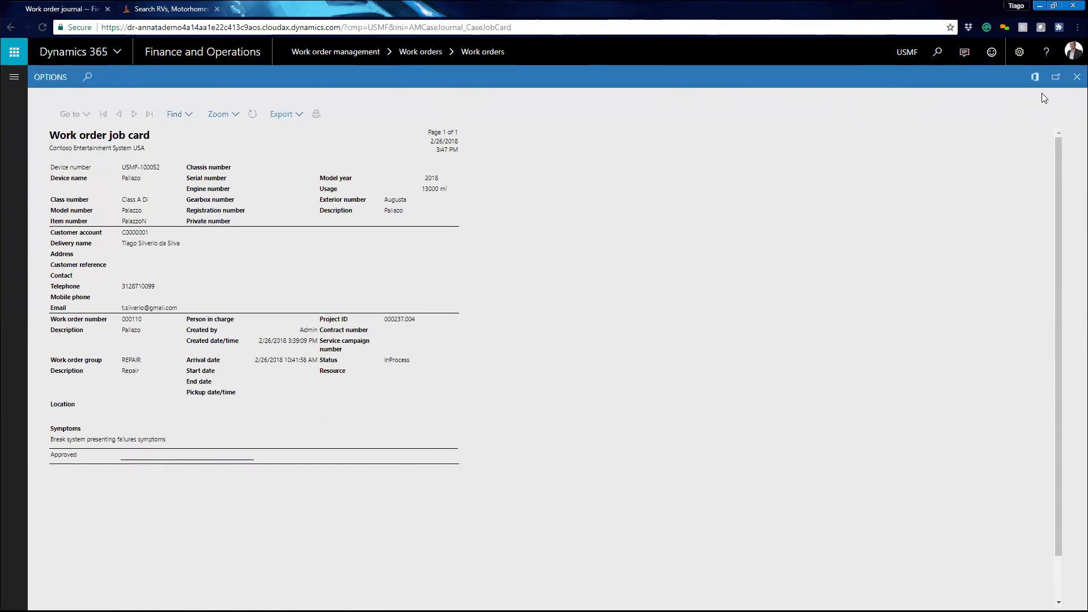
left_click(1077, 77)
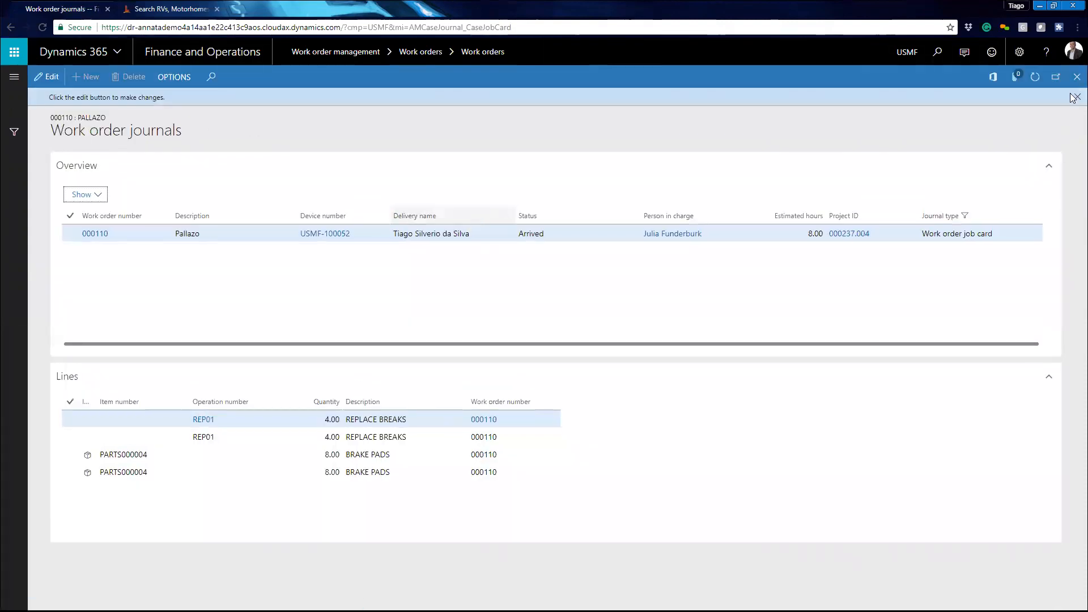
left_click(1075, 79)
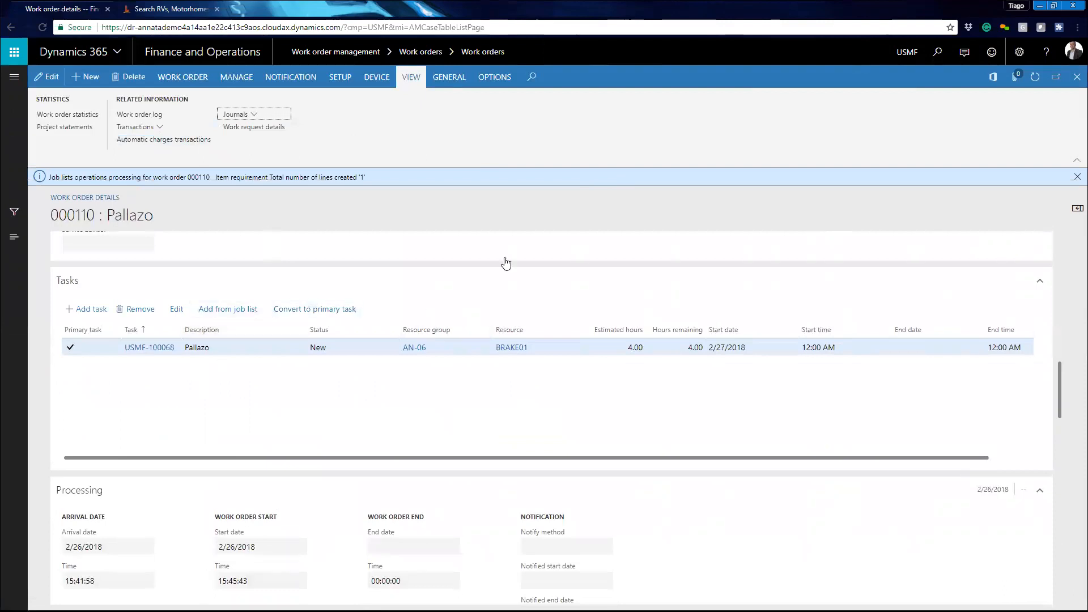
- Open the work order's item requirements and delete the duplicate brake pads line
scroll(506, 263, "up", 15)
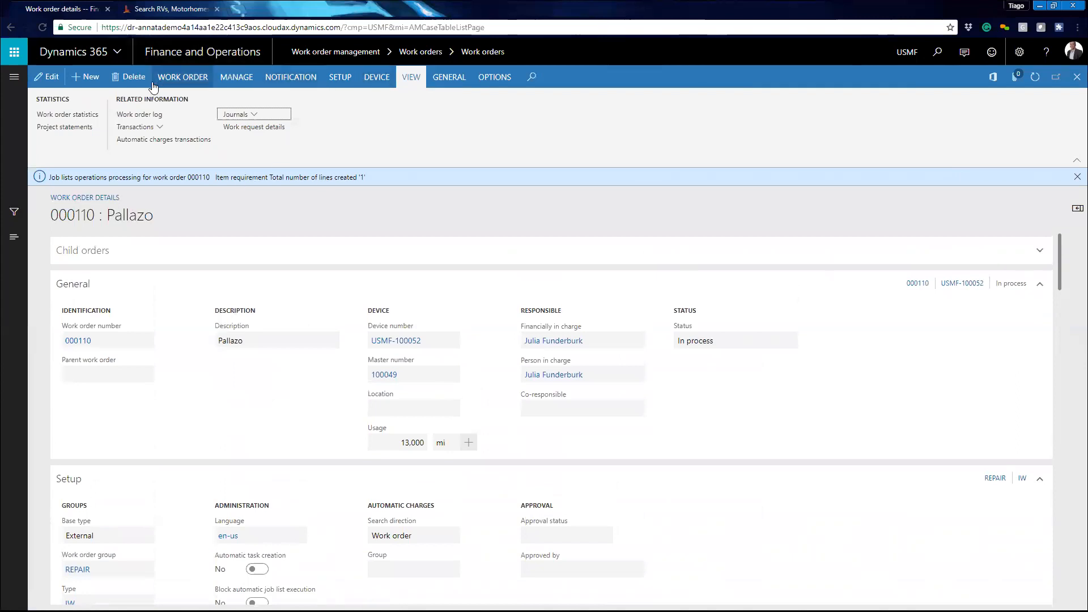
left_click(230, 80)
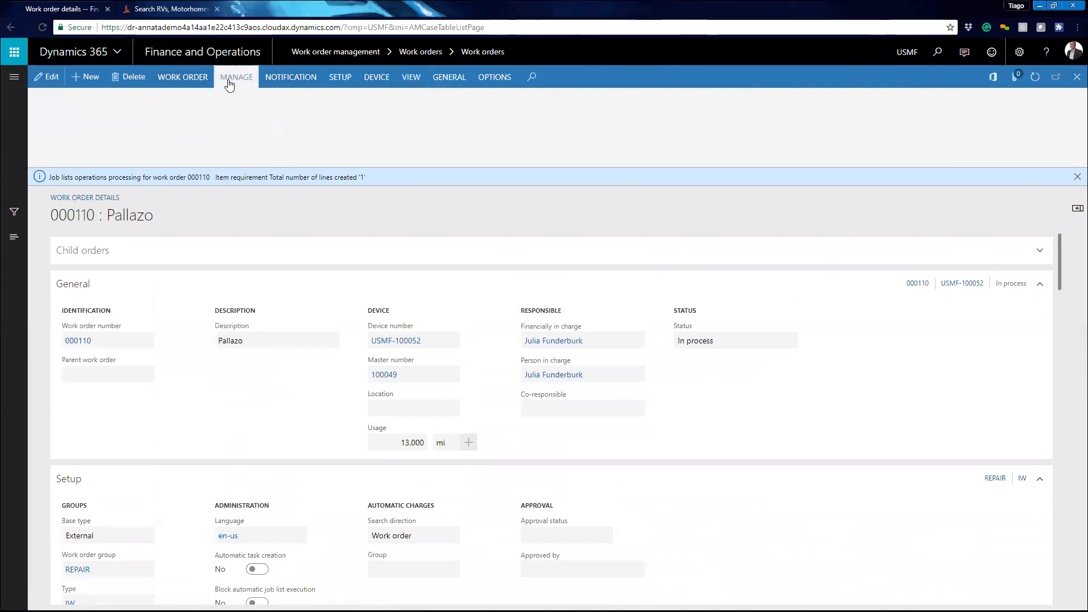
left_click(183, 77)
left_click(394, 115)
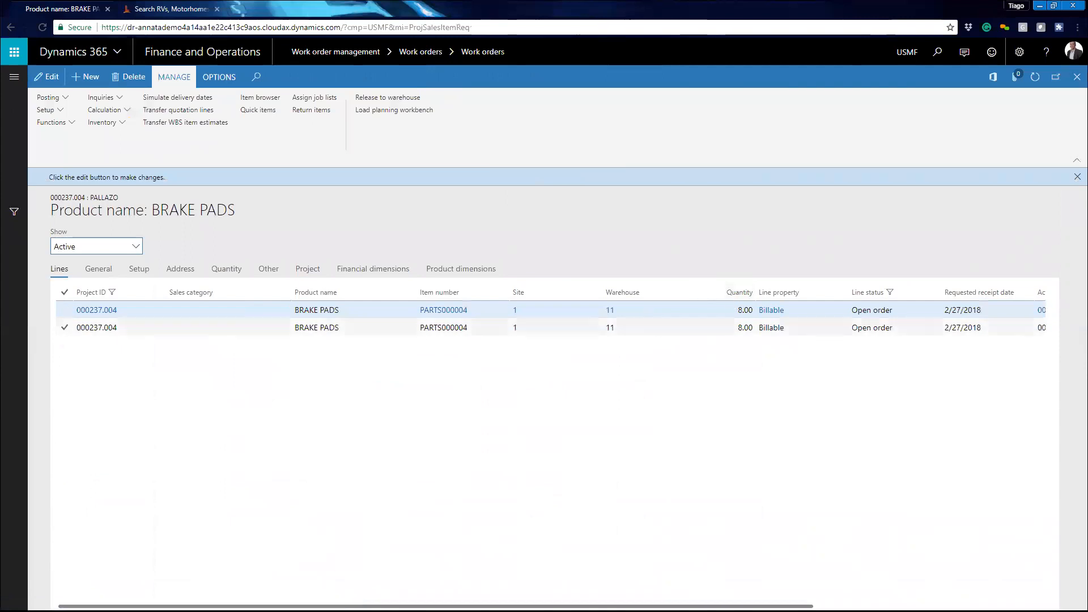
left_click(179, 327)
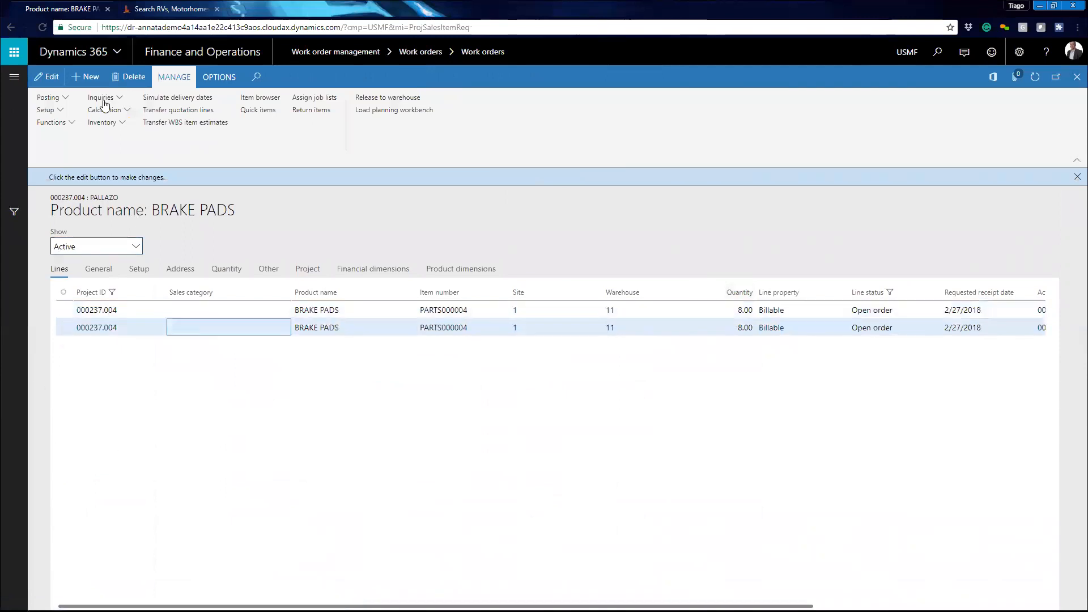
key("alt+Delete")
left_click(603, 332)
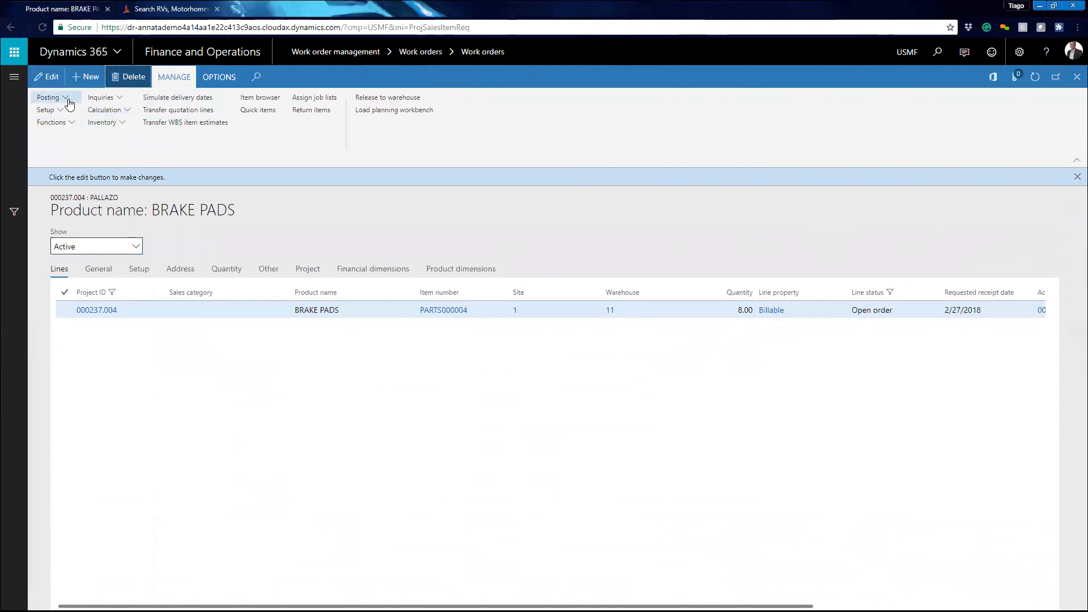
- Open the explosion inquiry for the brake pads requirement and run the requirement calculation
left_click(128, 98)
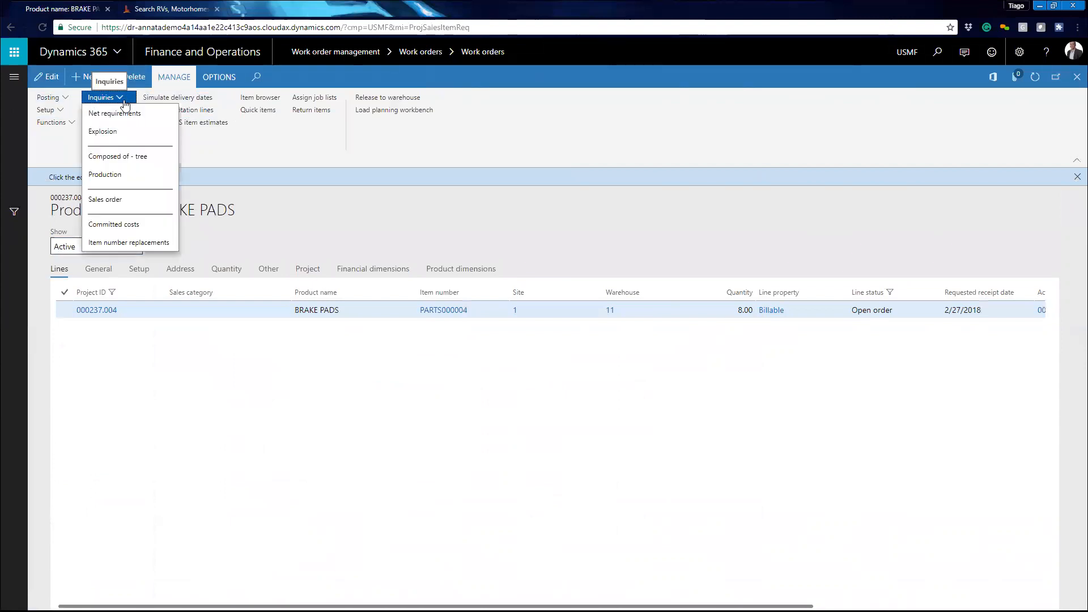
left_click(127, 134)
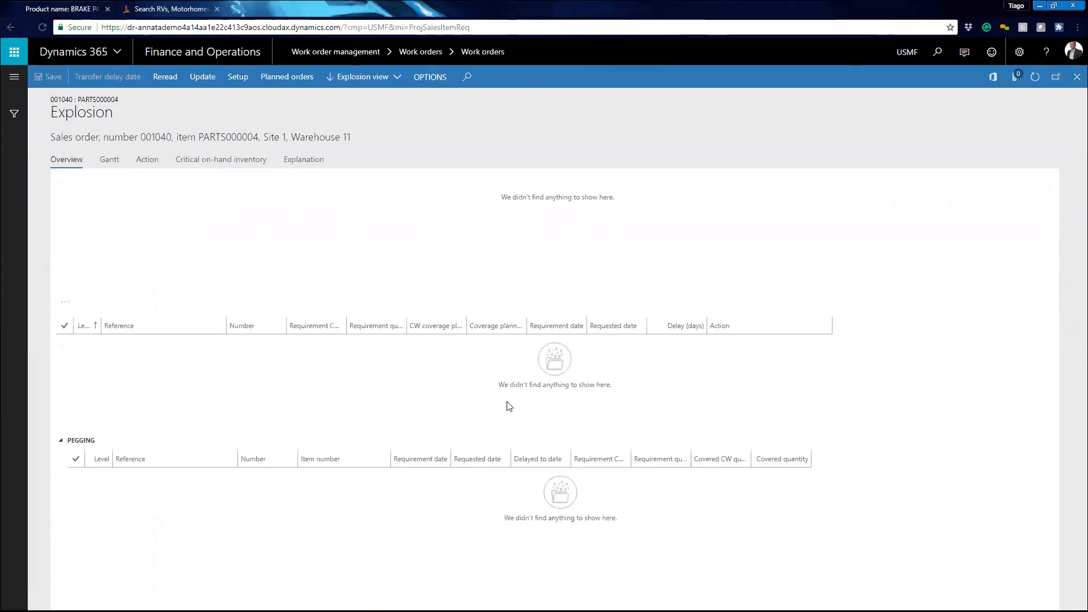
left_click(210, 81)
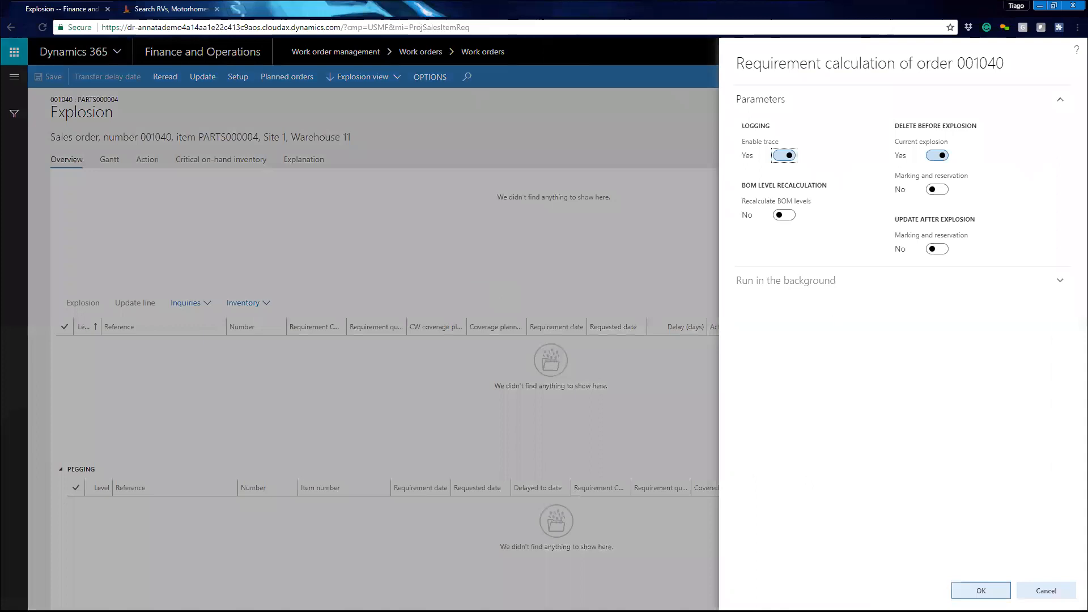
left_click(981, 590)
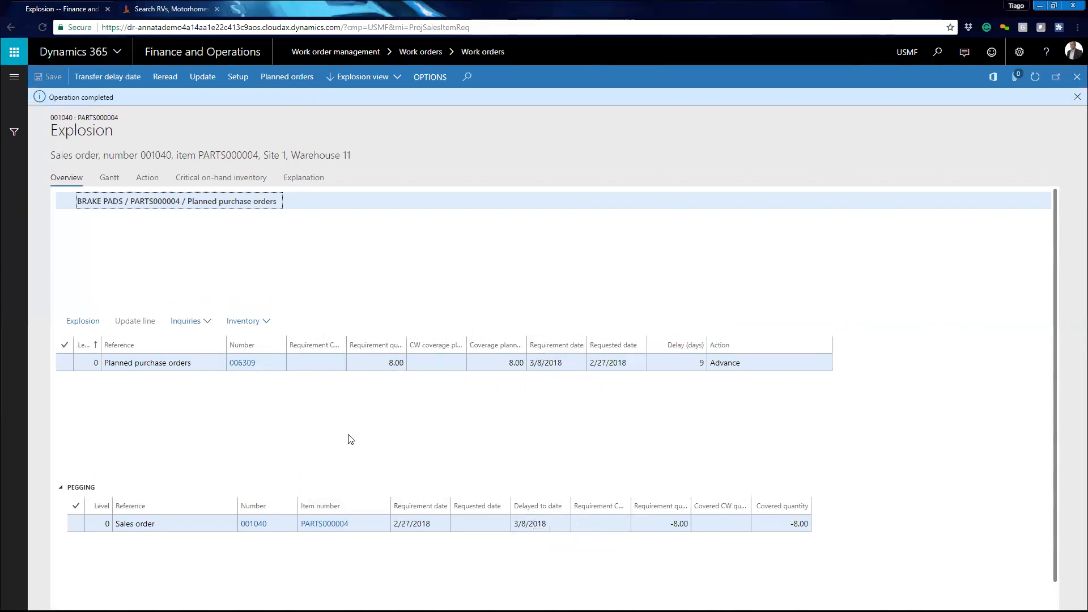
- Open planned purchase order 006309 from the explosion and approve it
left_click(191, 363)
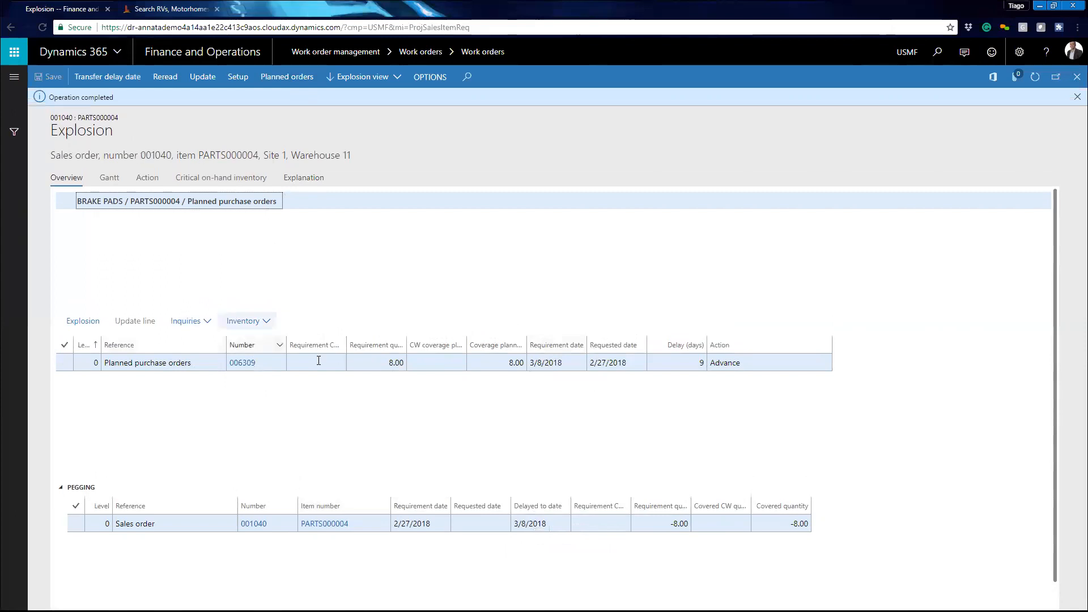
left_click(252, 363)
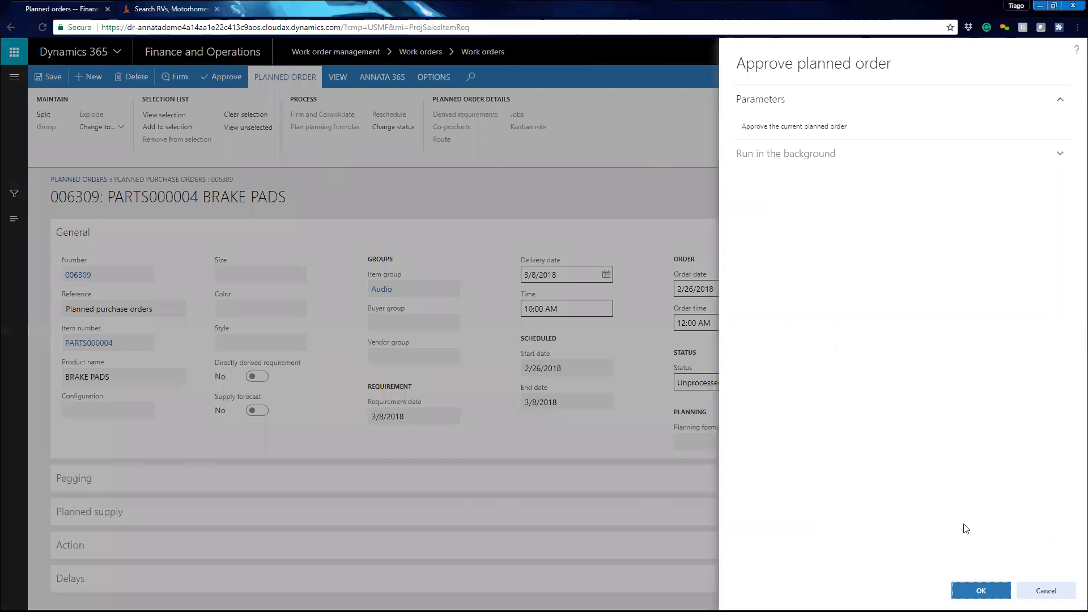
left_click(979, 593)
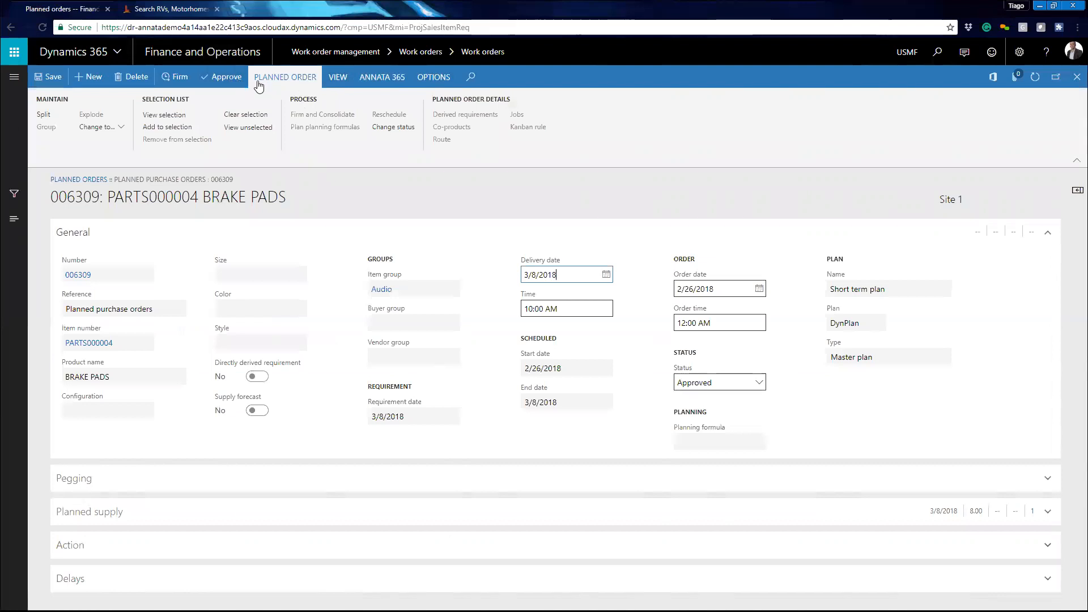
- Firm the approved planned purchase order with Standard update marking
left_click(285, 82)
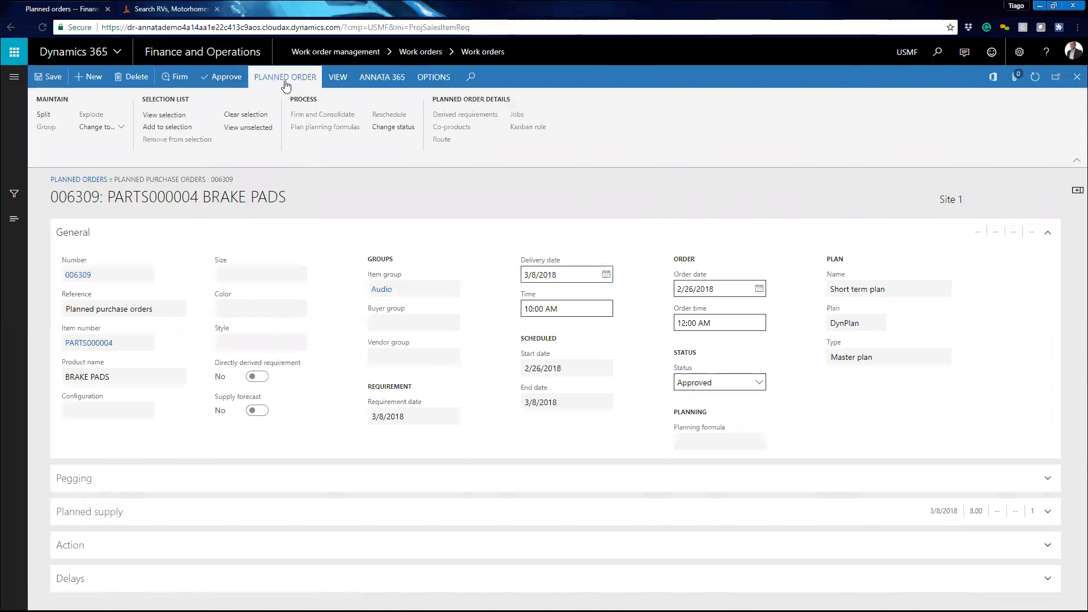
left_click(335, 78)
left_click(181, 77)
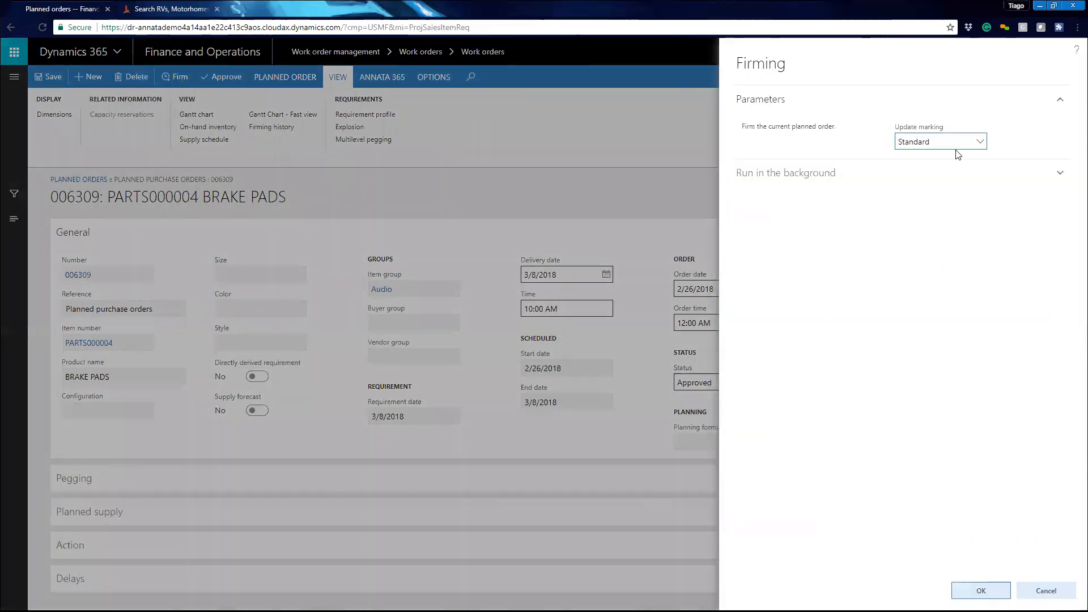
left_click(980, 142)
left_click(980, 142)
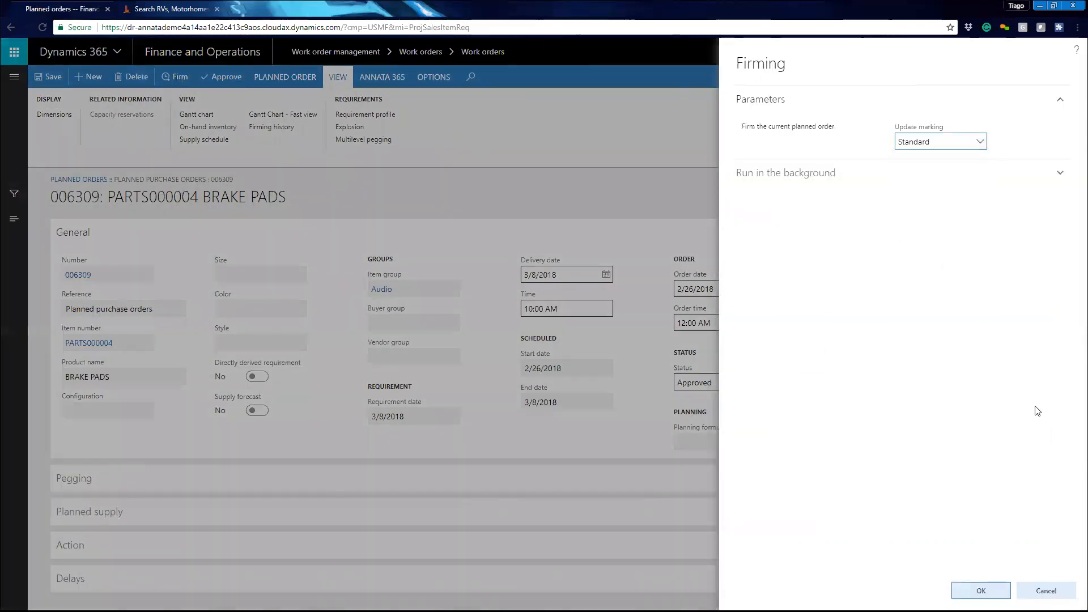
left_click(982, 590)
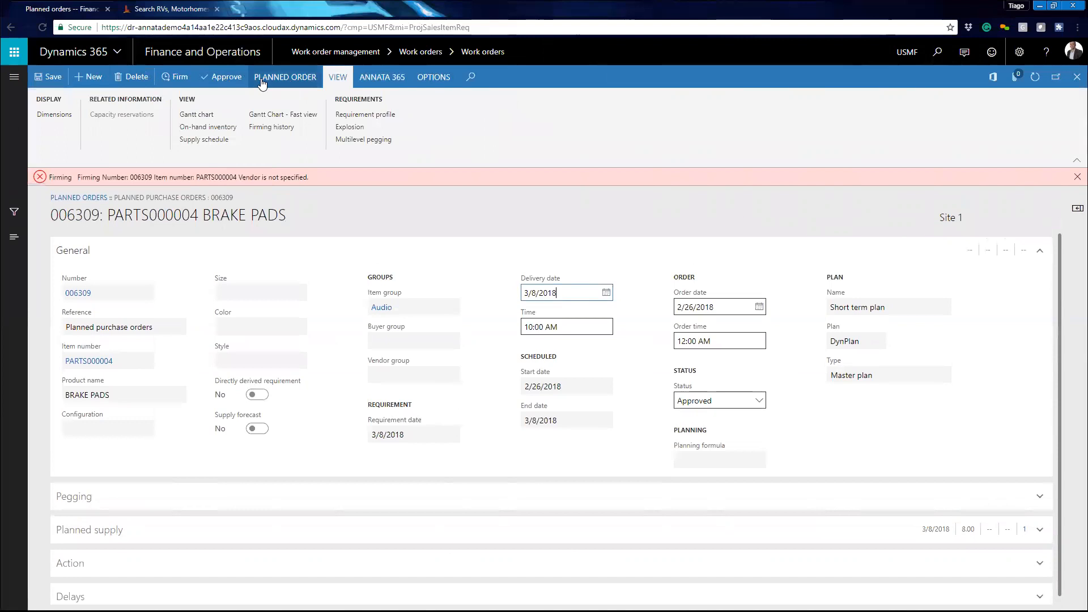
- Close the planned order and rerun the requirement calculation in the explosion
left_click(296, 78)
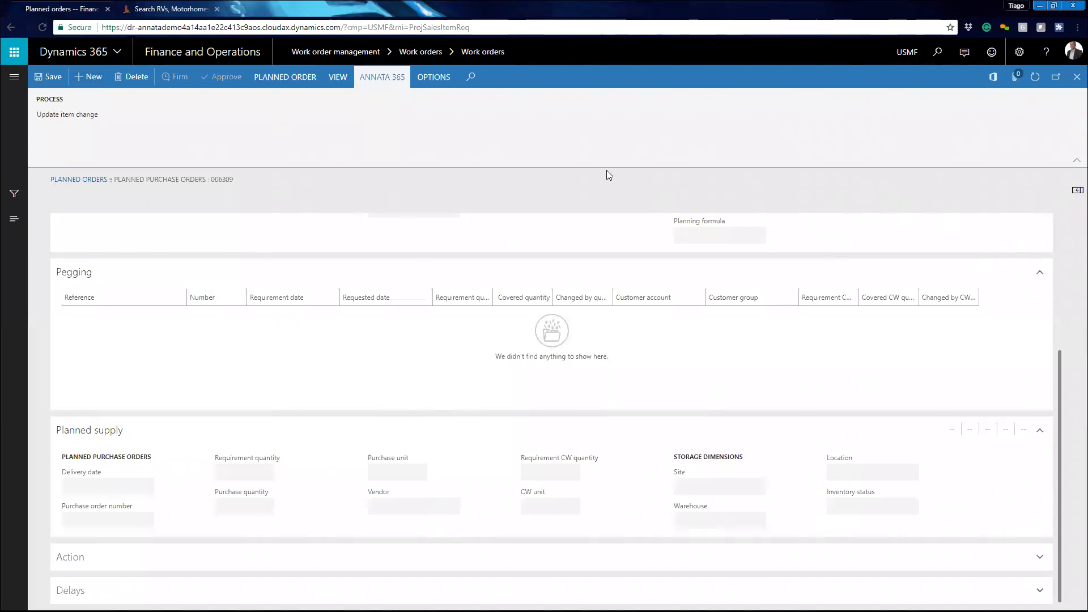
left_click(1075, 82)
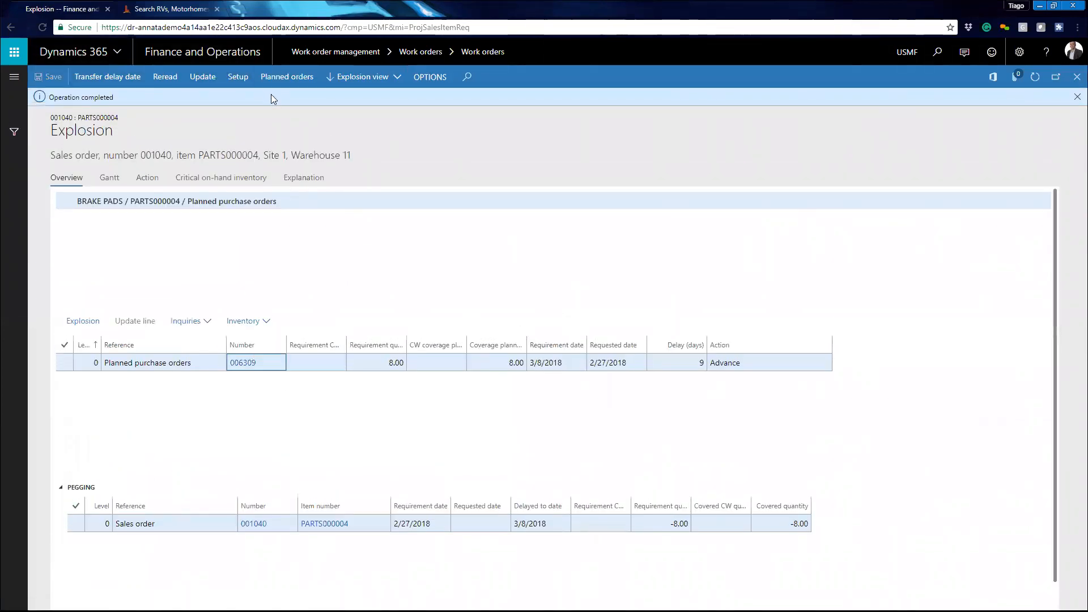
left_click(208, 80)
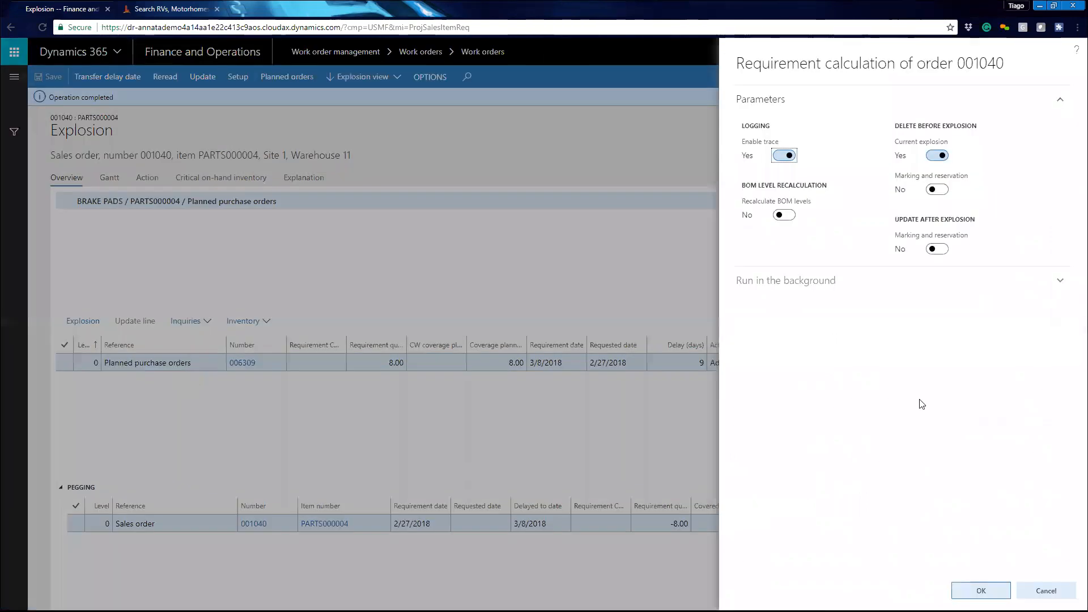
left_click(968, 592)
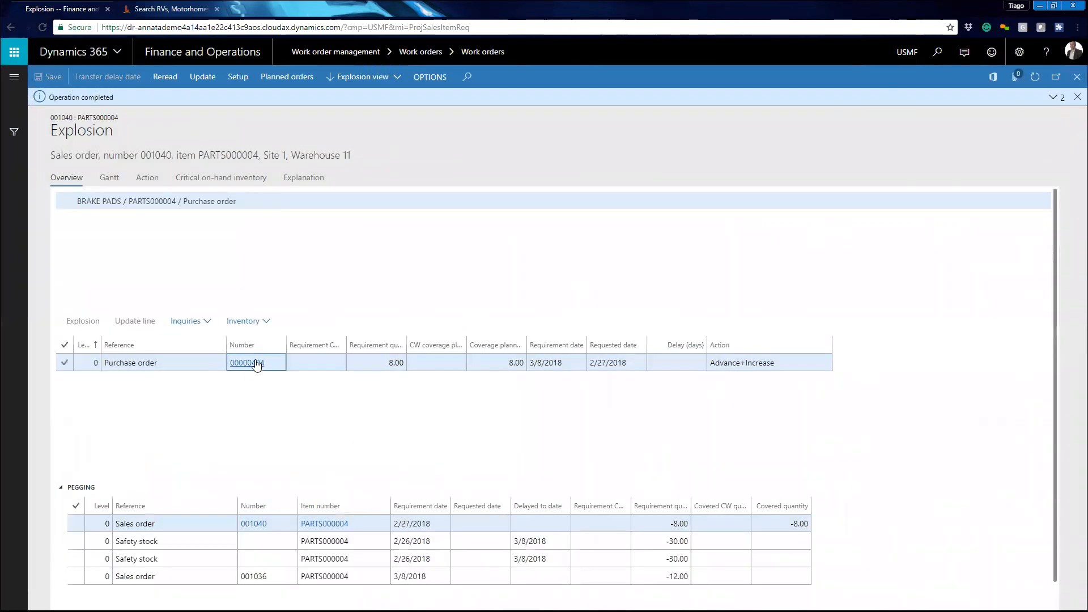
- Open the resulting purchase order and view its workflow history
left_click(247, 363)
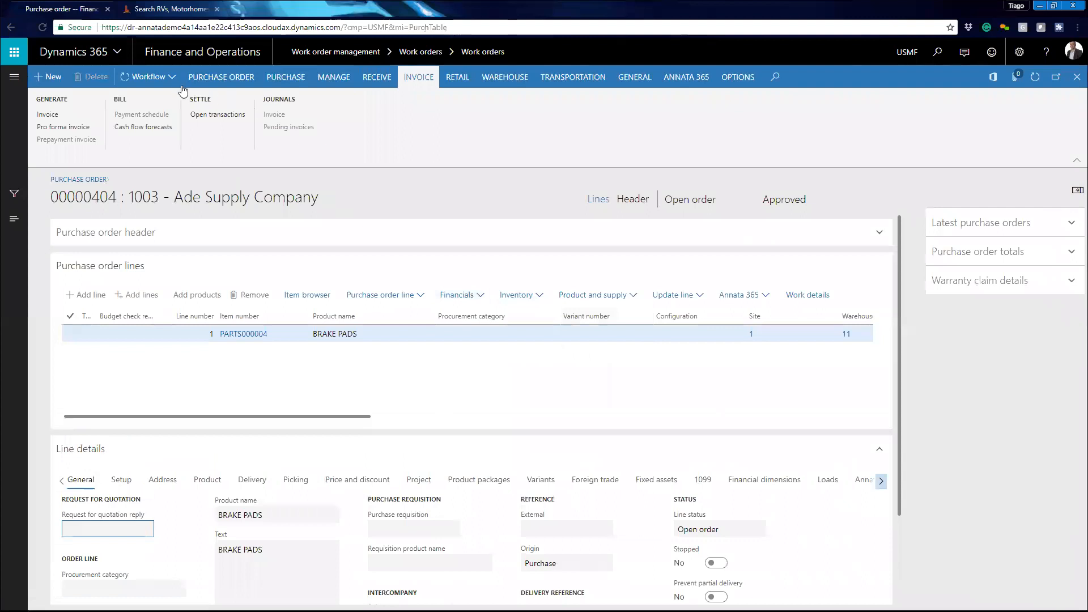
left_click(170, 78)
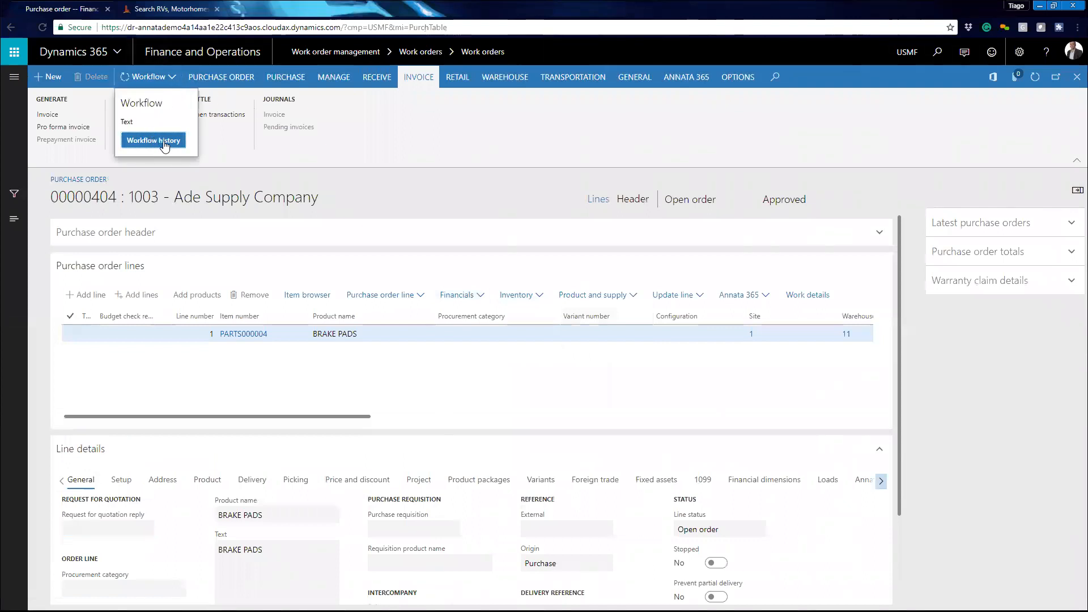
left_click(398, 141)
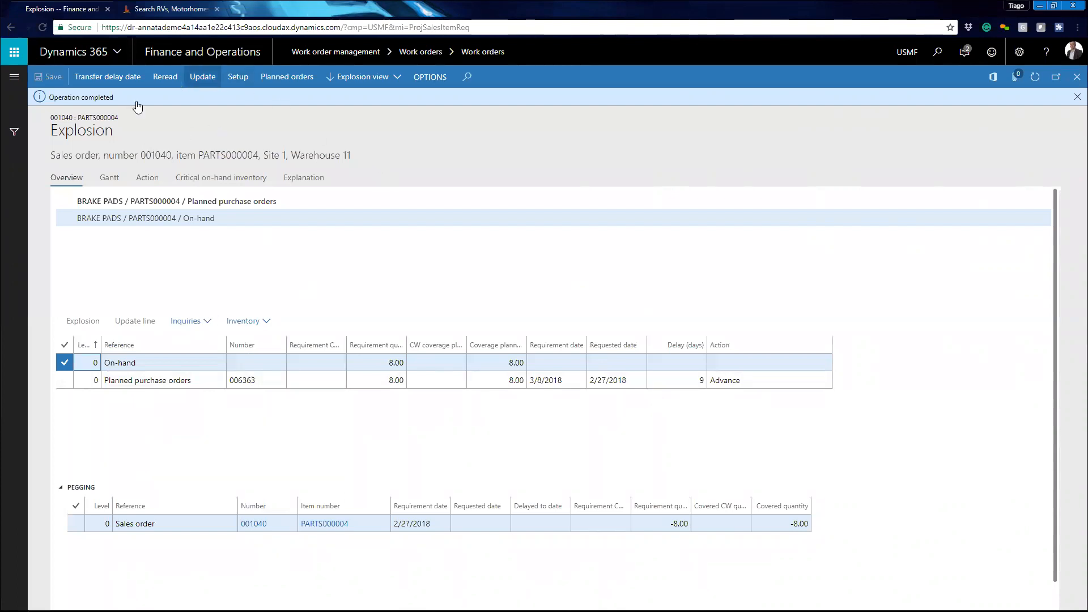
- Close the explosion and post the packing slip for the brake pads requirement without printing
left_click(1077, 96)
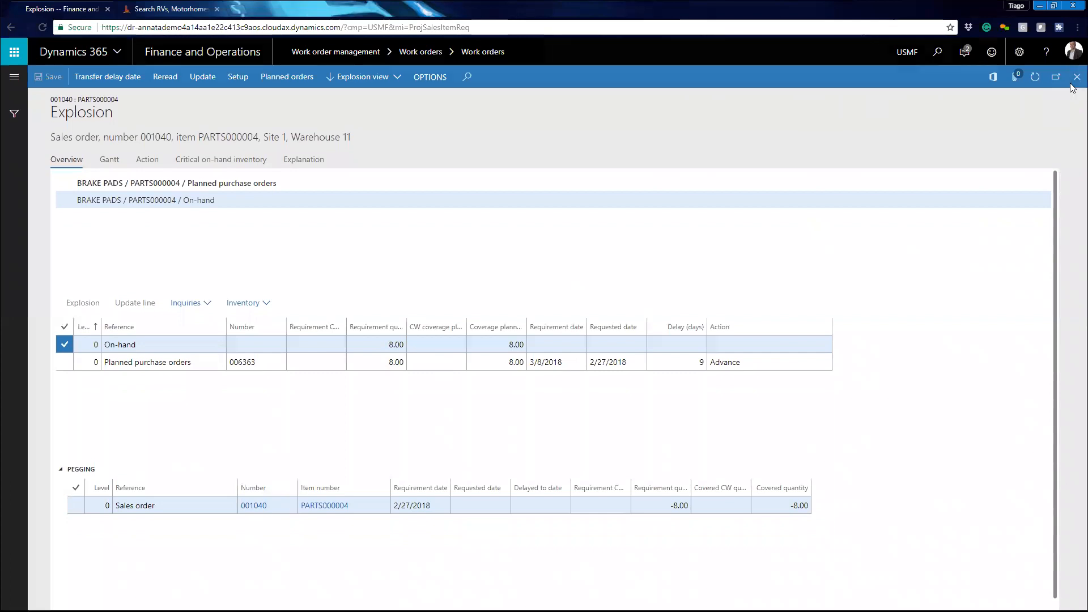
left_click(1074, 85)
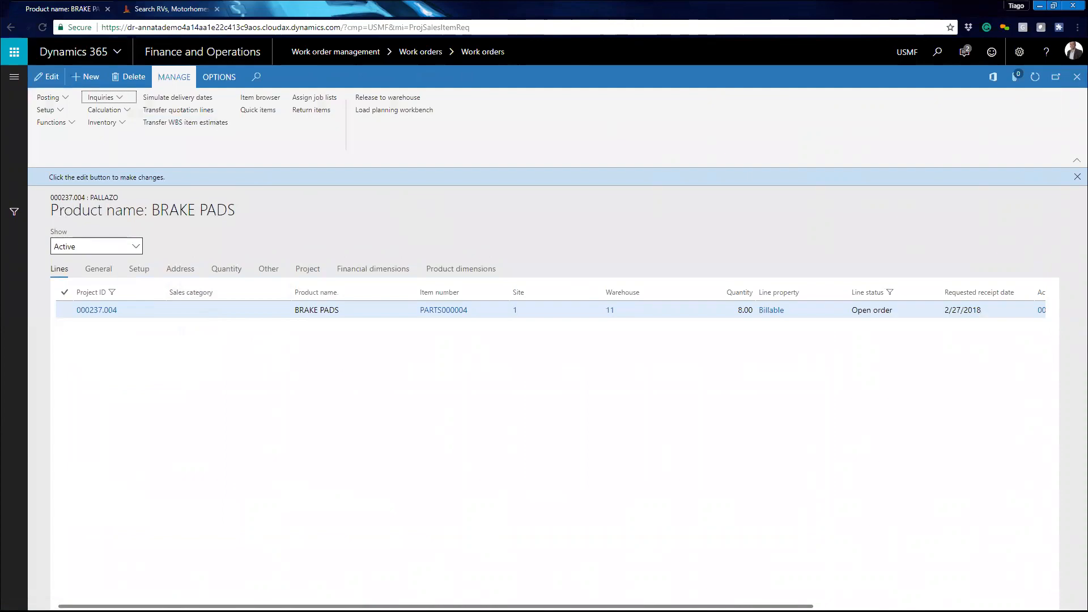
left_click(71, 96)
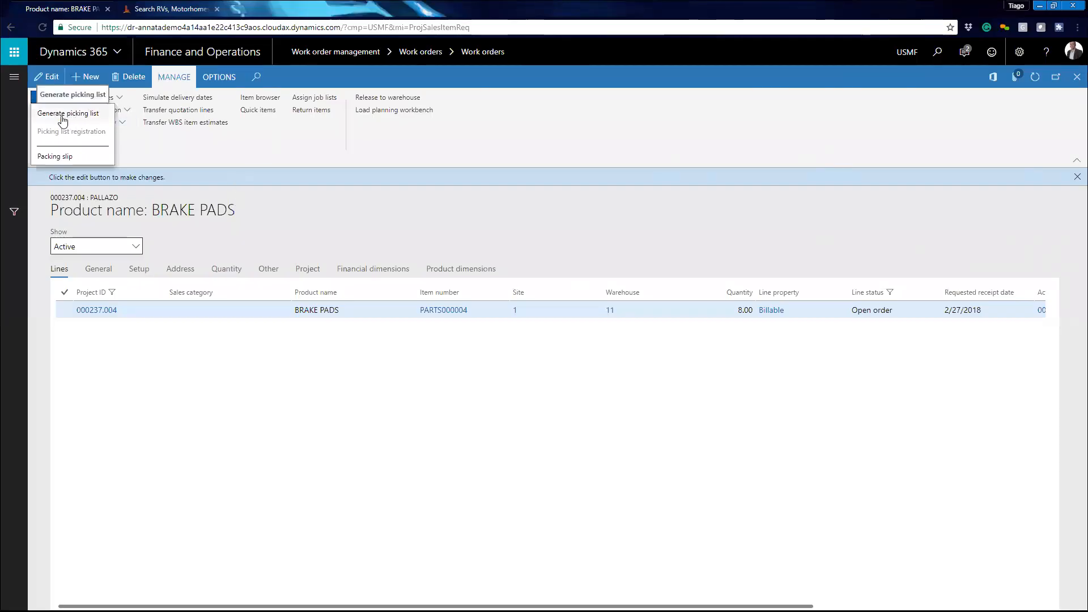
left_click(59, 156)
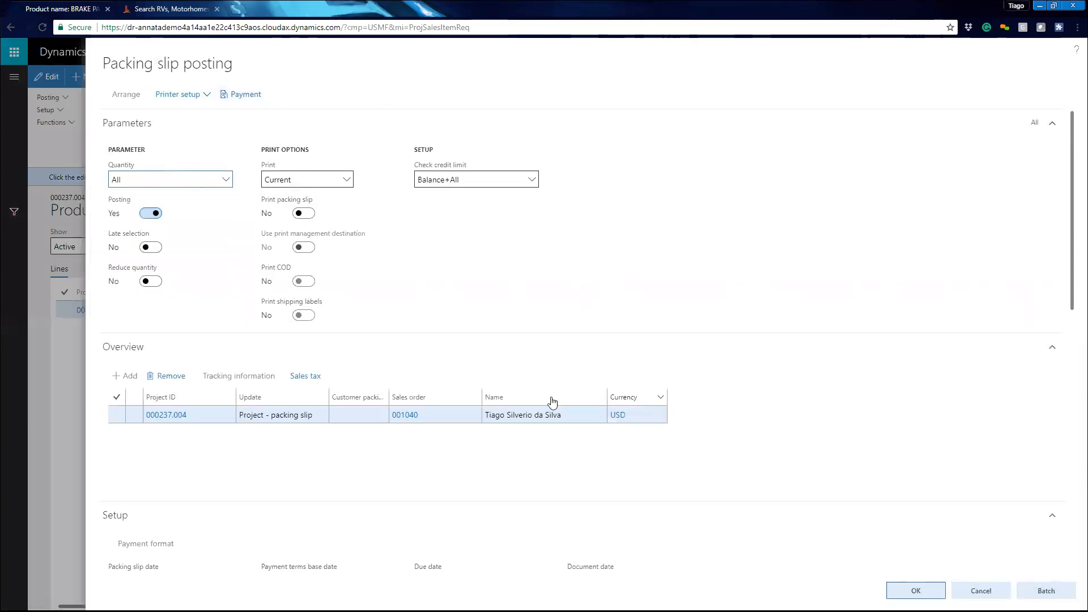
scroll(391, 464, "down", 5)
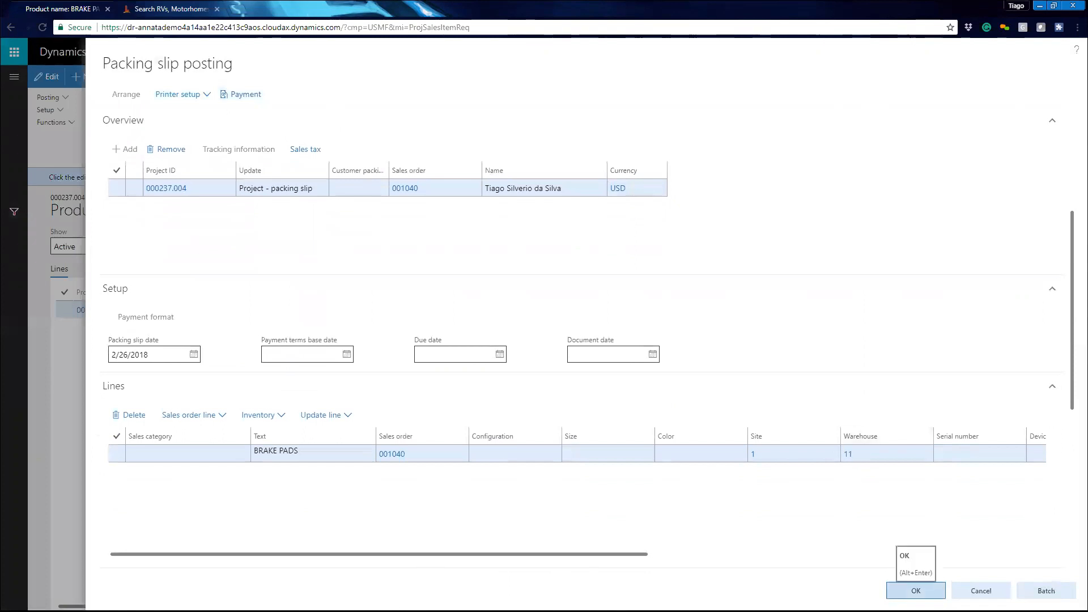
left_click(916, 591)
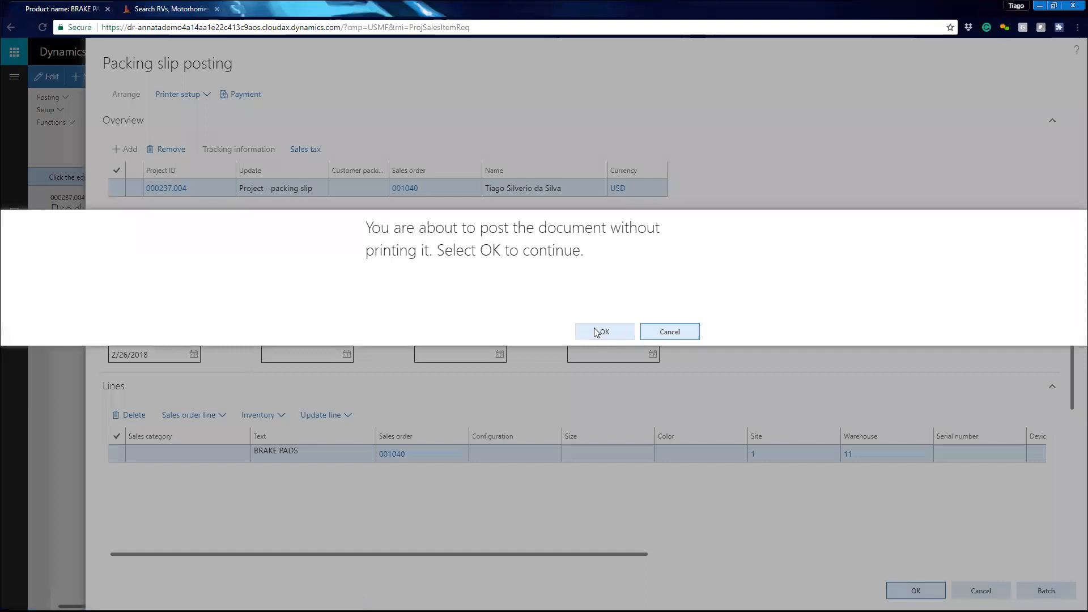
left_click(597, 332)
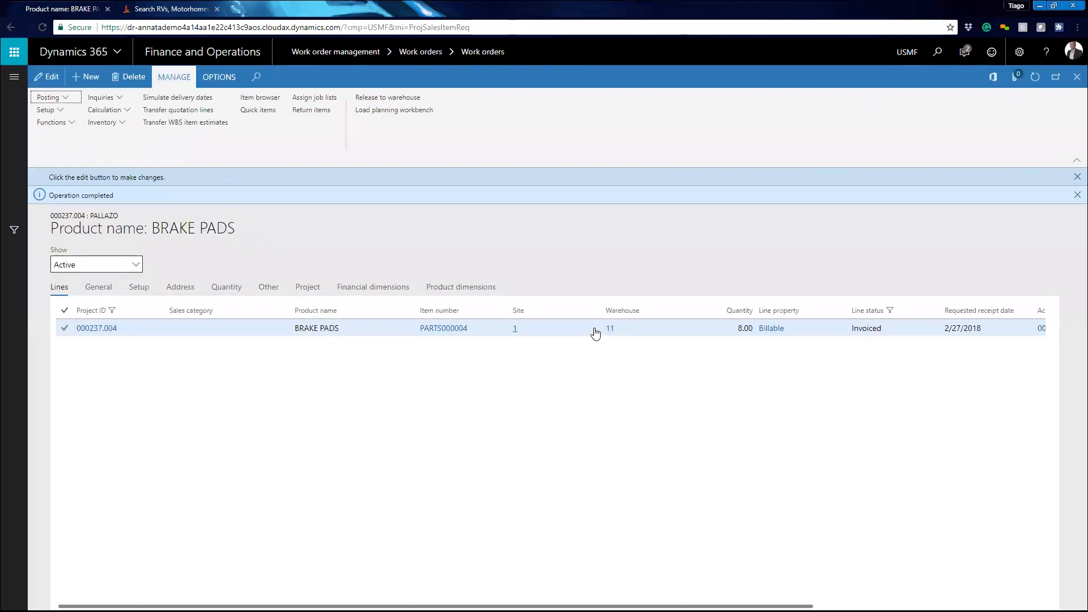
- Close the item requirements and dismiss the notification messages on the work order
mouse_move(595, 334)
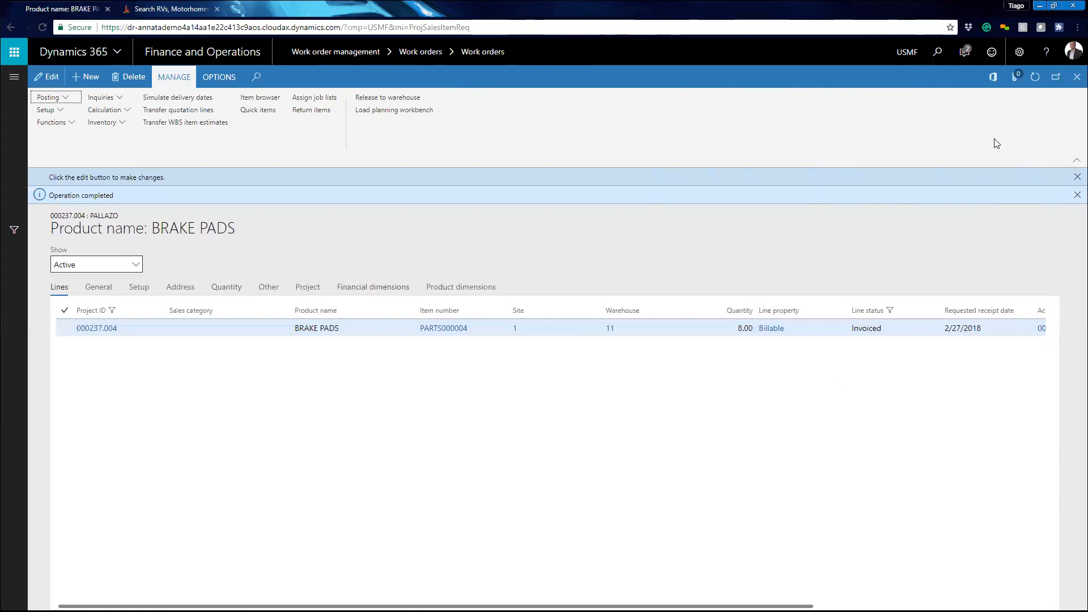
left_click(1077, 76)
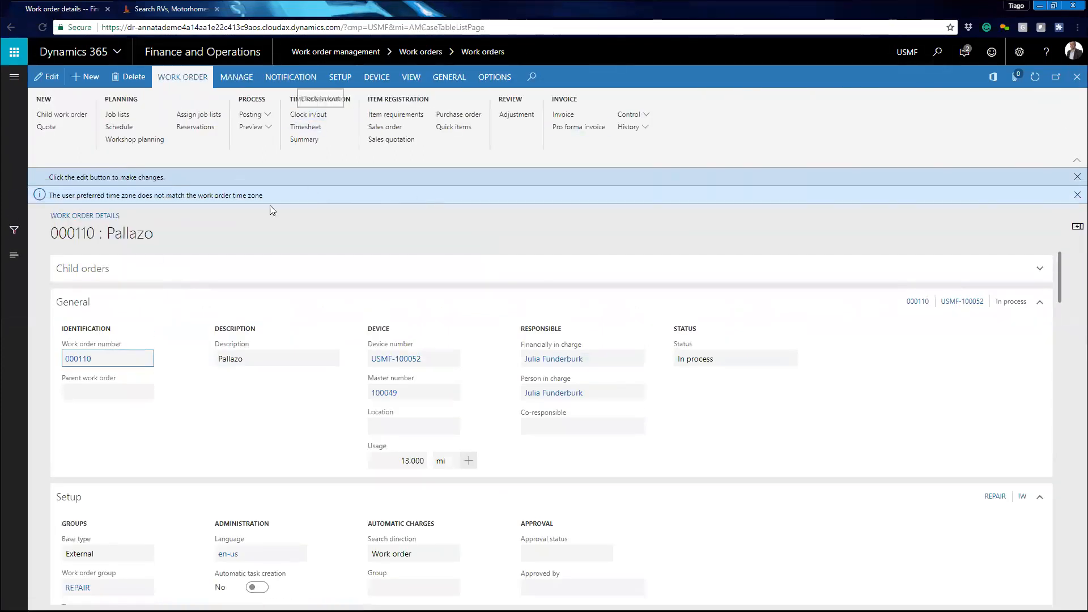
left_click(1077, 194)
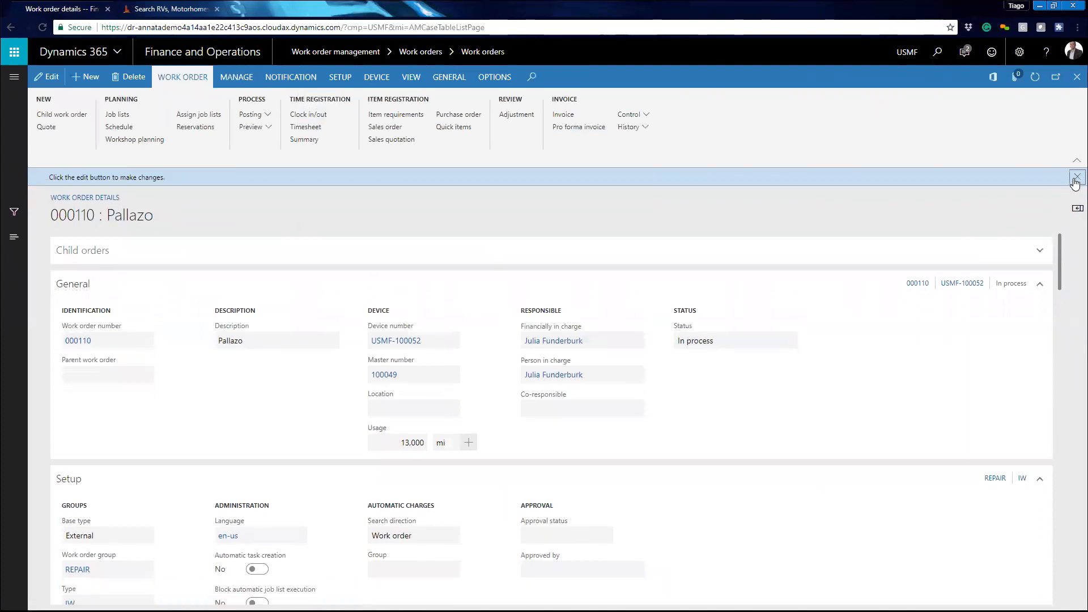
left_click(1077, 177)
- Open Clock in/out for the work order and pick the responsible technician as the resource
left_click(306, 115)
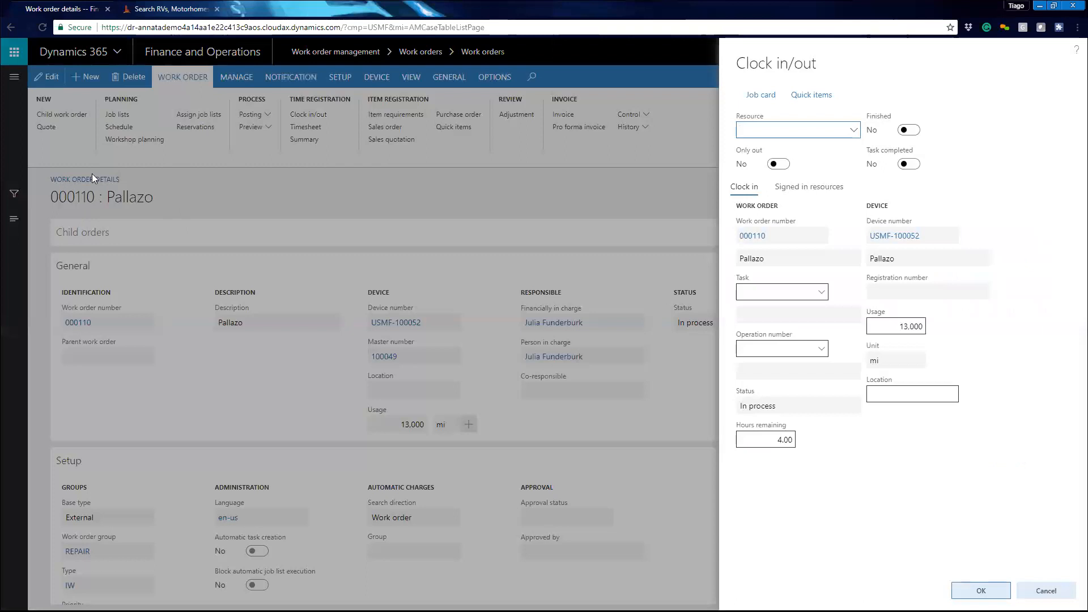
left_click(838, 132)
scroll(819, 255, "down", 5)
left_click(798, 136)
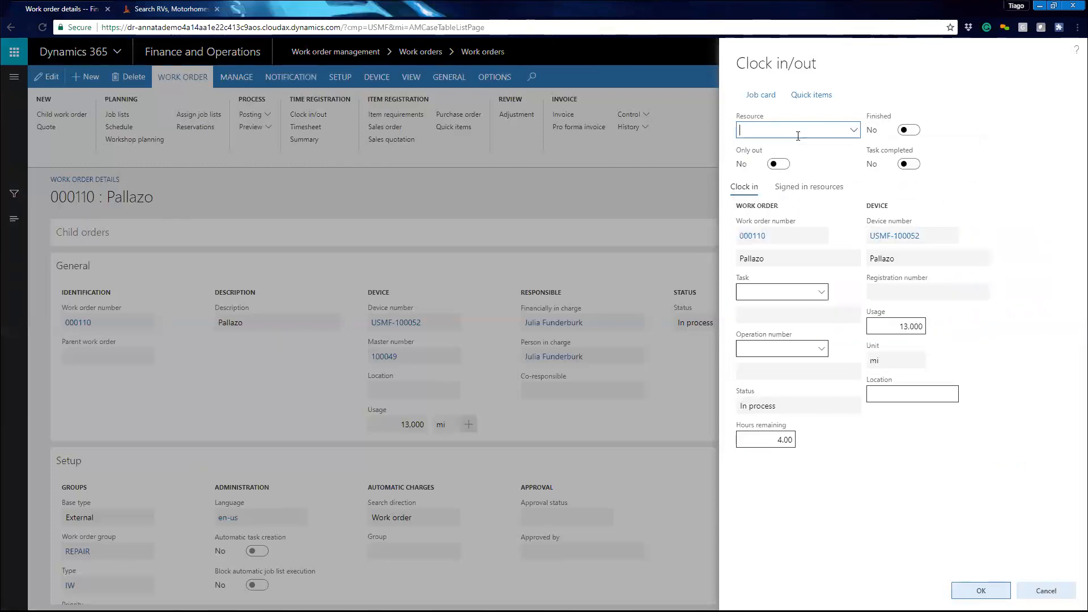
type("julia")
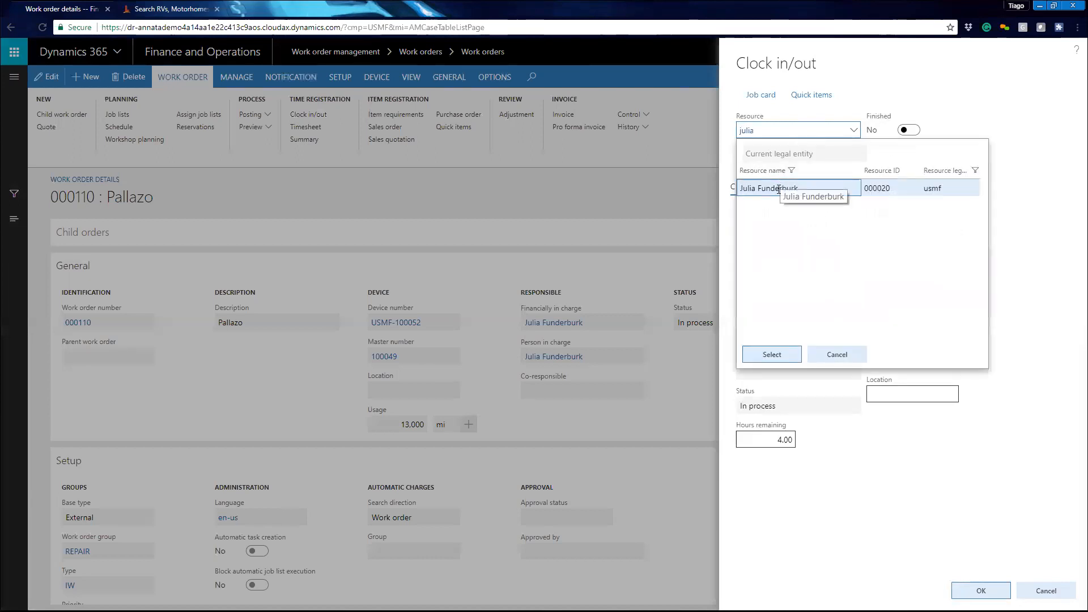
left_click(772, 354)
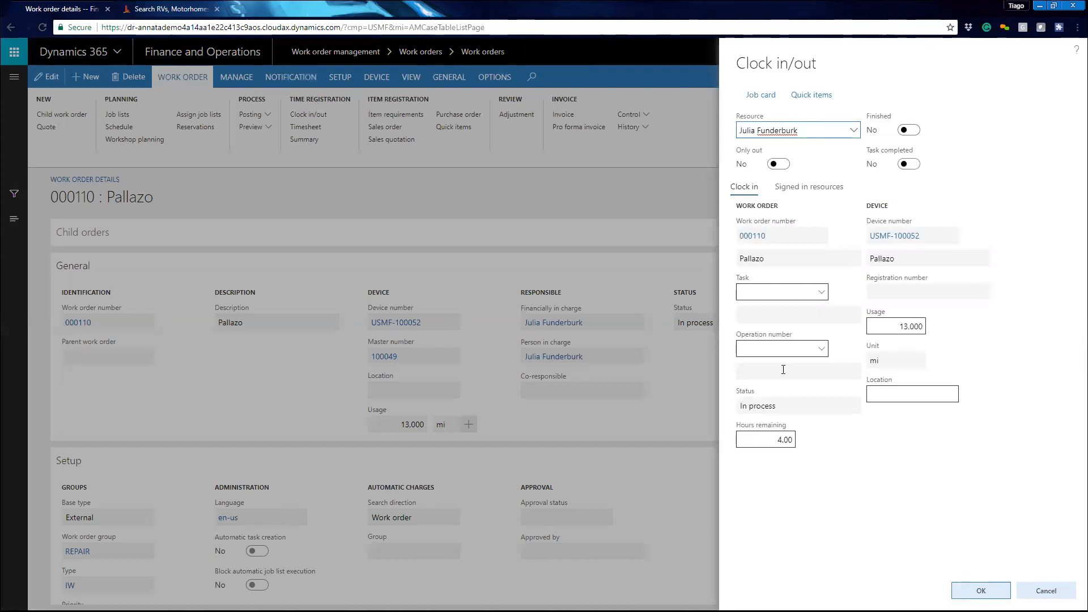
- Set the task to USMF-100068 and the operation to REP01 (REPLACE BREAKS), then clock the technician in
left_click(821, 293)
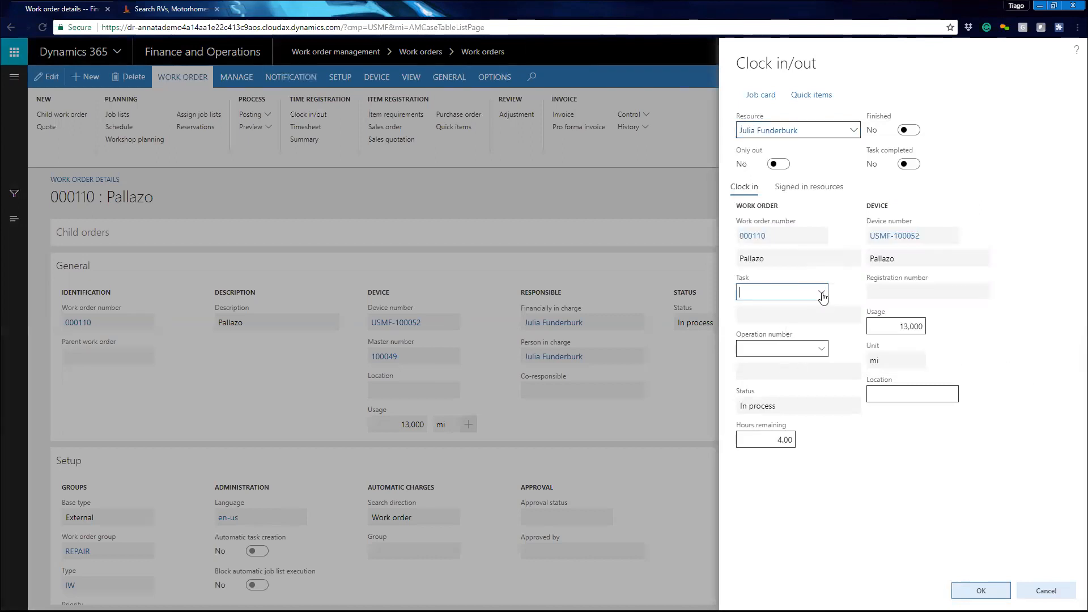
left_click(775, 328)
left_click(822, 349)
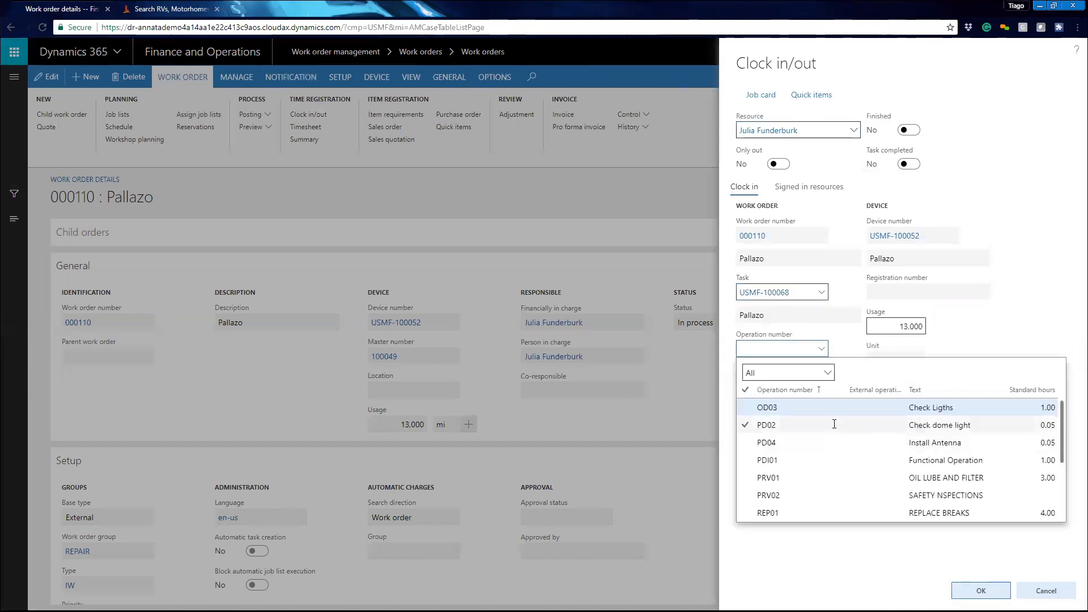
scroll(835, 428, "down", 2)
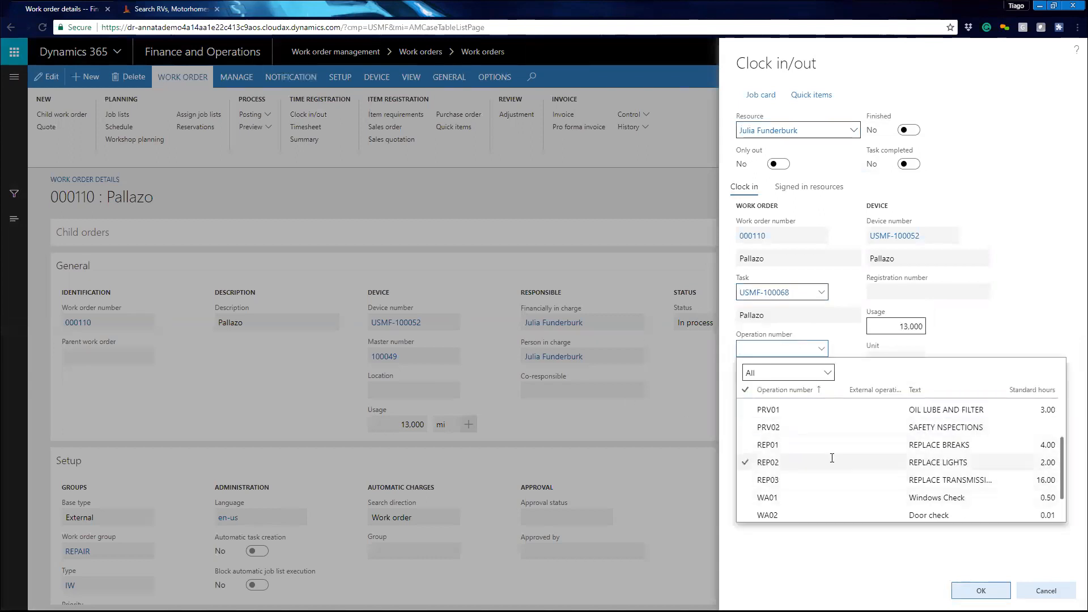
left_click(807, 445)
left_click(898, 396)
left_click(754, 440)
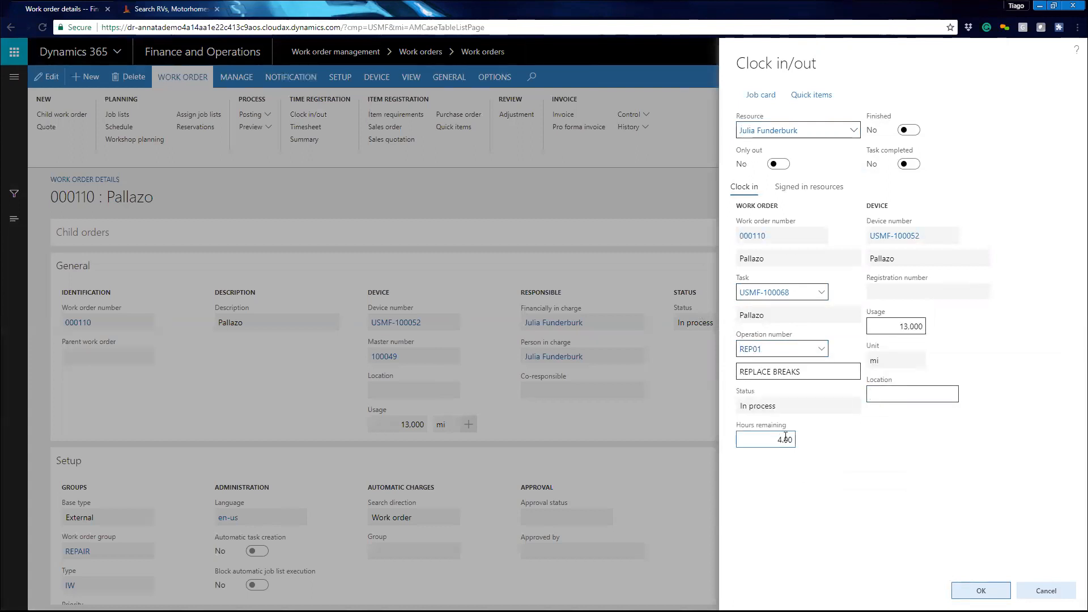
left_click(970, 591)
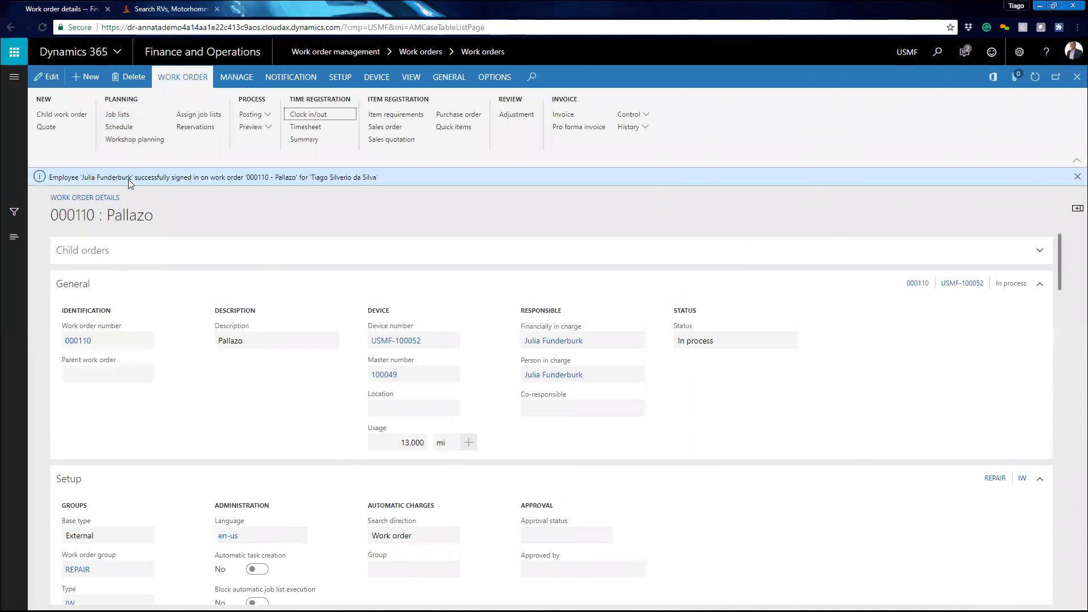
- Duplicate the browser tab and open Work order progress under Work order management in the copy
right_click(66, 9)
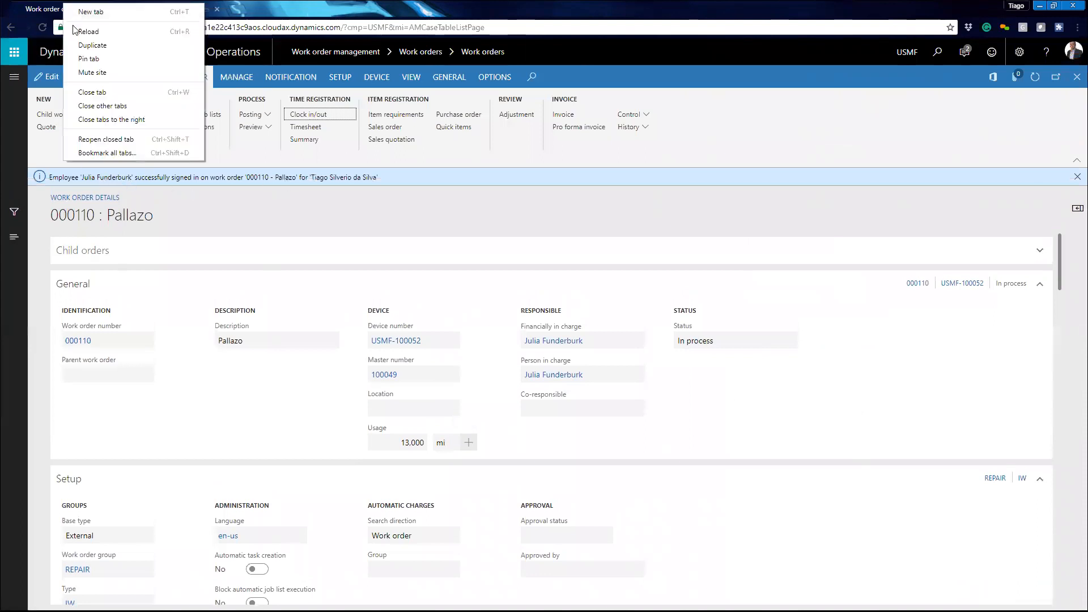
left_click(91, 46)
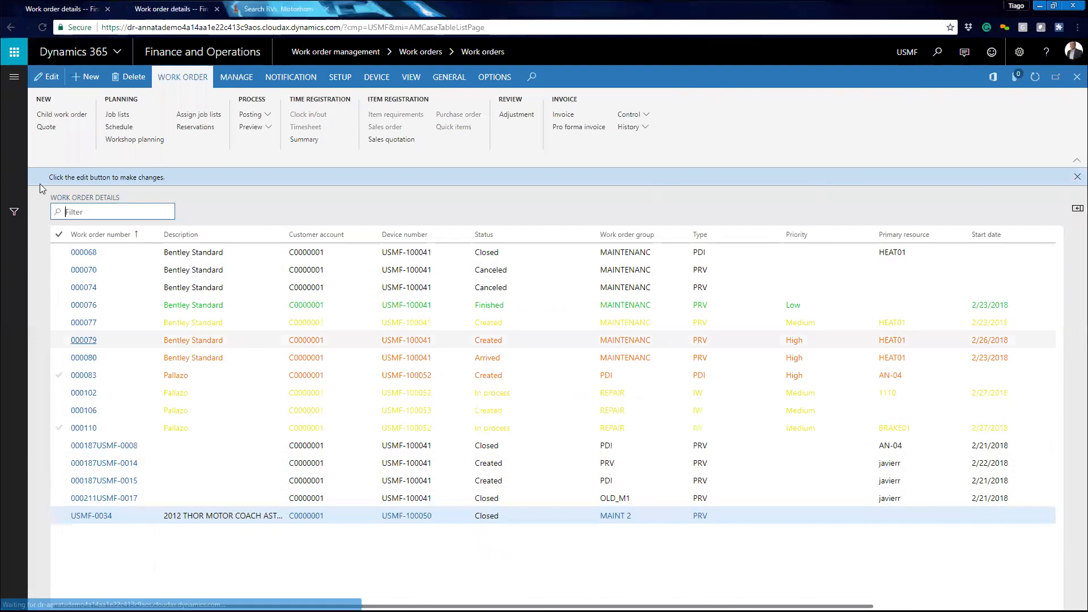
left_click(15, 83)
scroll(80, 511, "down", 3)
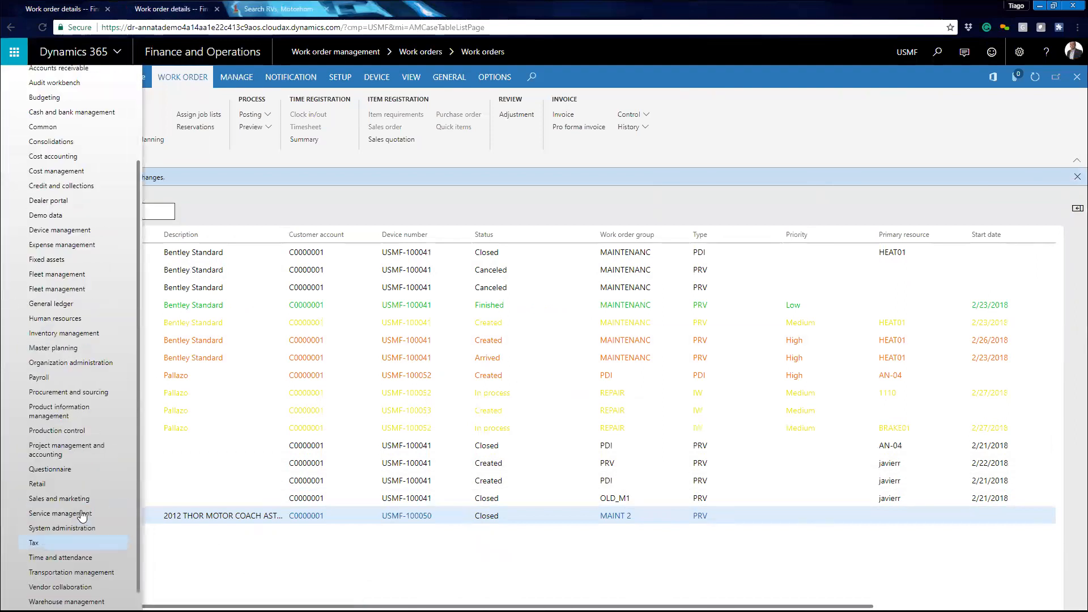
left_click(67, 592)
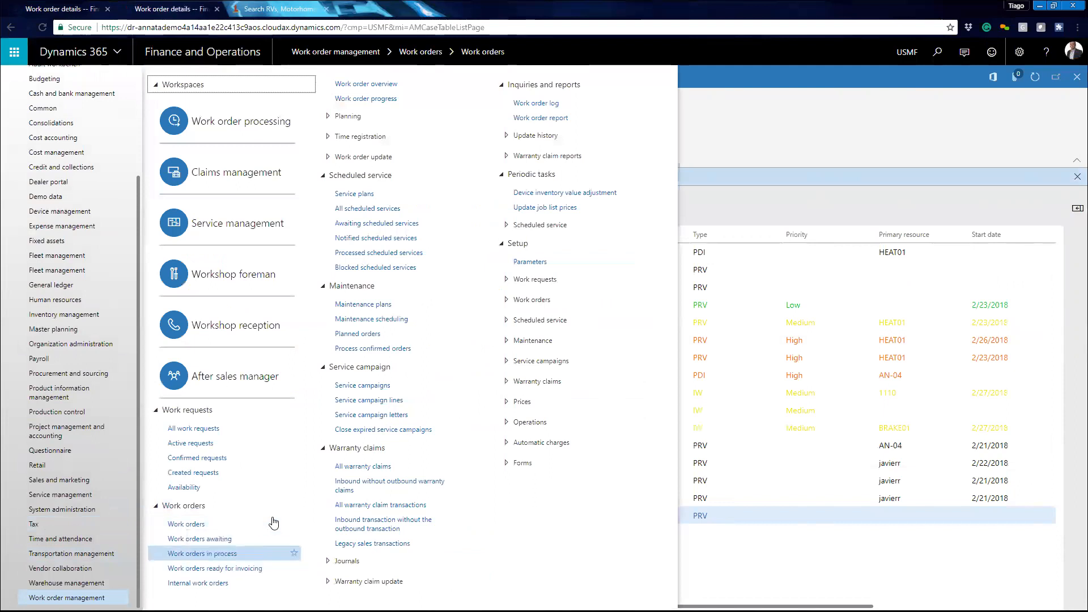
left_click(390, 99)
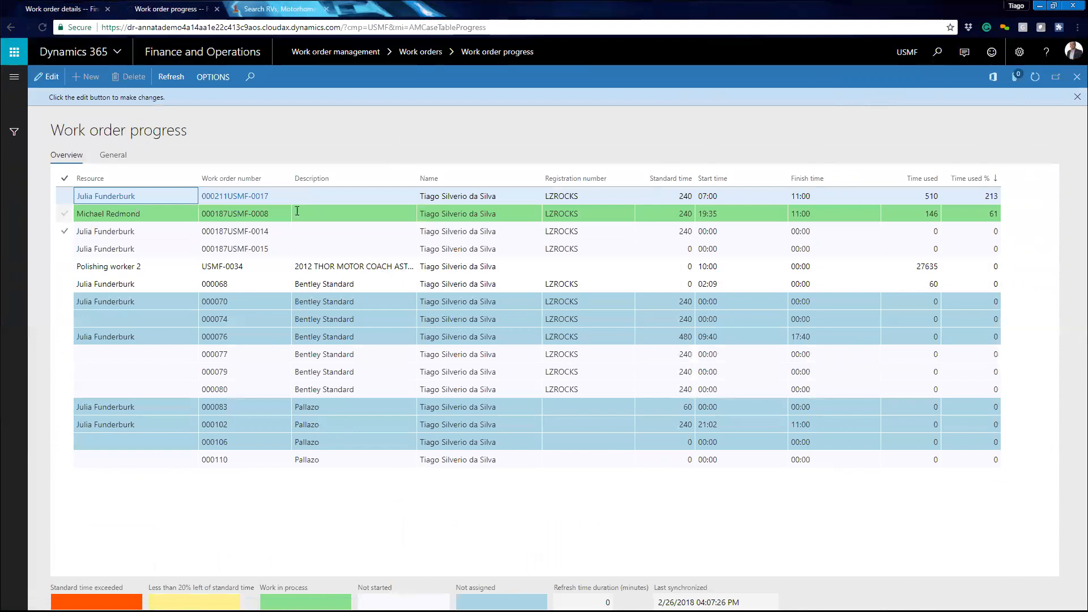
- Locate work order 000110 in the progress overview and compare it with the work order form in the other tab
left_click(258, 457)
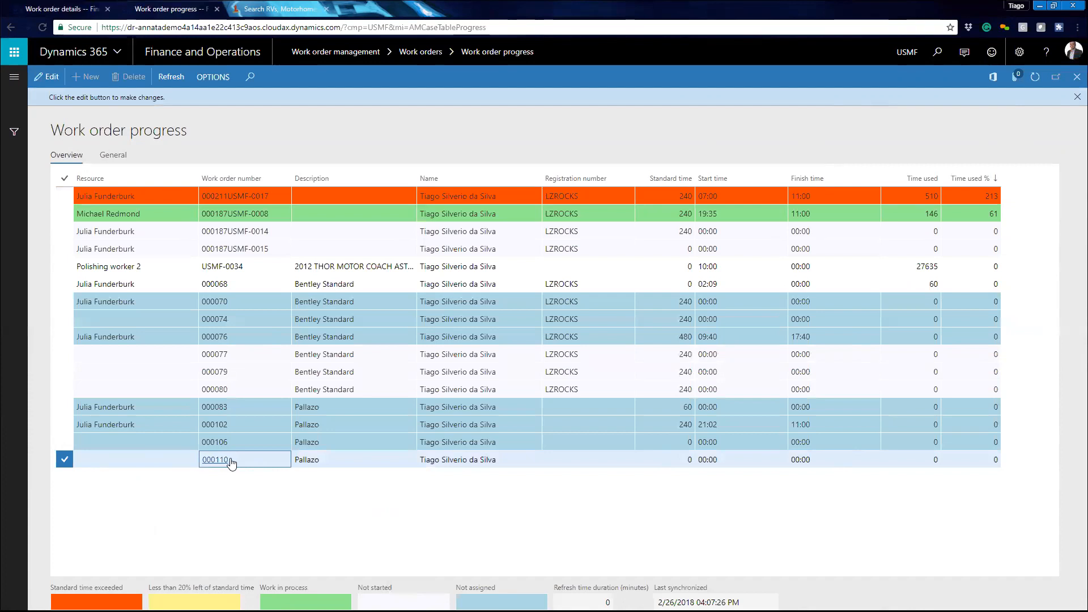
left_click(230, 462)
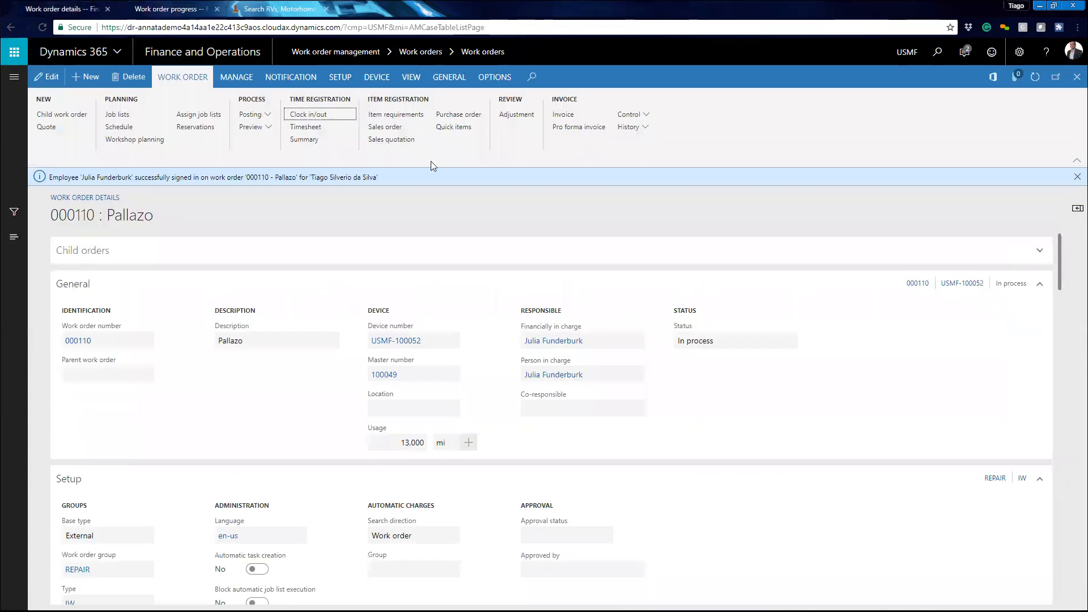
left_click(253, 115)
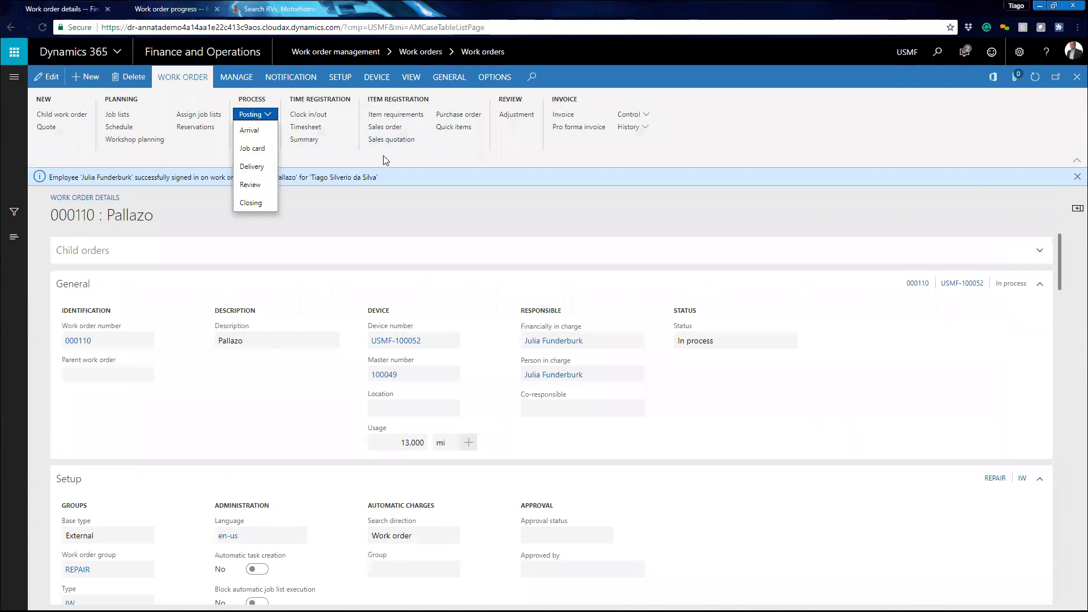
left_click(175, 9)
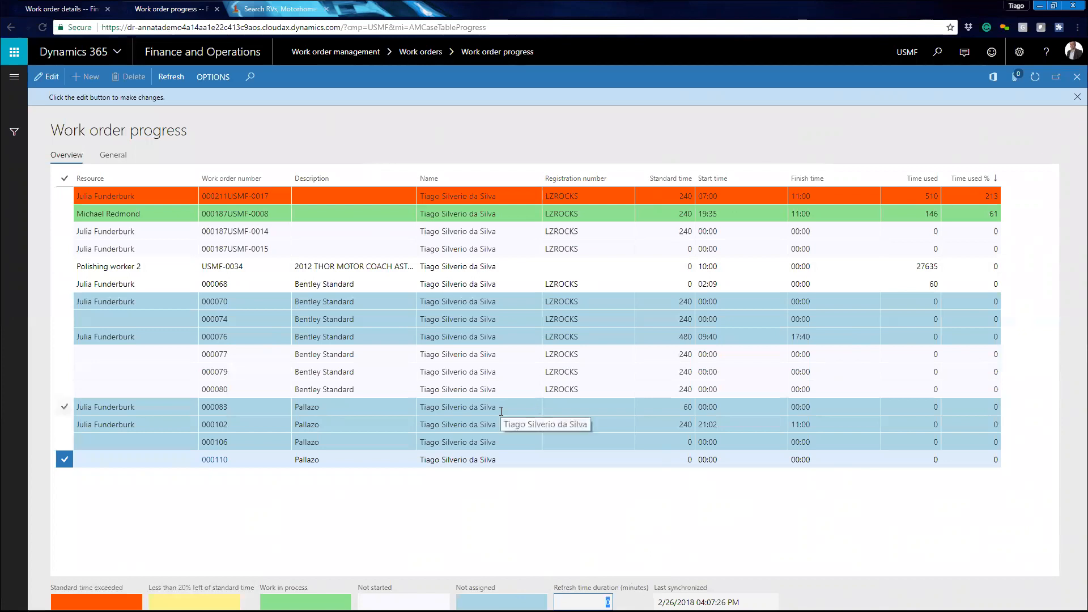
left_click(49, 10)
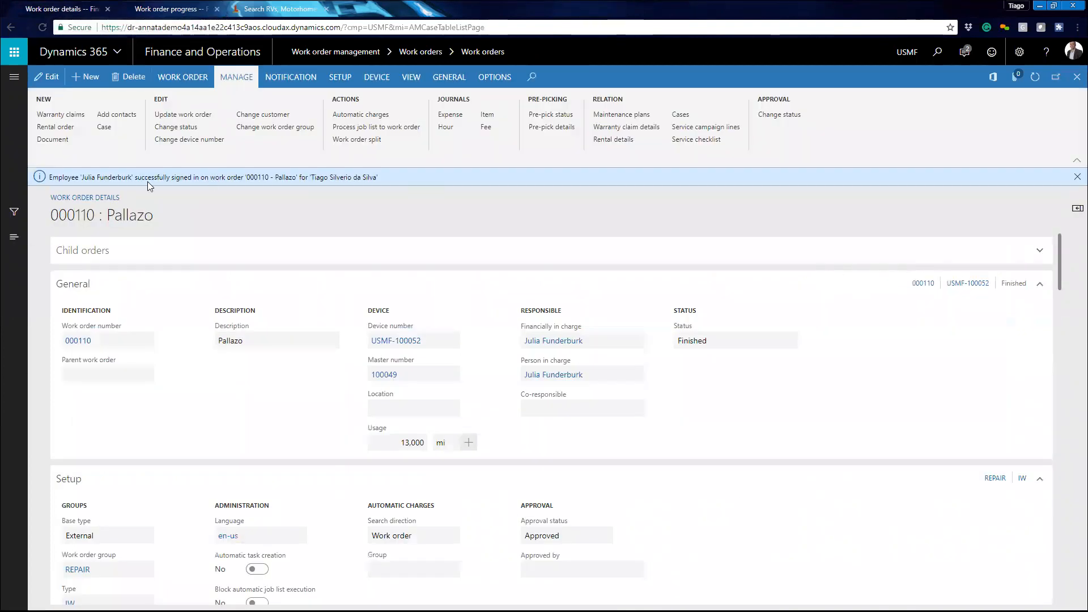
- Clock the technician out of the work order with Only out, Finished and Task completed switched on
left_click(205, 79)
left_click(326, 115)
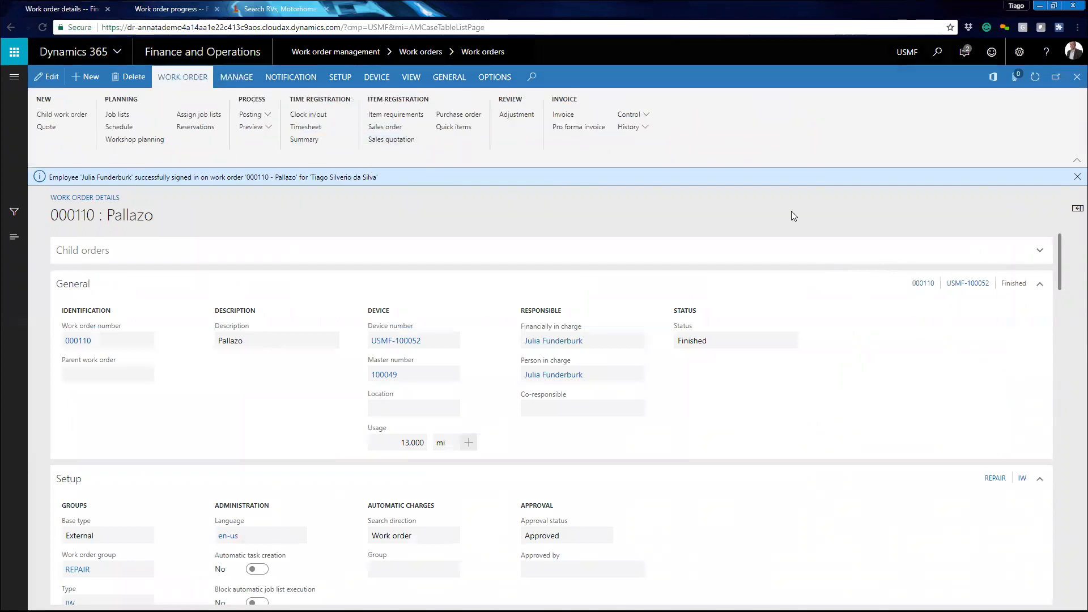
left_click(853, 130)
left_click(854, 130)
left_click(778, 164)
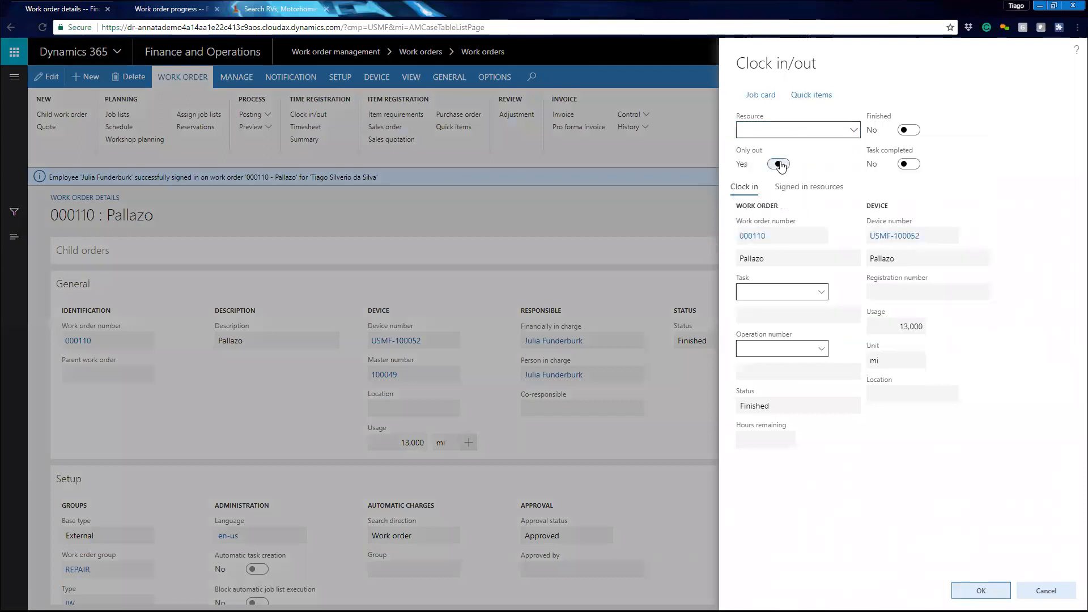
left_click(855, 132)
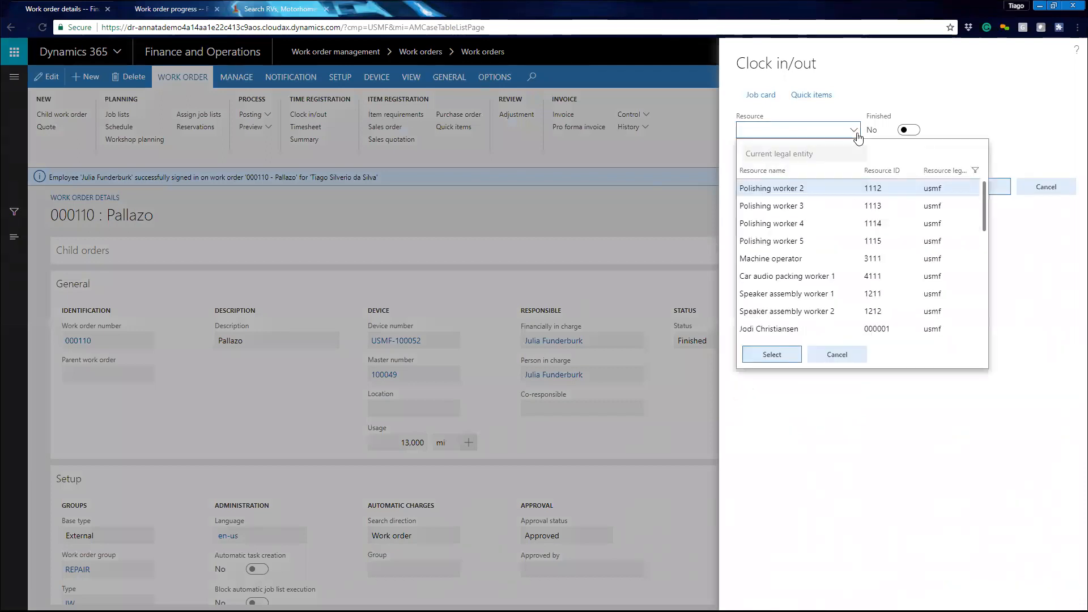
left_click(820, 133)
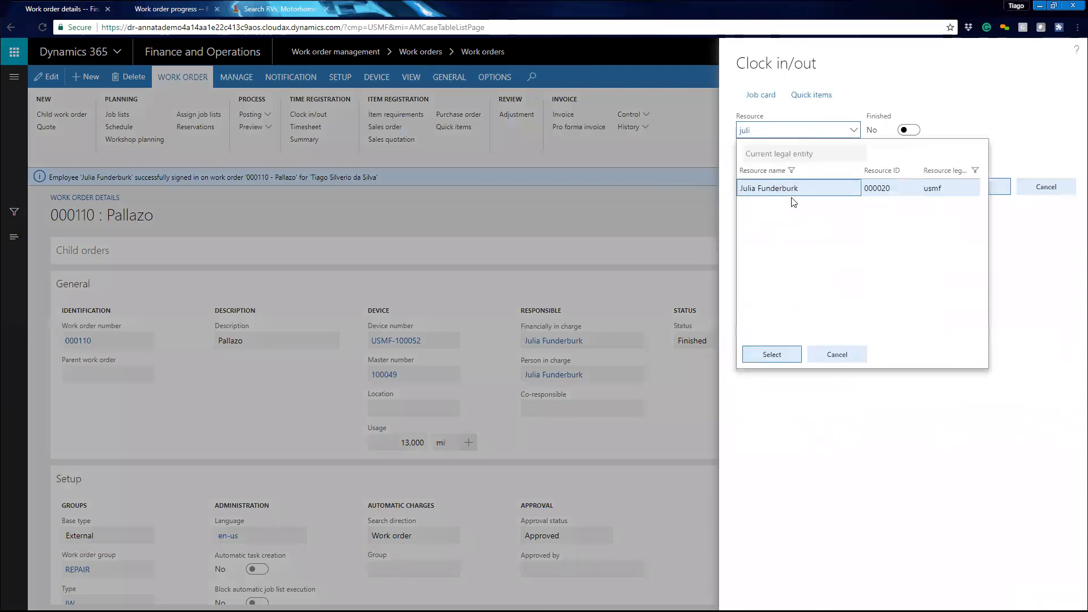
left_click(775, 359)
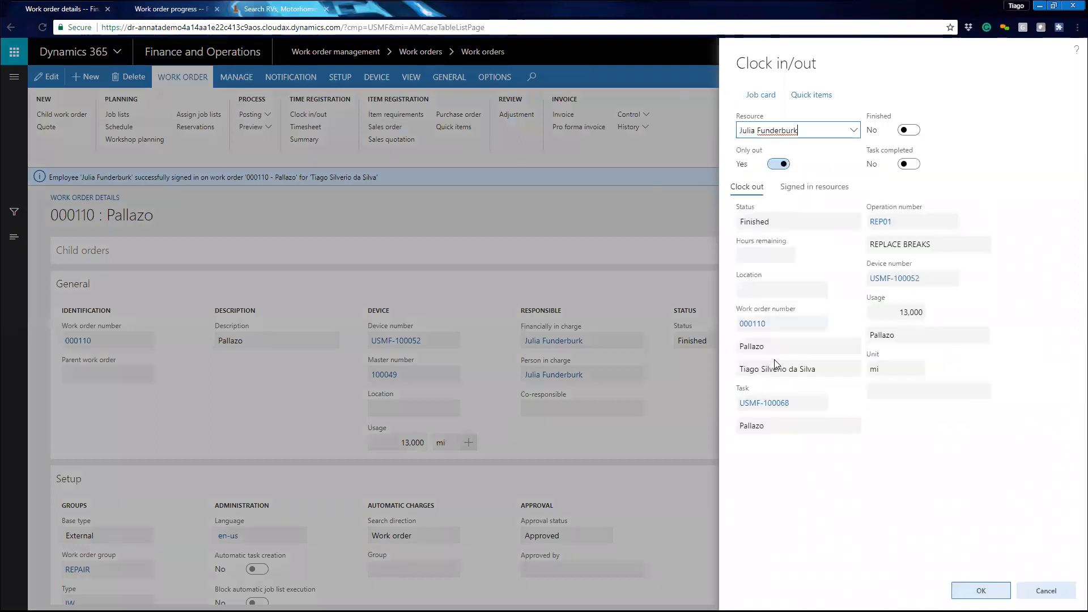
left_click(909, 129)
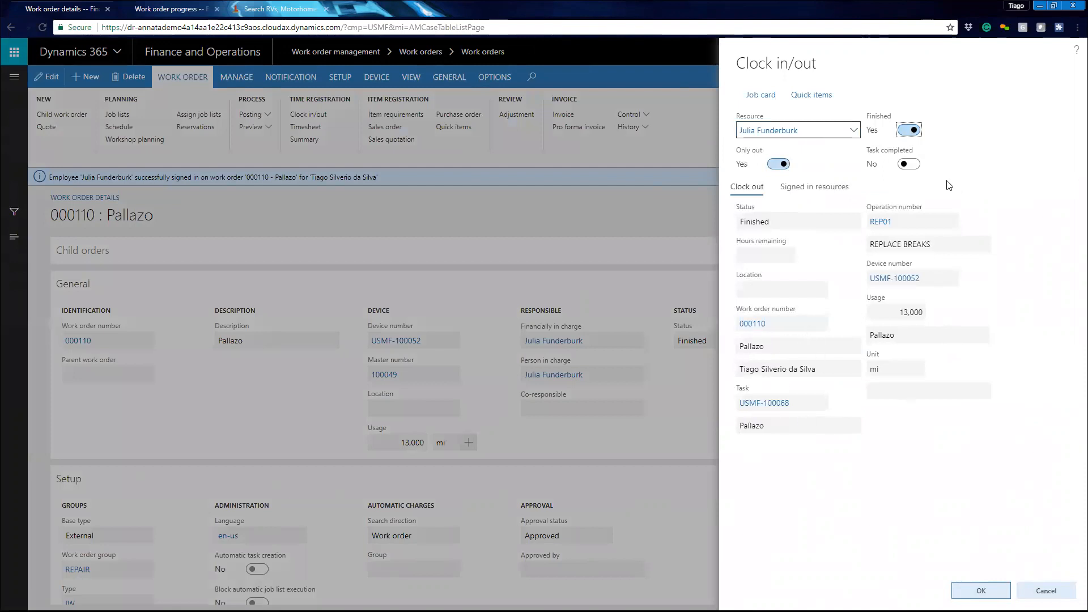
left_click(917, 165)
left_click(983, 590)
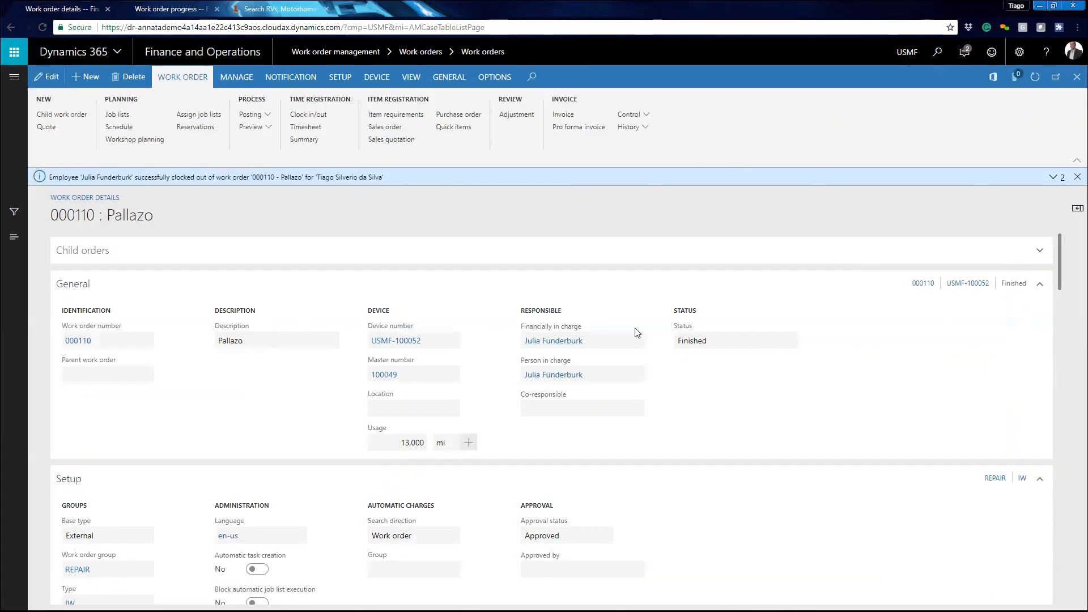
- Refresh the work order progress overview and review the times for work order 000110
left_click(170, 9)
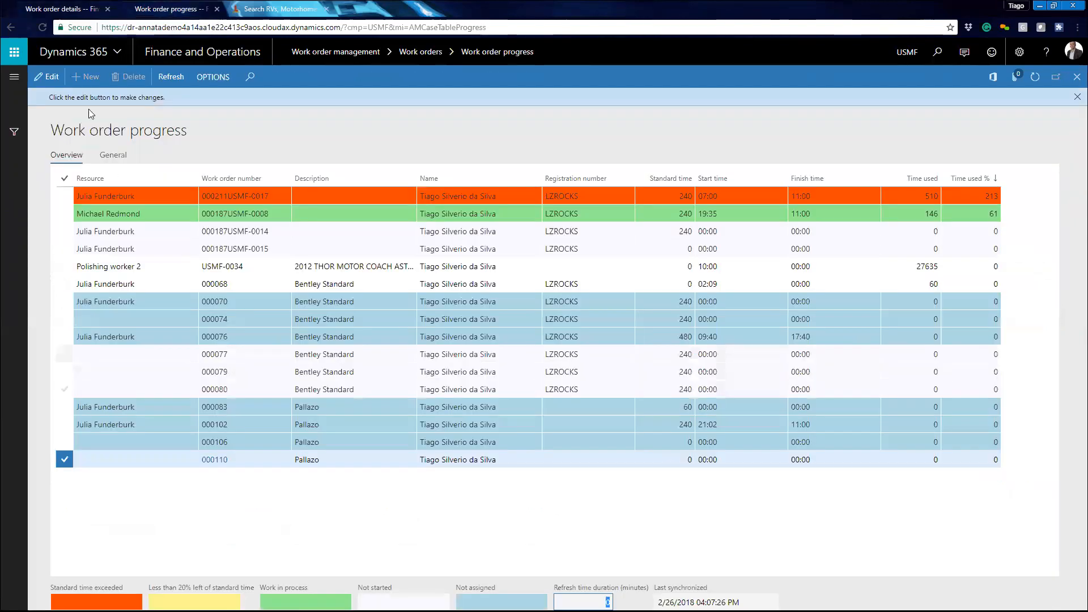
left_click(42, 26)
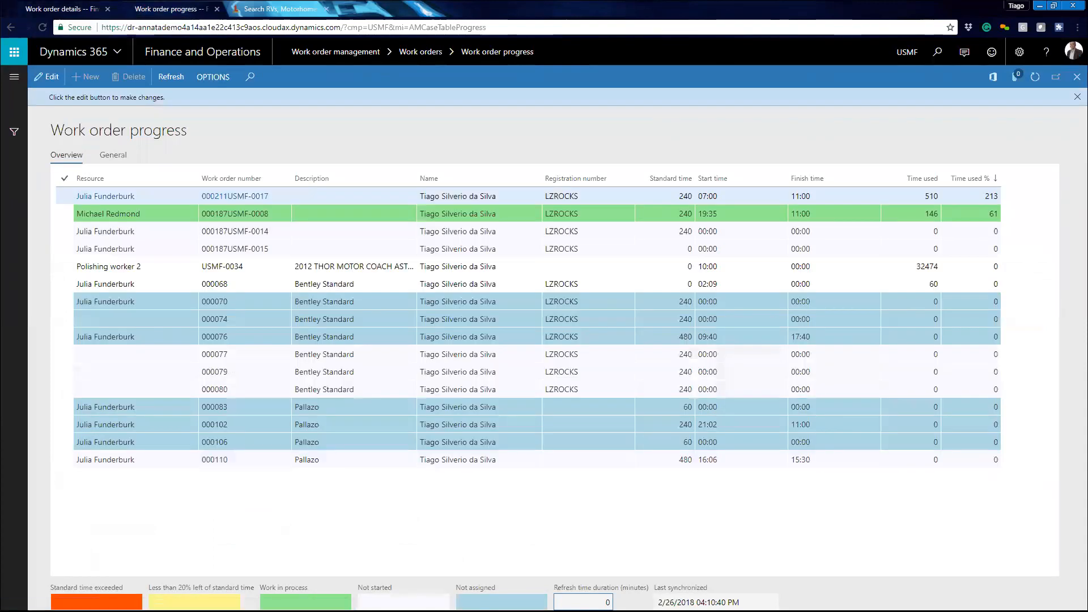
left_click(244, 442)
left_click(63, 9)
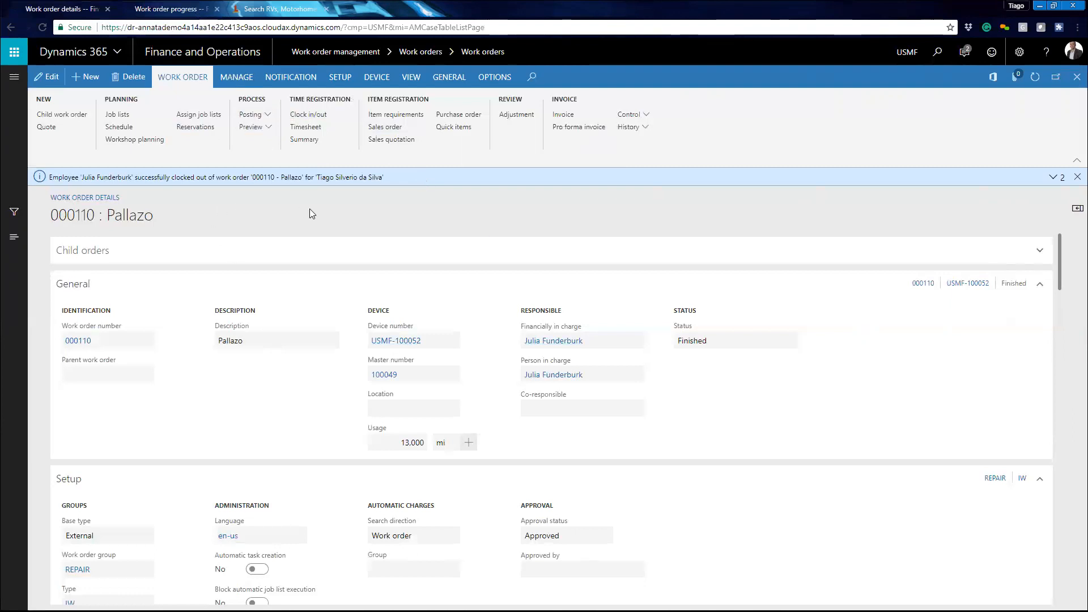
- Run the Review posting for the work order with Posting enabled
left_click(265, 115)
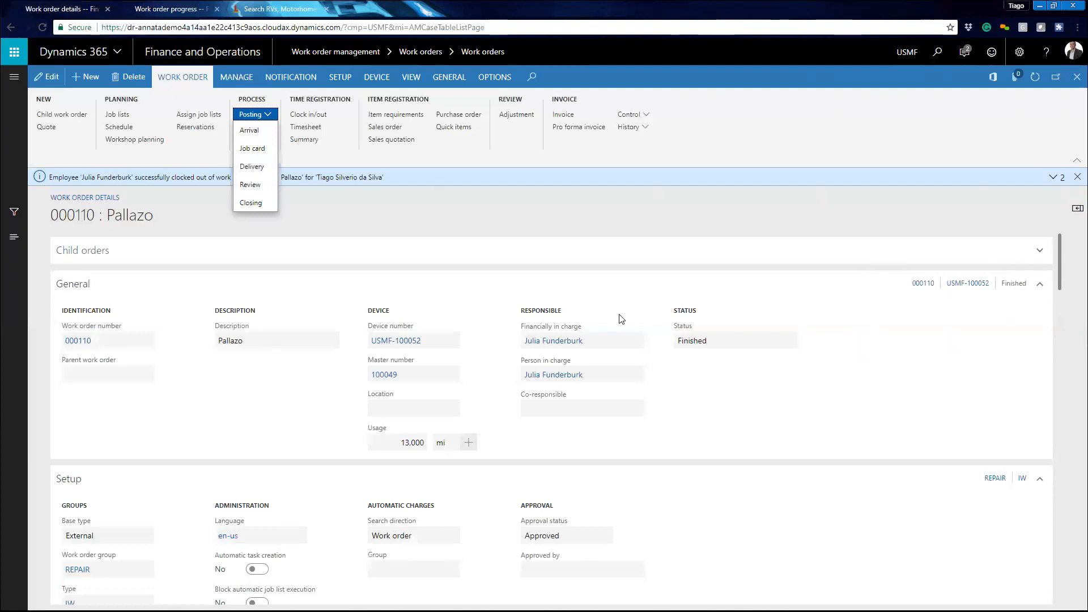
left_click(455, 258)
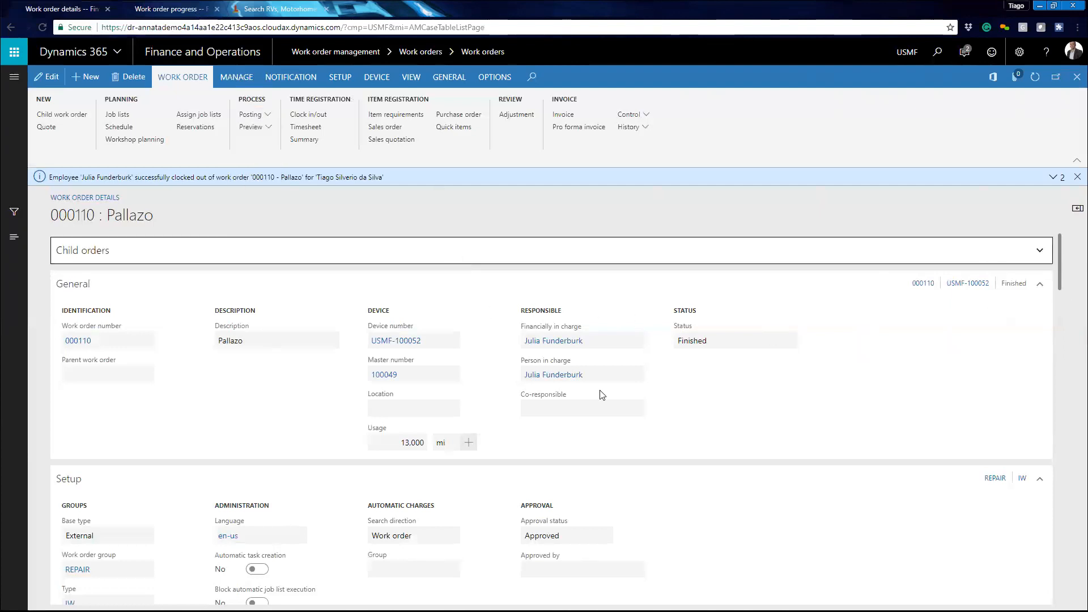
scroll(601, 394, "down", 6)
scroll(251, 363, "down", 6)
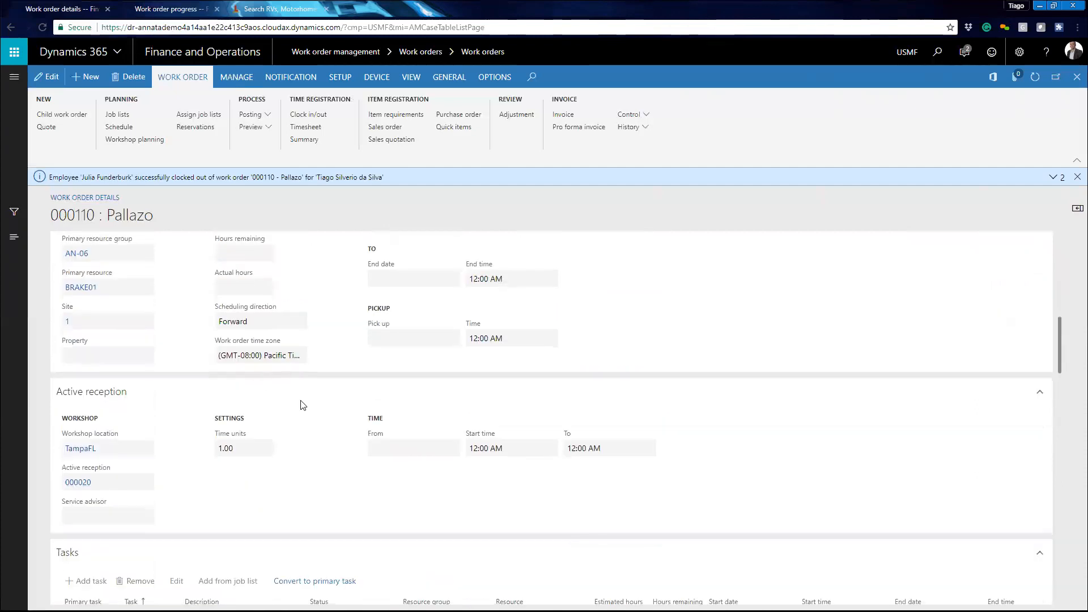
scroll(314, 393, "up", 12)
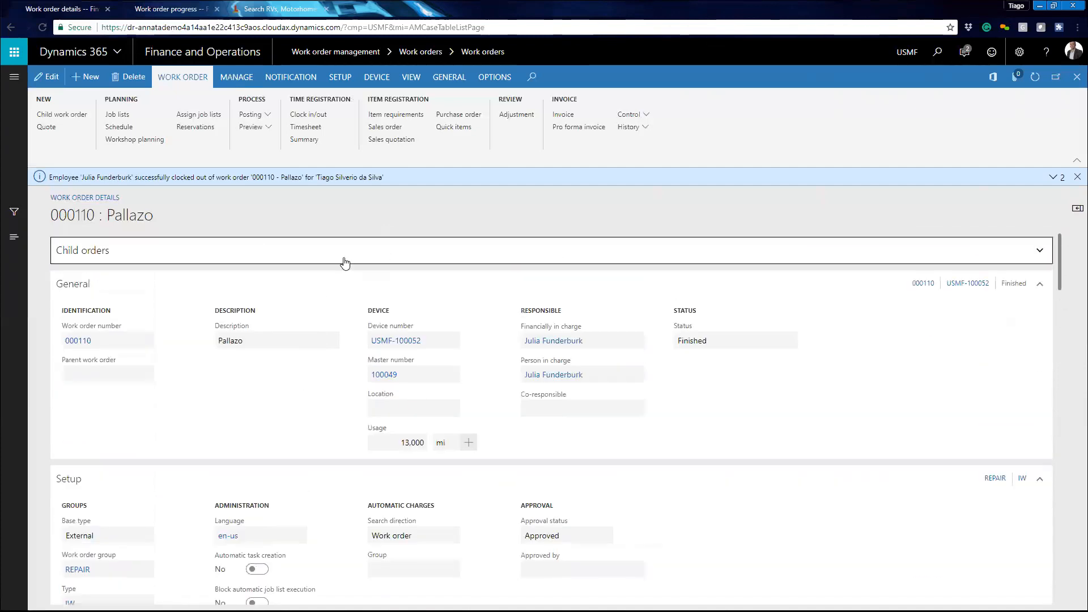
left_click(267, 115)
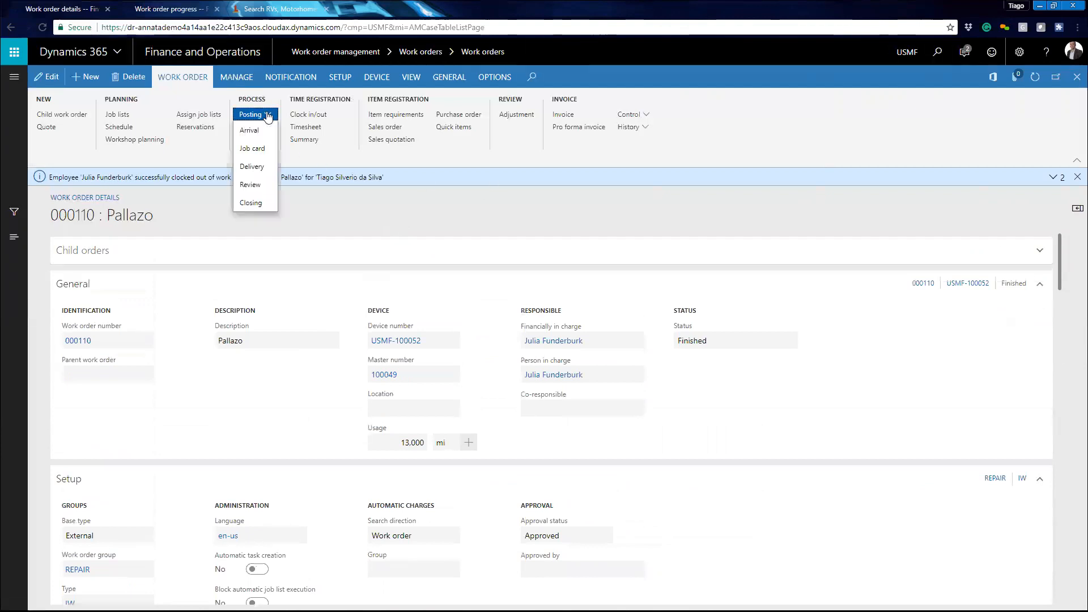
left_click(255, 187)
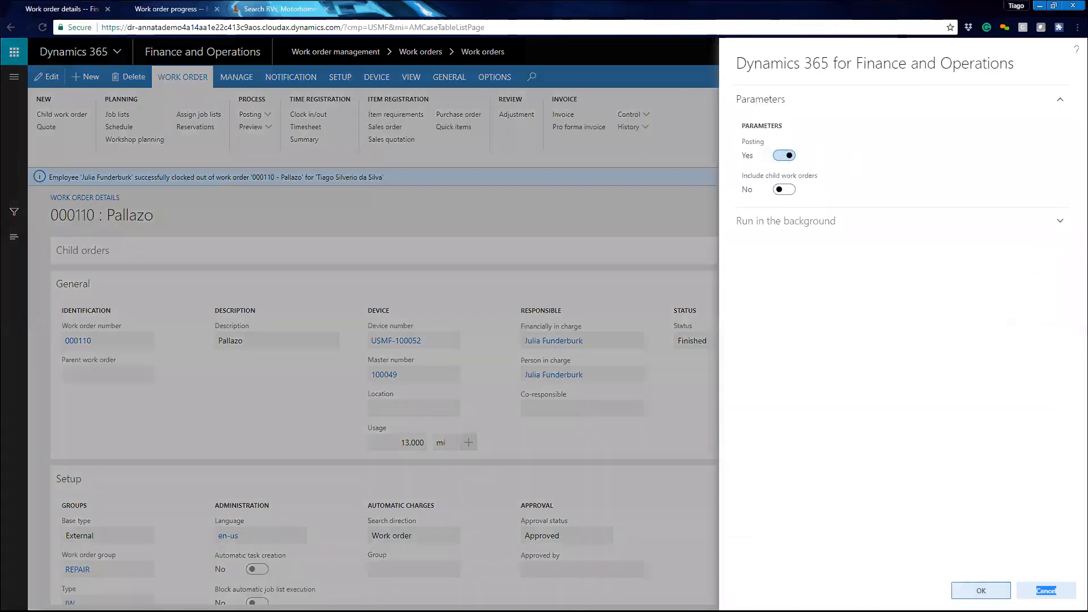
left_click(983, 590)
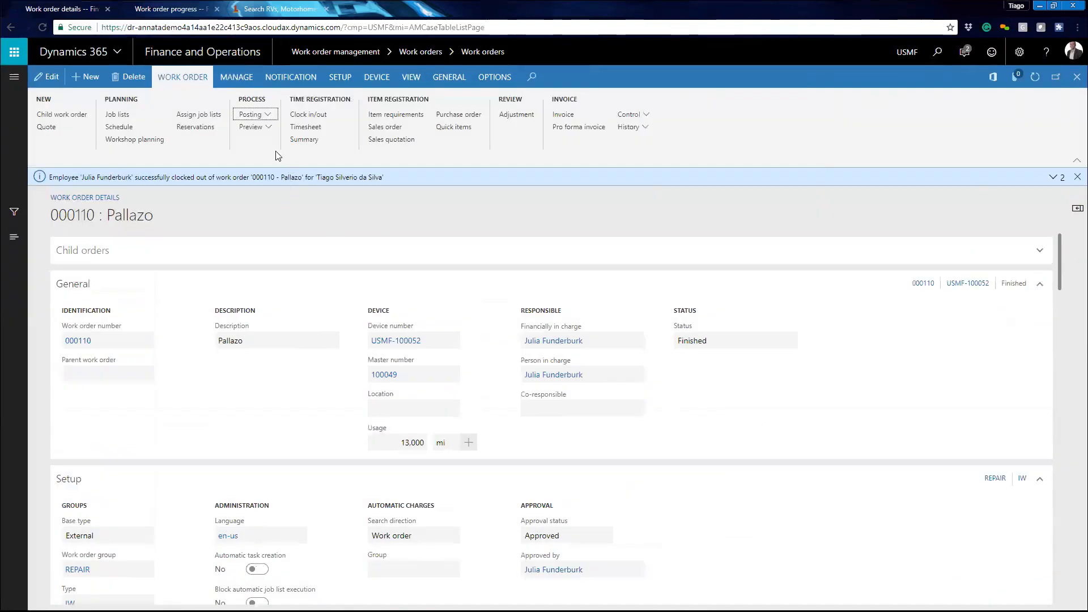
- Run the Closing posting for the work order with Print switched on, then close the work order closing report
left_click(264, 115)
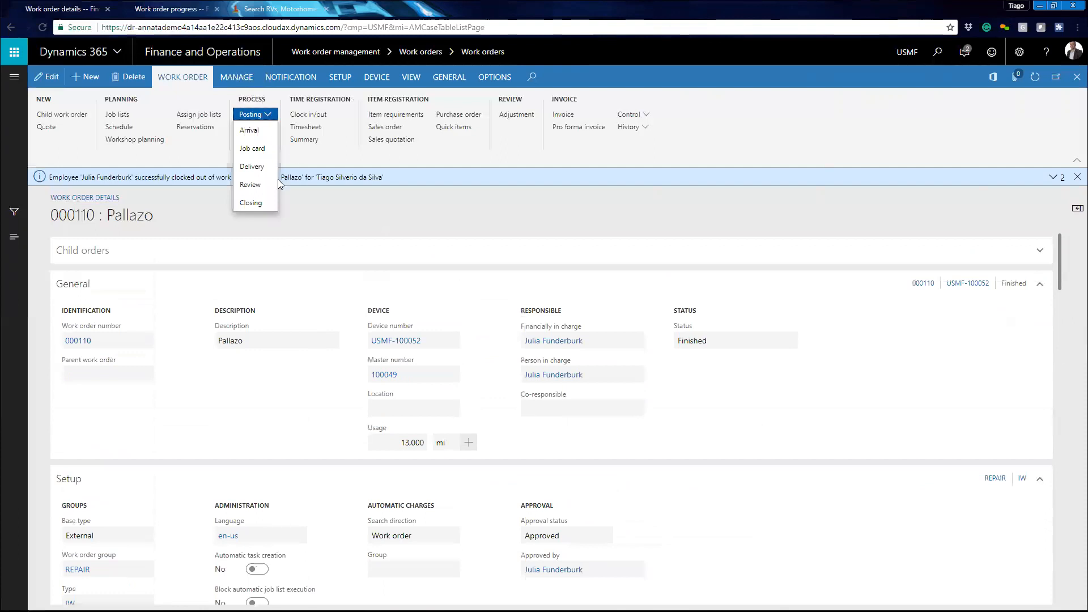
left_click(263, 203)
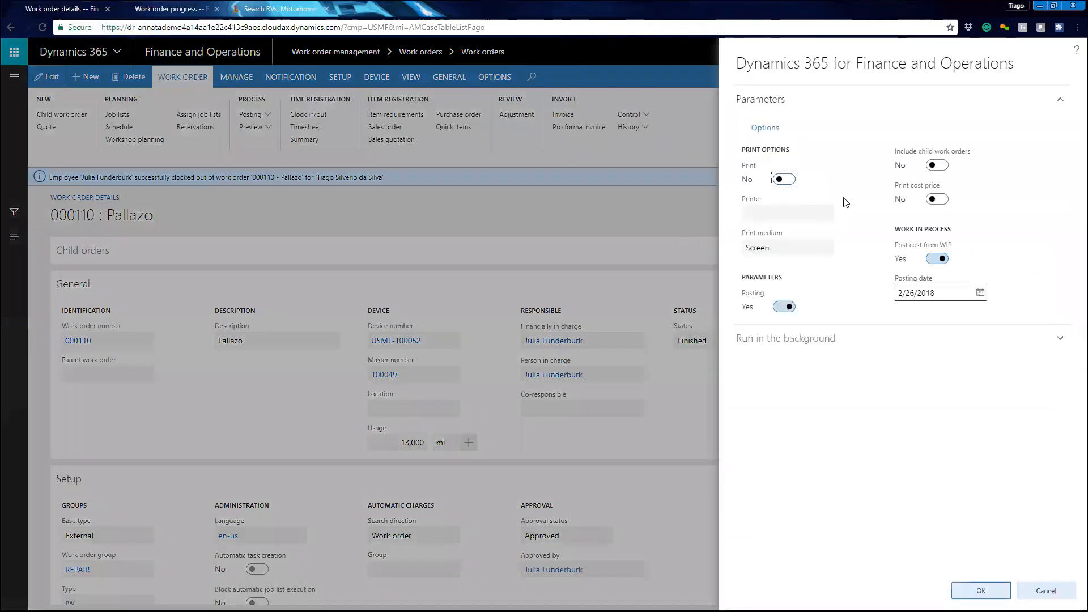
left_click(790, 181)
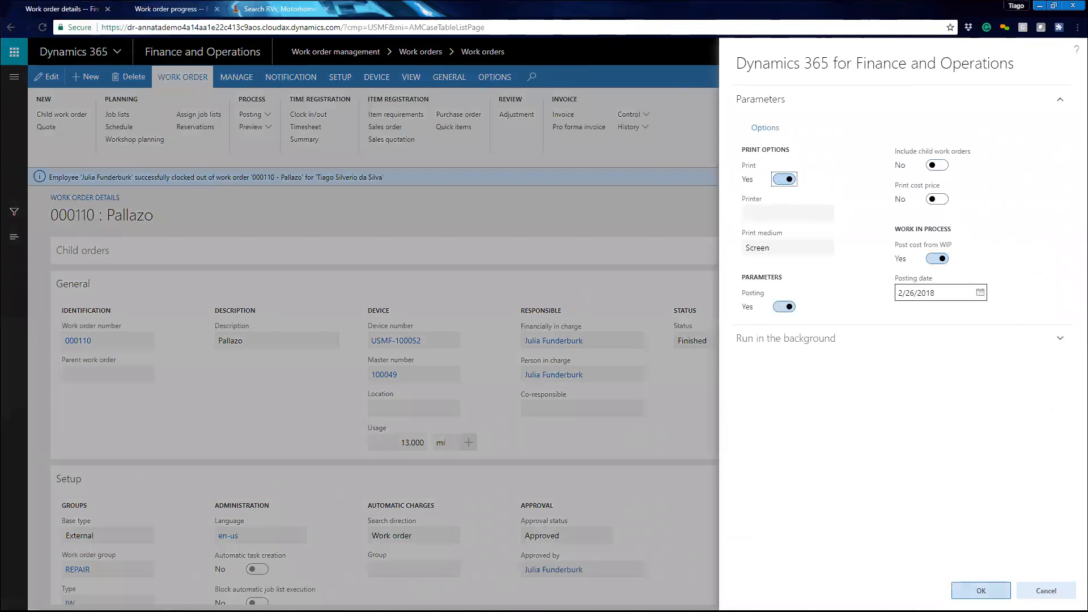
left_click(984, 590)
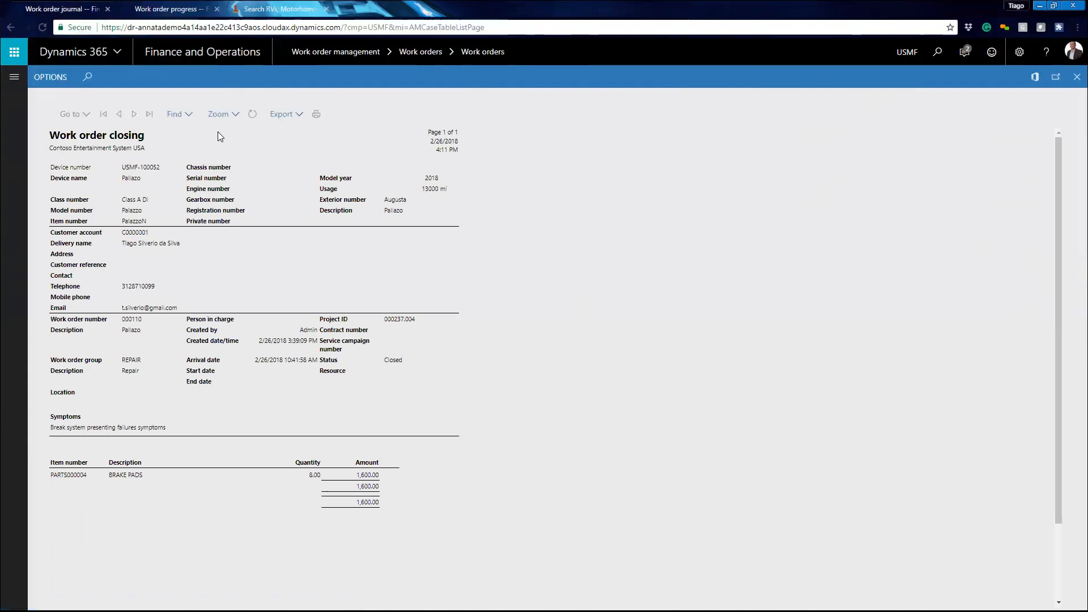
left_click_drag(114, 321, 437, 498)
left_click(308, 486)
left_click(1077, 76)
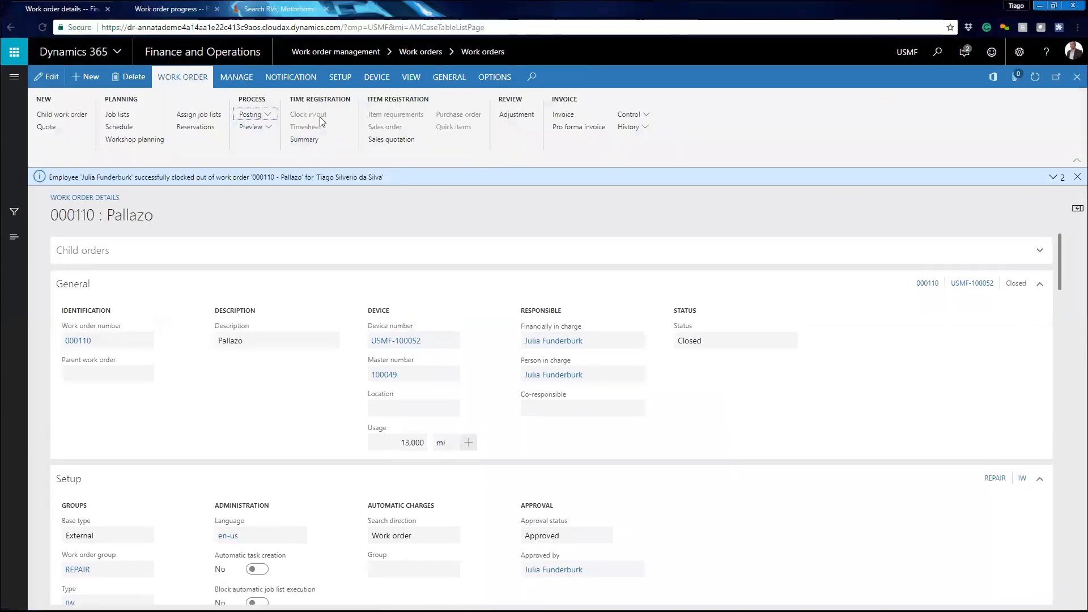
left_click(314, 149)
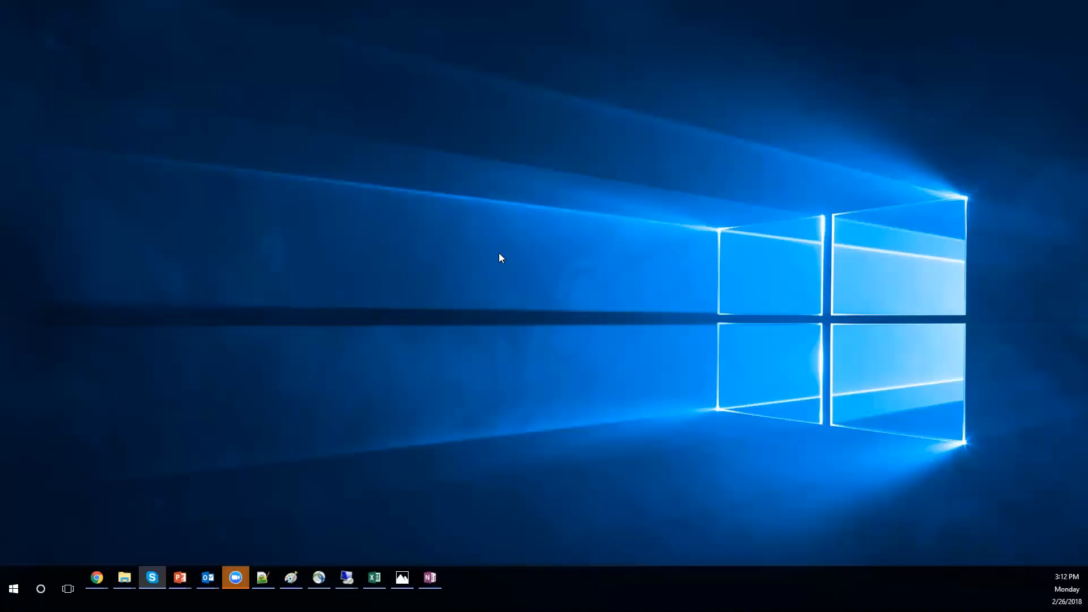
mouse_move(97, 578)
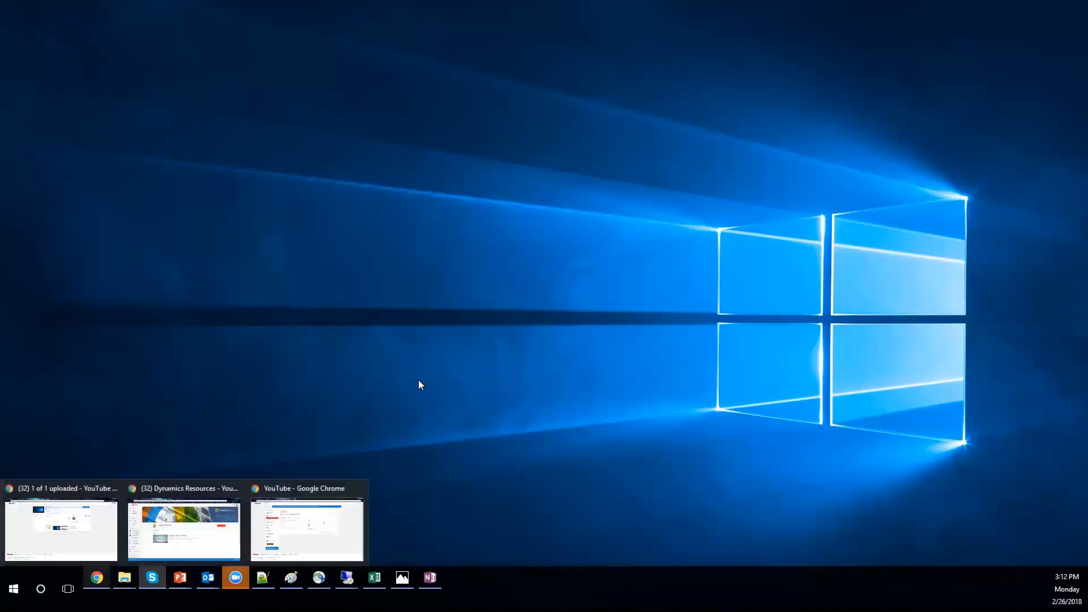
left_click(340, 499)
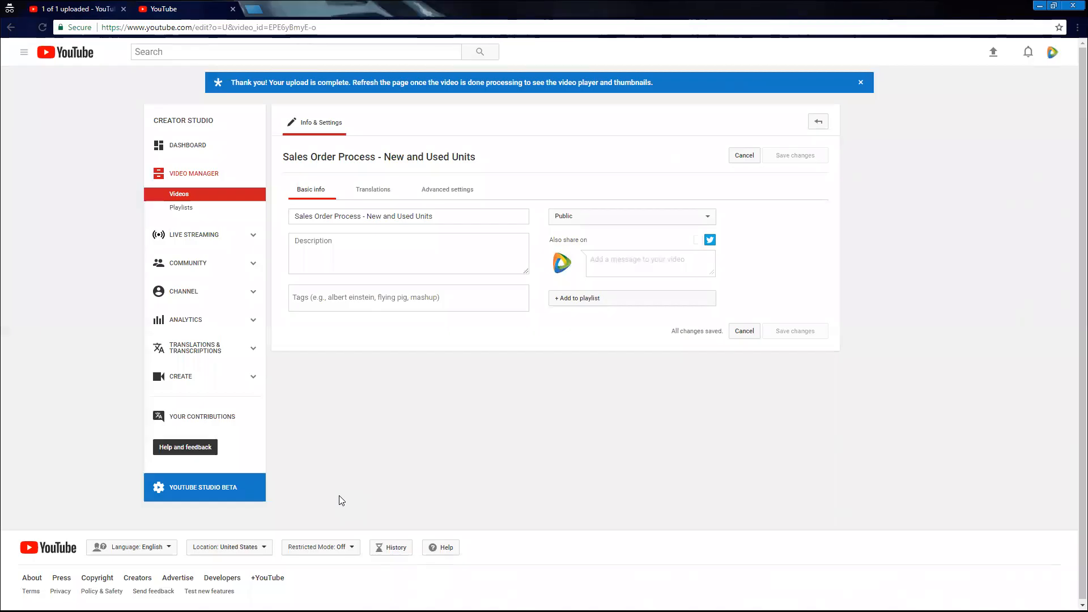
left_click(1041, 6)
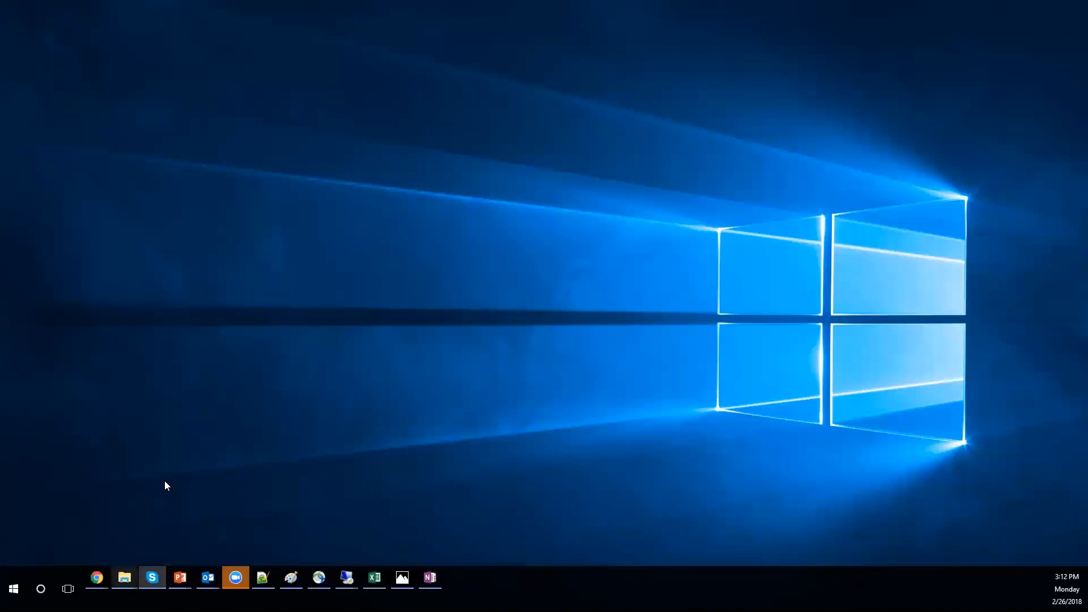
mouse_move(97, 578)
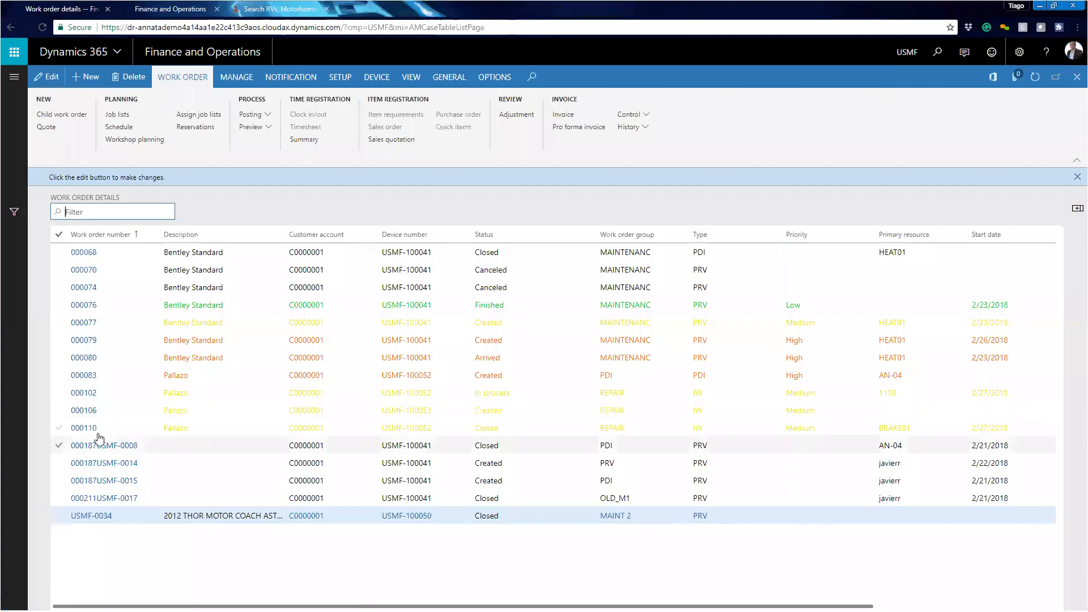
- Open work order 000110 and open its pro forma invoice dialog, then cancel it
left_click(88, 429)
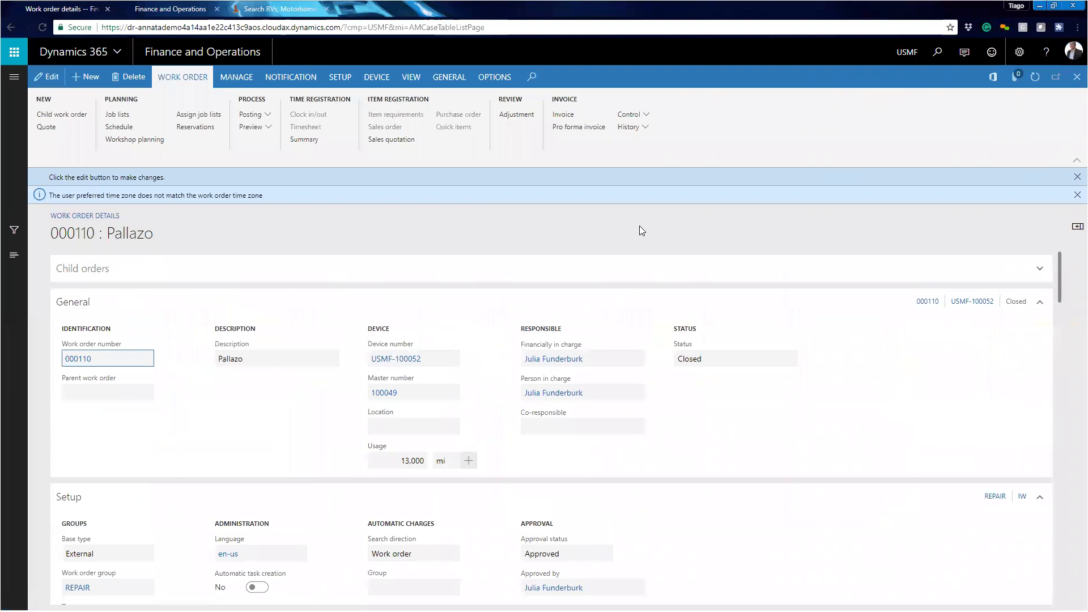
left_click(581, 116)
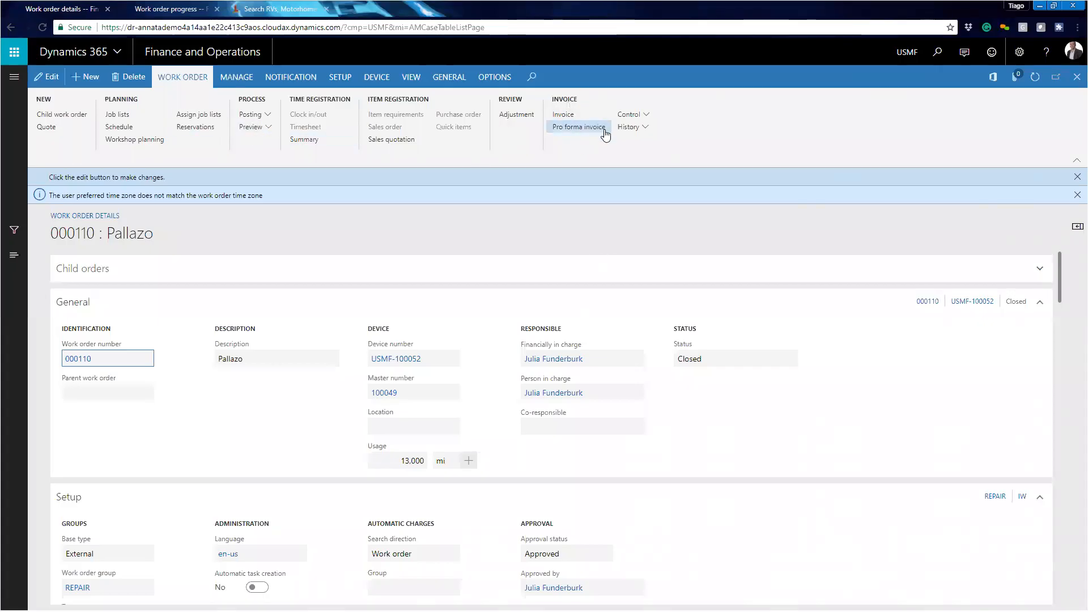
left_click(604, 130)
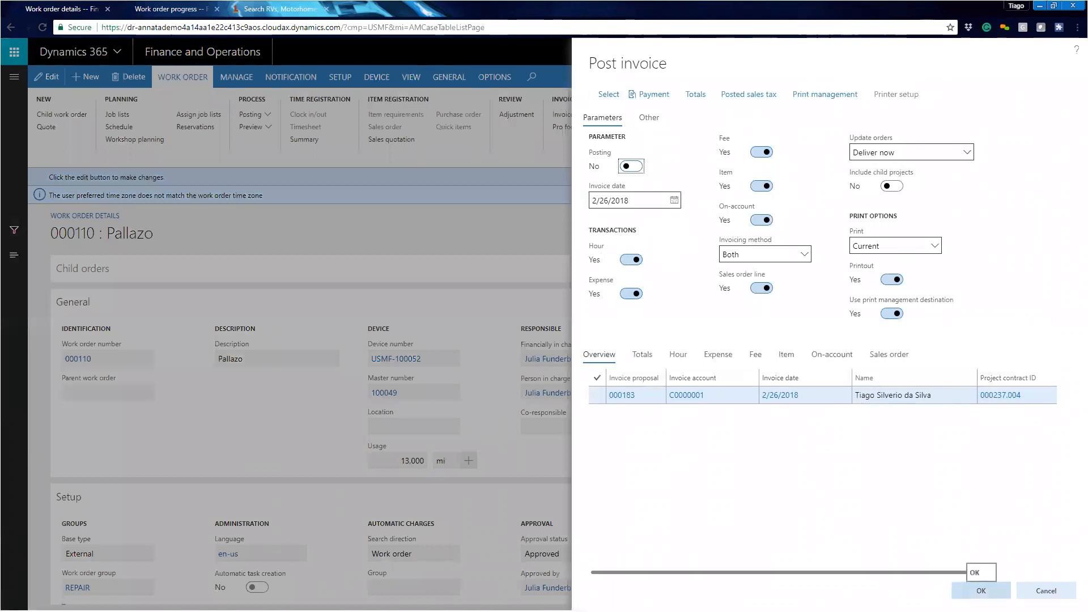
left_click(1047, 589)
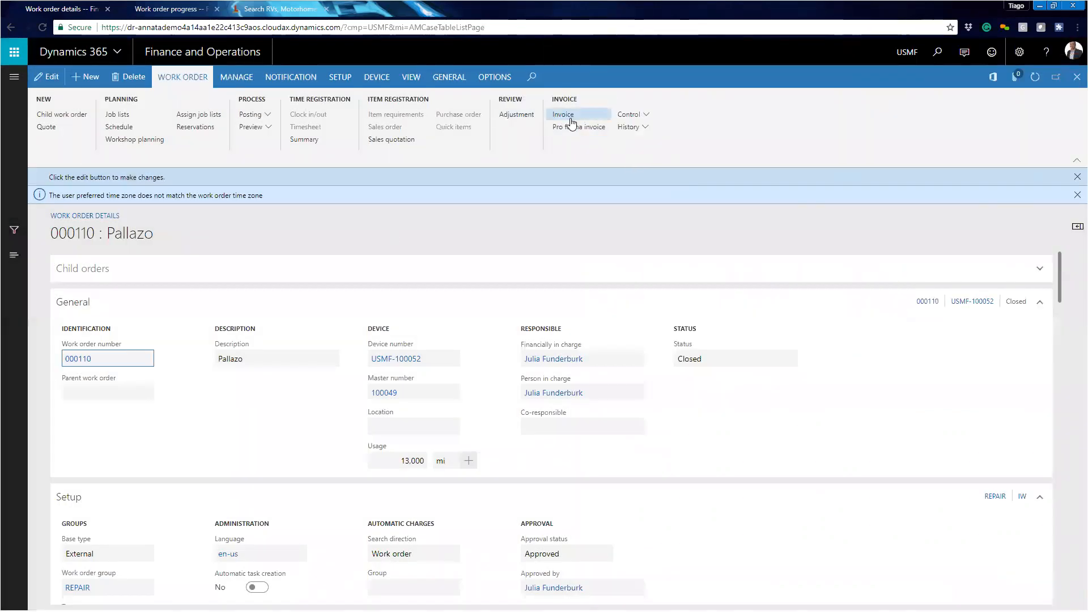
- Open the Adjustment form, select the brake pads transaction and open Adjust transactions, then cancel and close the form
left_click(513, 115)
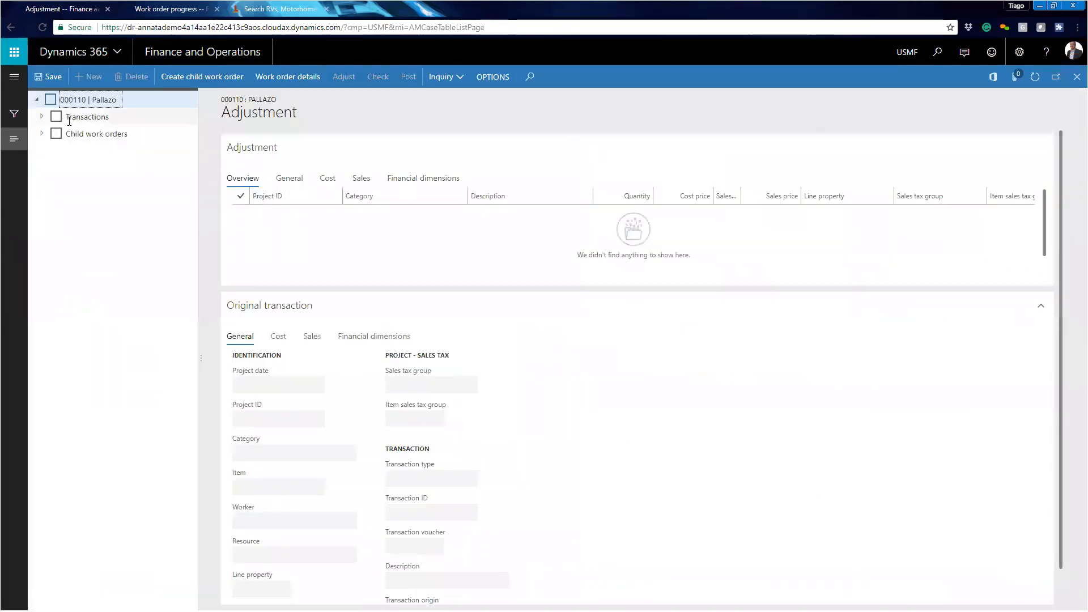
left_click(42, 117)
left_click(60, 134)
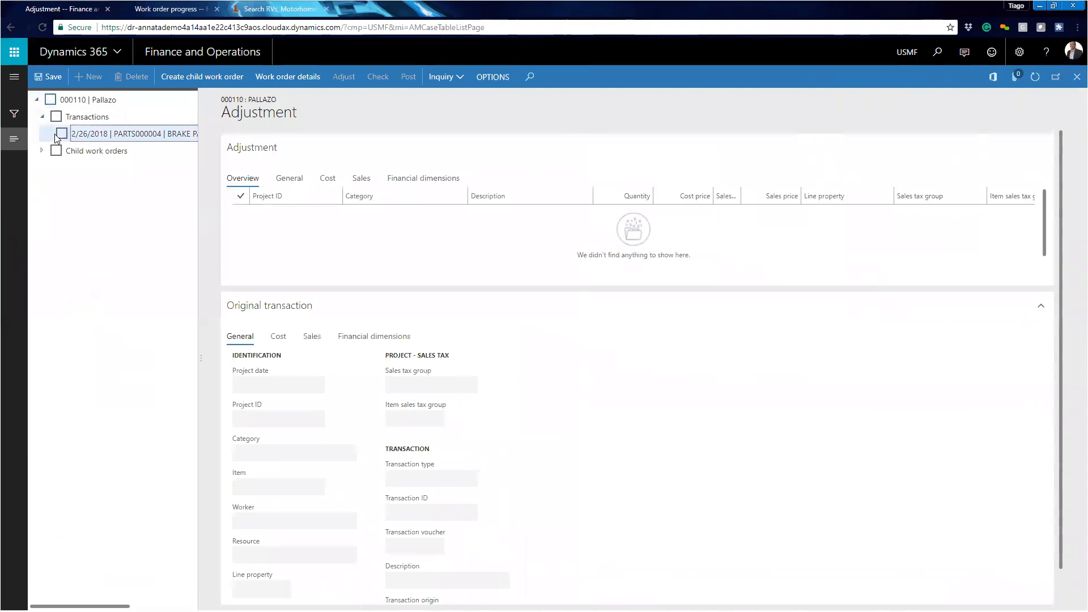
left_click(42, 152)
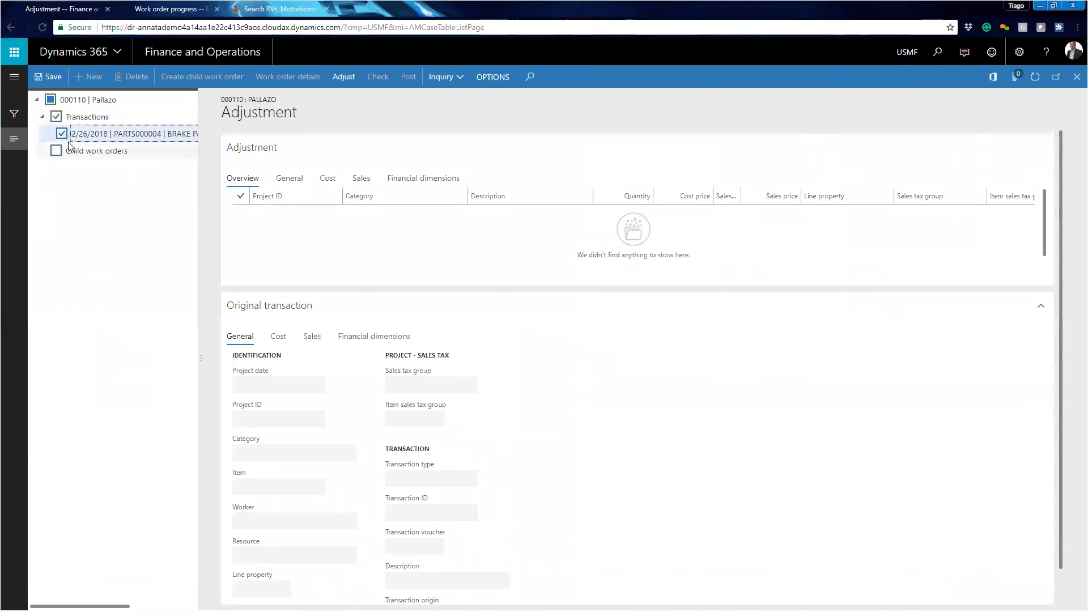
left_click(56, 151)
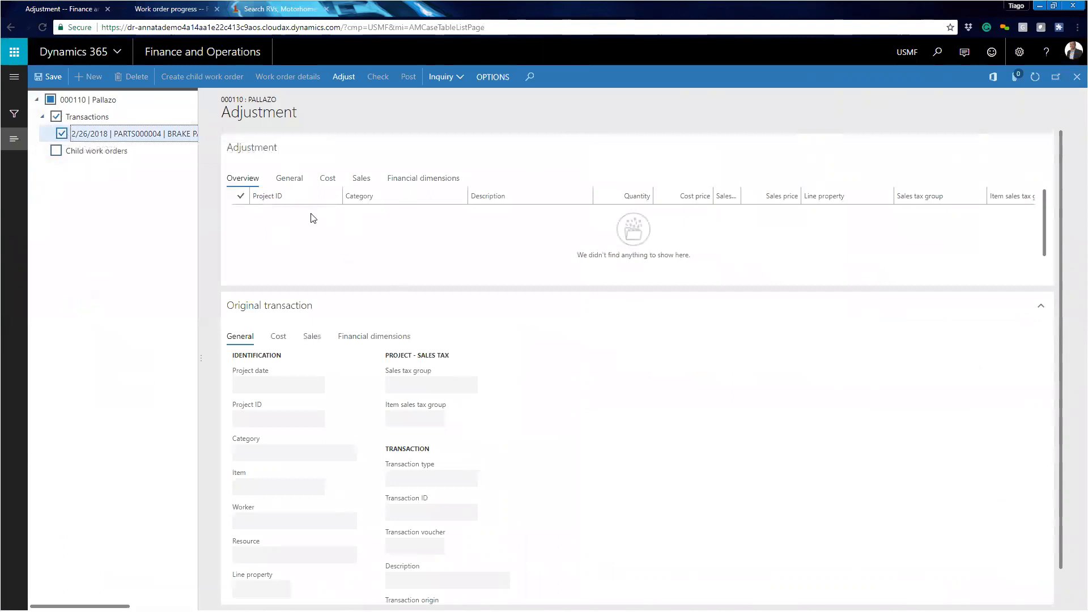
left_click(343, 76)
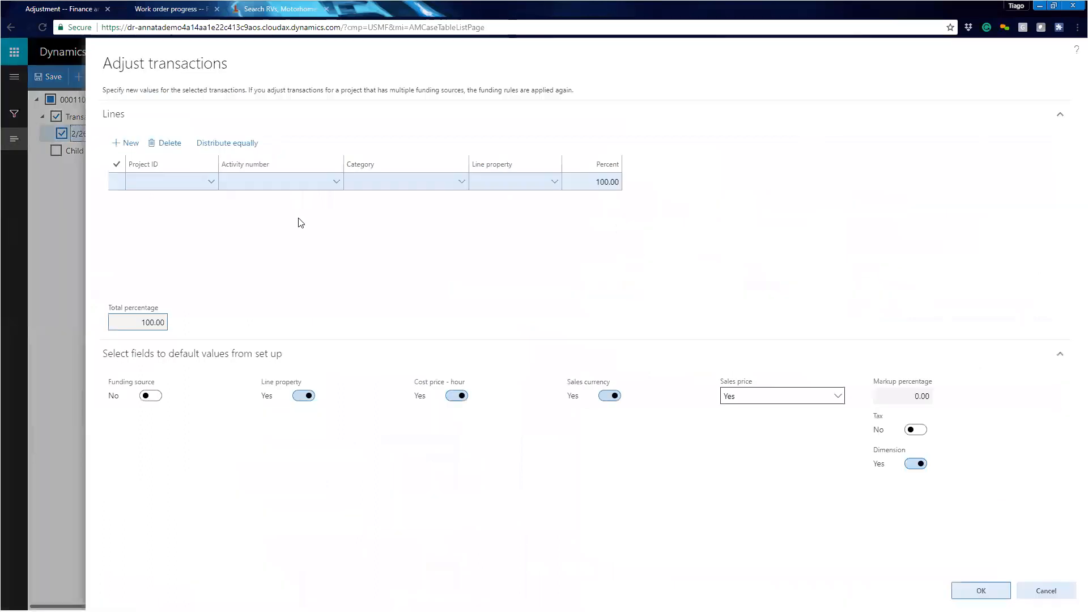
left_click(208, 187)
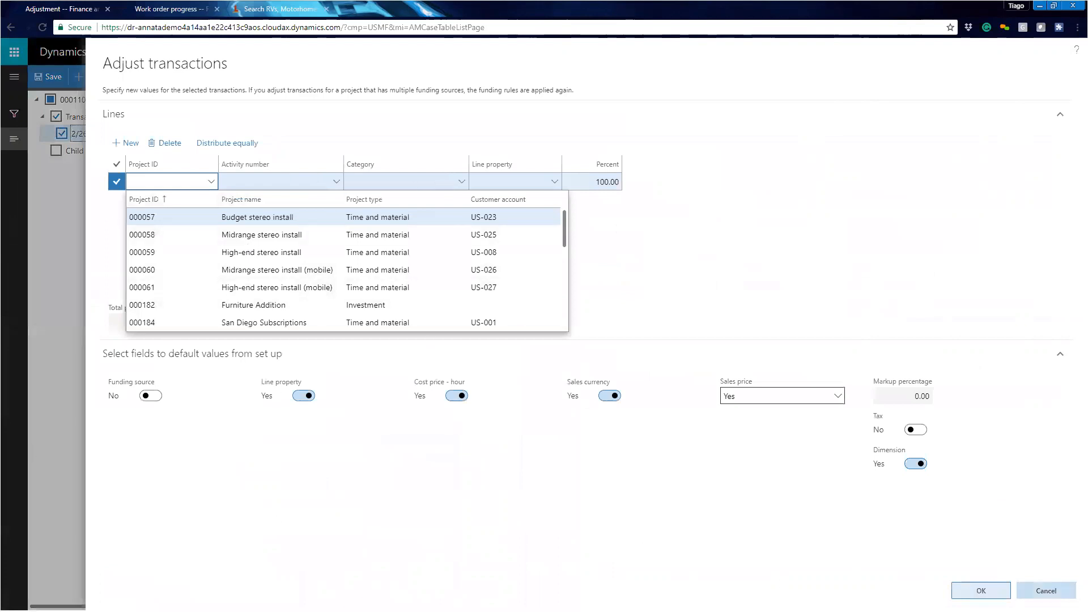
left_click(1047, 591)
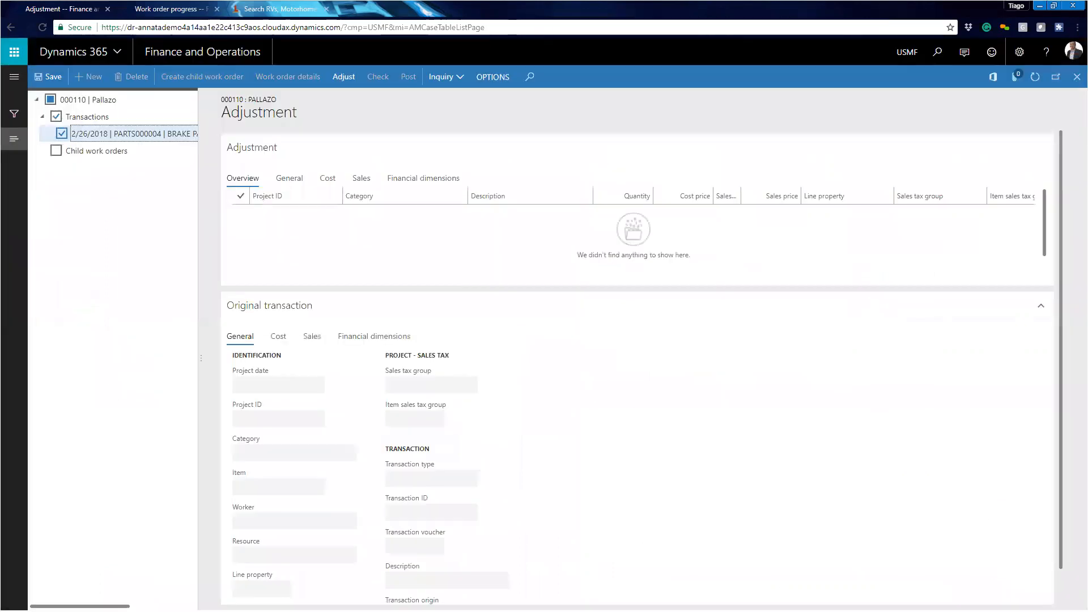
left_click(1075, 83)
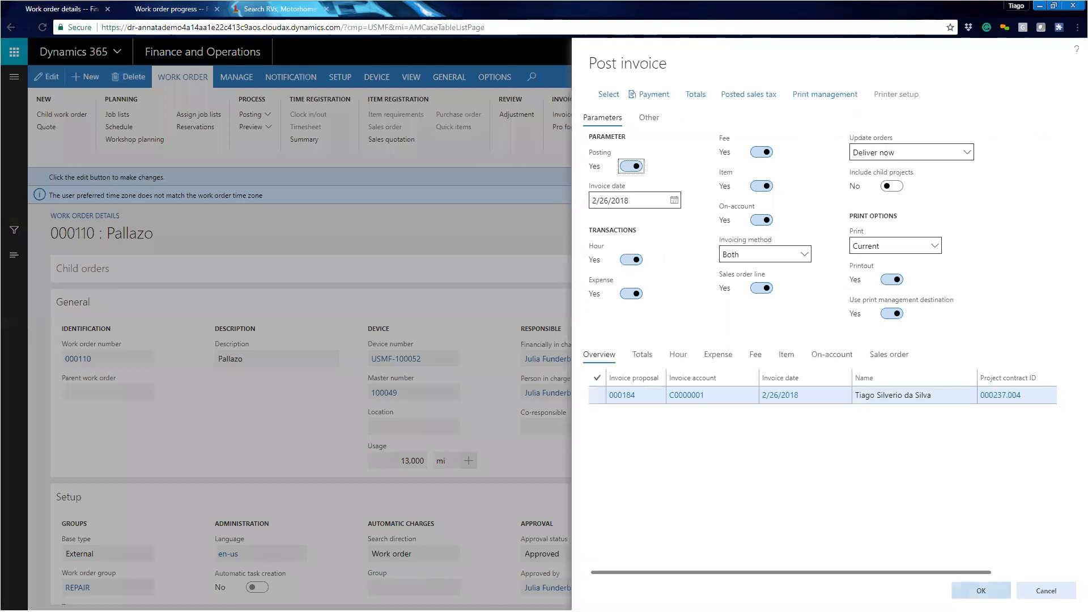
- Post the work order invoice with Posting switched on and close the invoice report
left_click(981, 589)
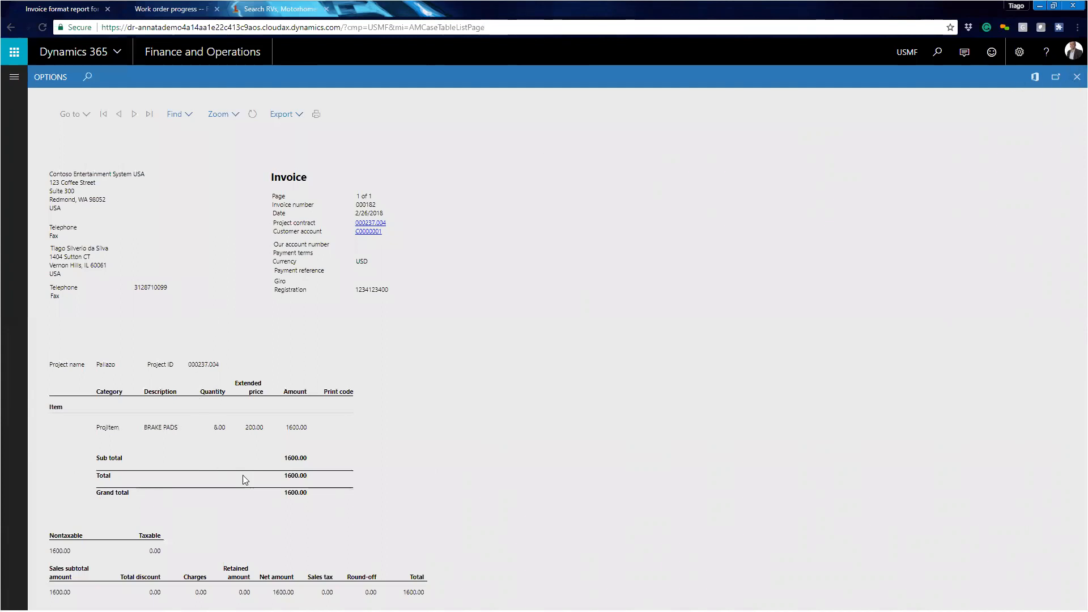
left_click(1077, 77)
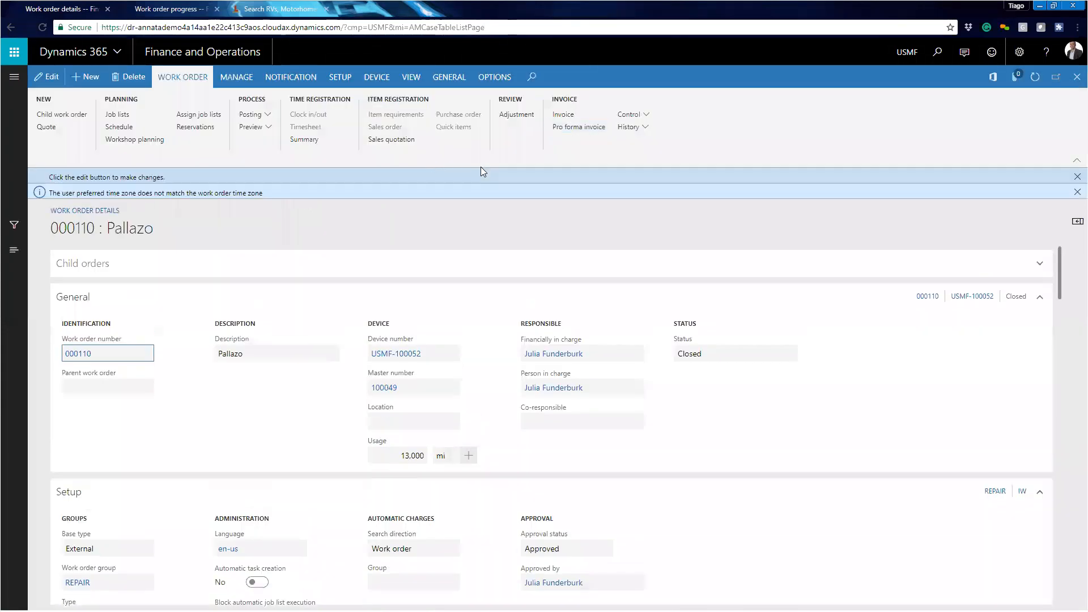
- Open the timesheet summary for the work order and close it
left_click(304, 140)
left_click(316, 142)
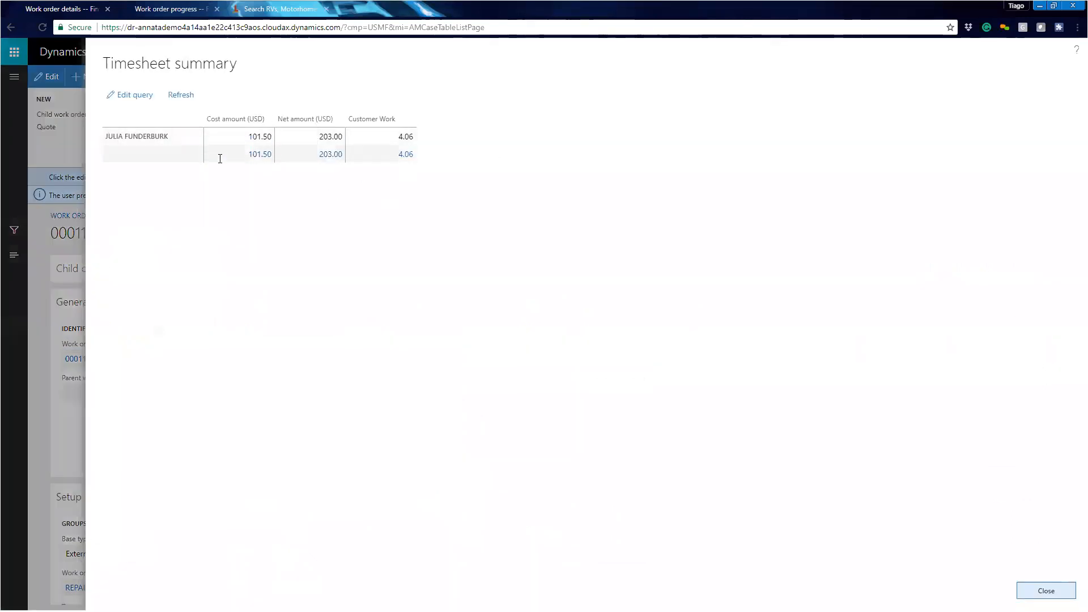
left_click(1048, 584)
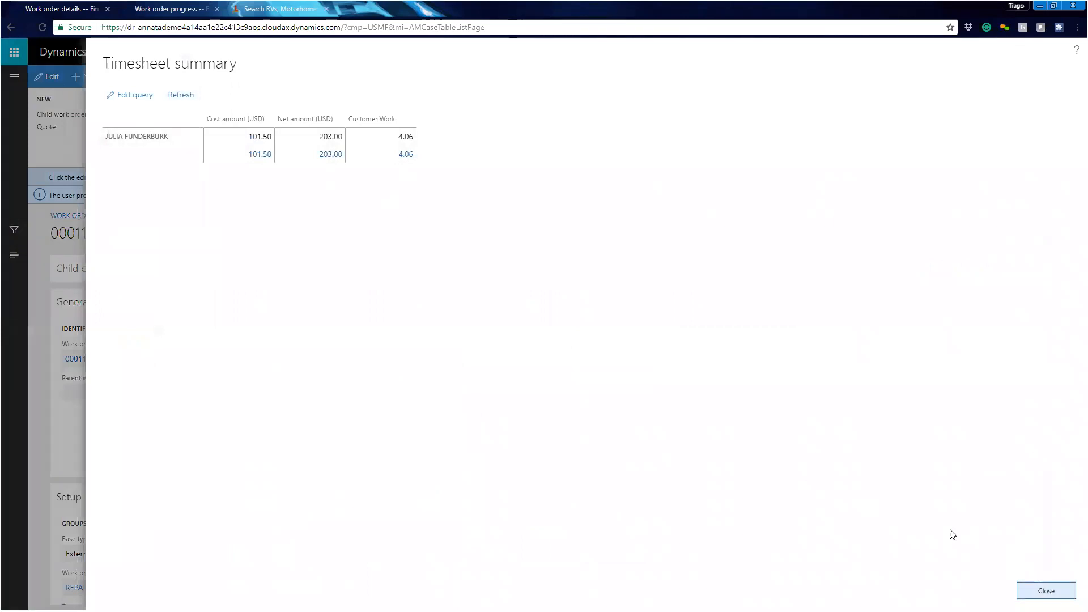
left_click(250, 129)
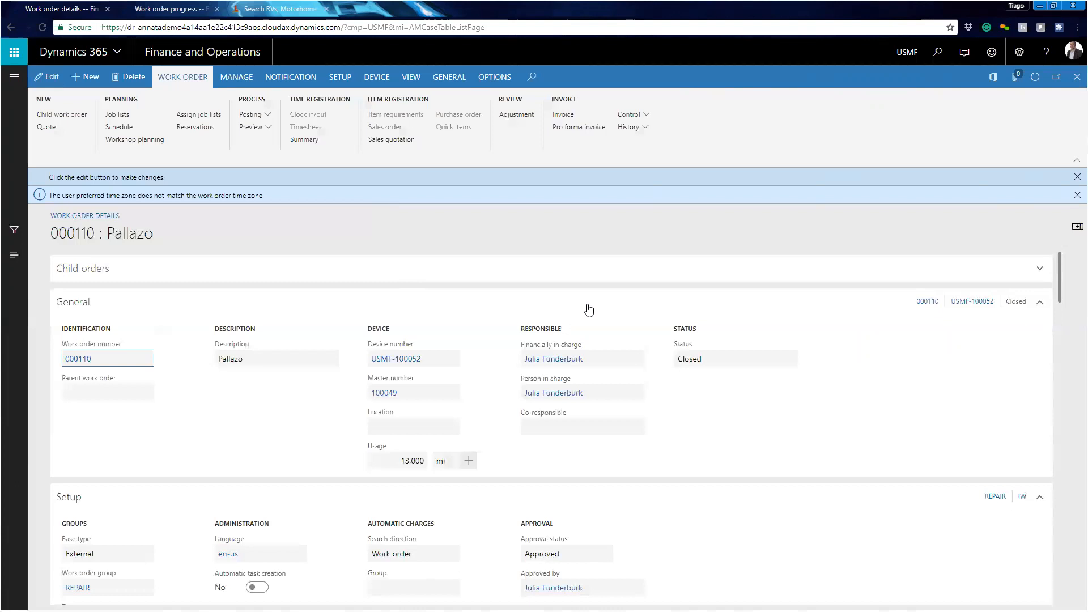
- Open the record for device USMF-100052 and its device transaction log
left_click(403, 363)
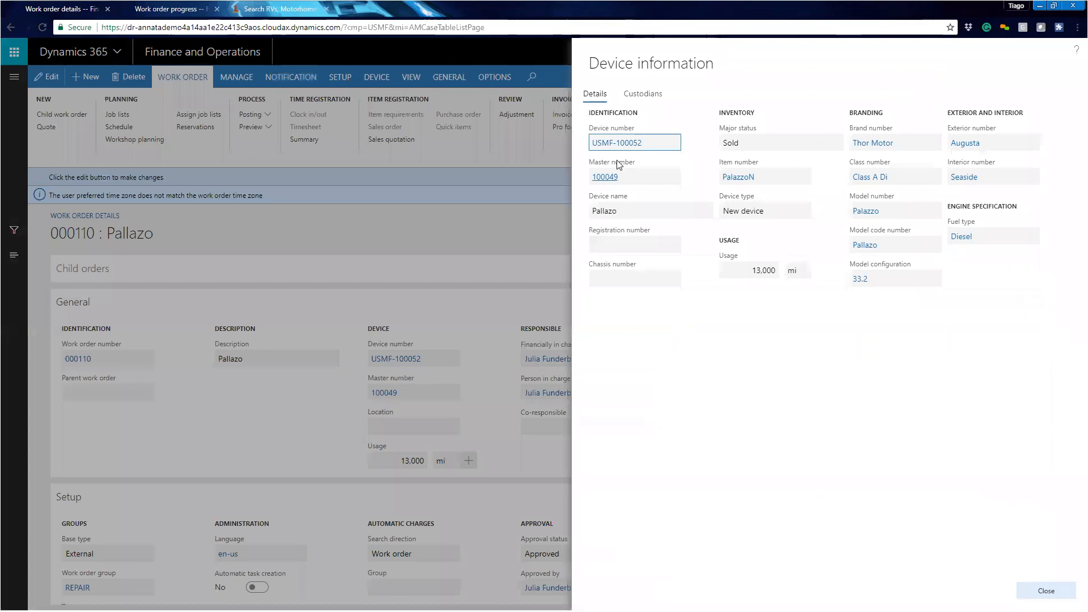
left_click(620, 144)
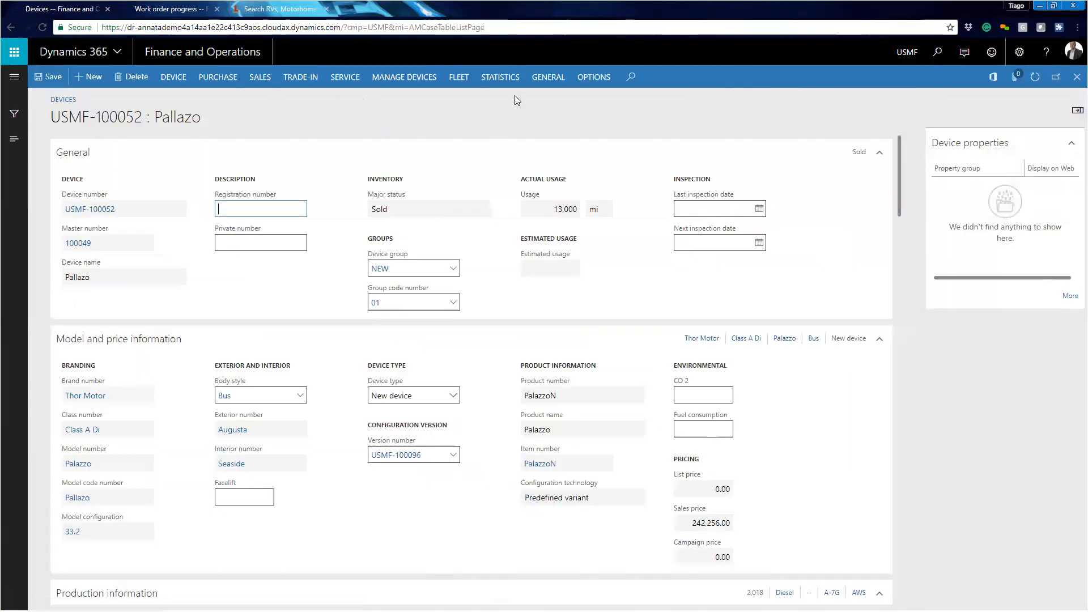
left_click(170, 80)
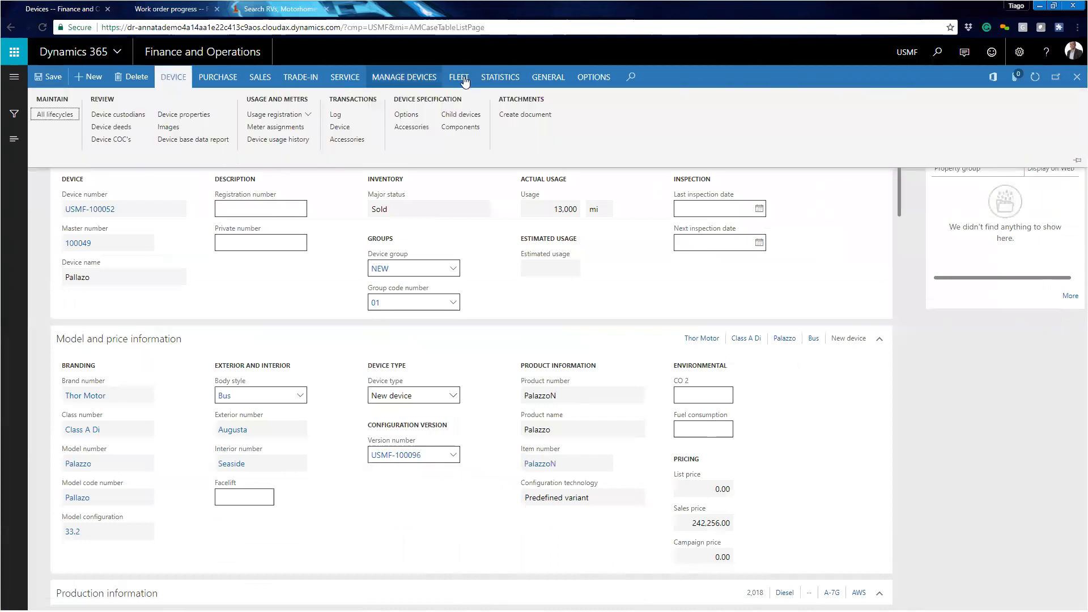
left_click(335, 116)
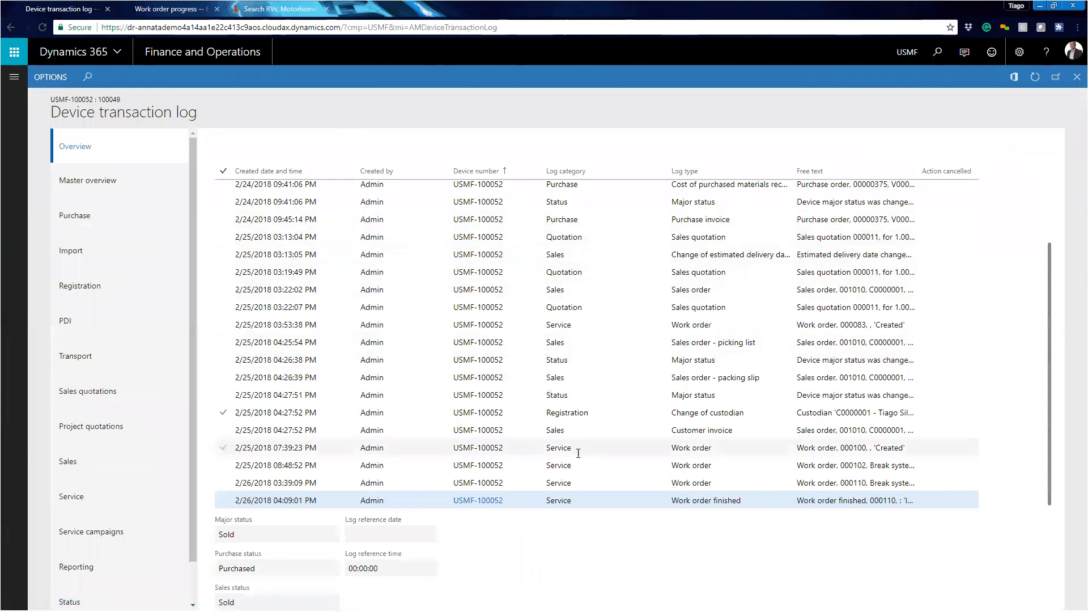
- Browse the device transaction log entries and its category pages such as Purchase and PDI
scroll(581, 455, "up", 2)
left_click(578, 190)
left_click(582, 206)
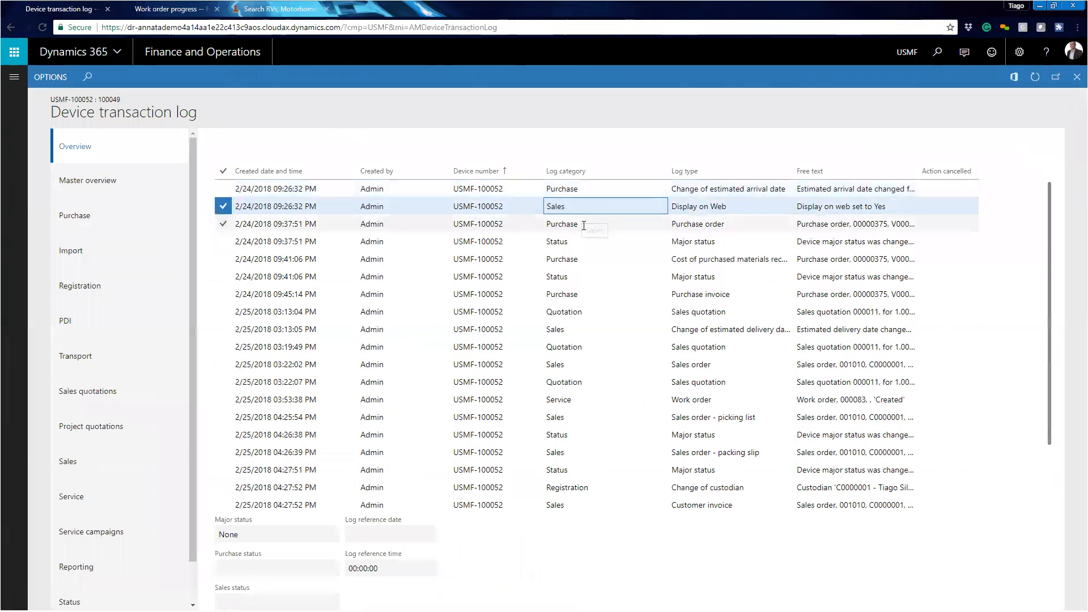
left_click(583, 224)
scroll(594, 272, "down", 2)
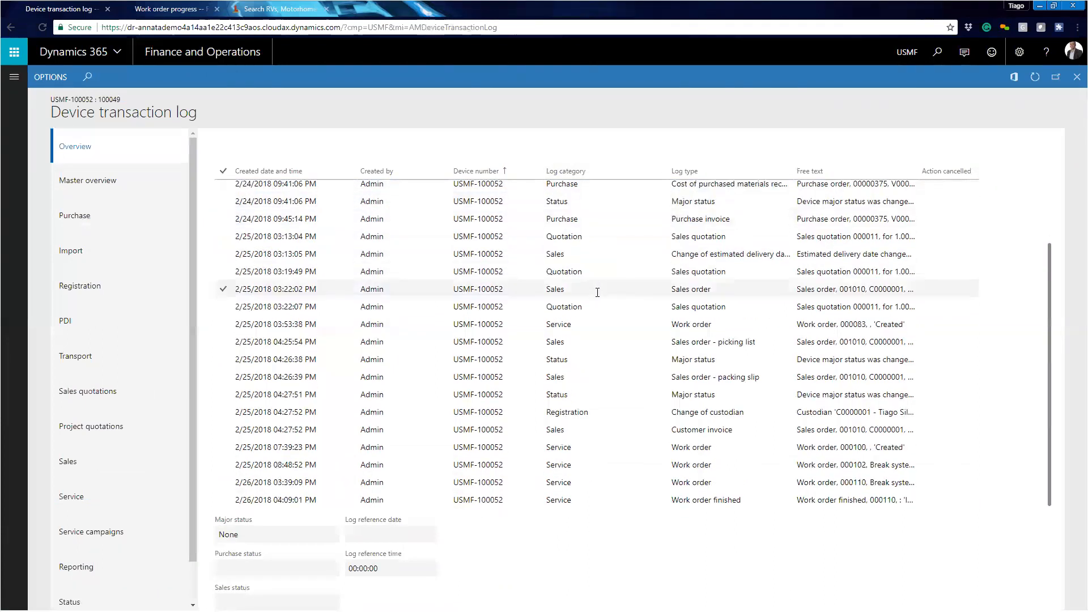
left_click(589, 342)
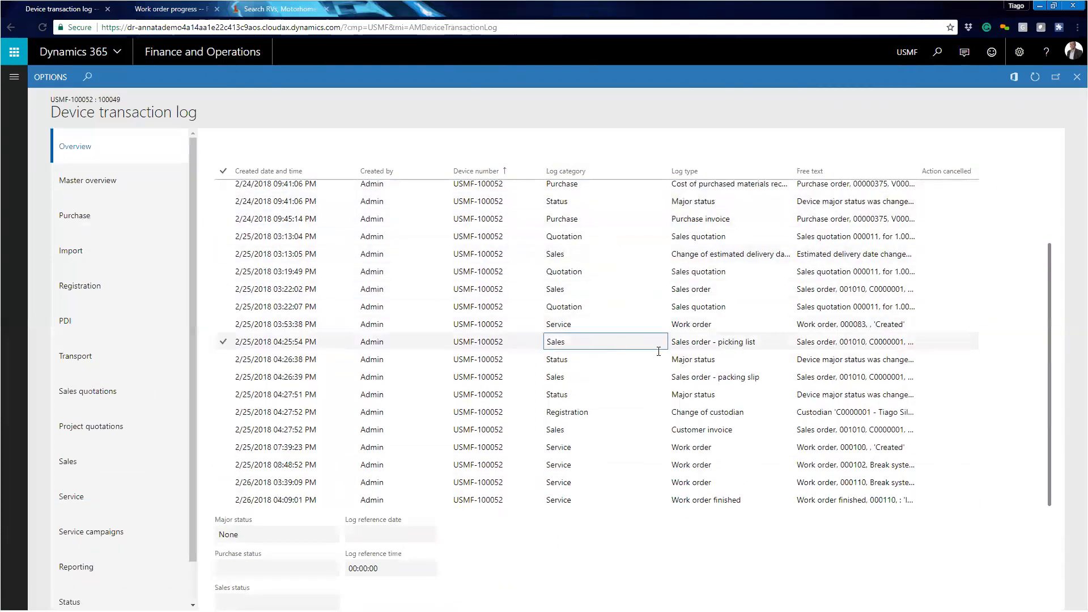
left_click(74, 180)
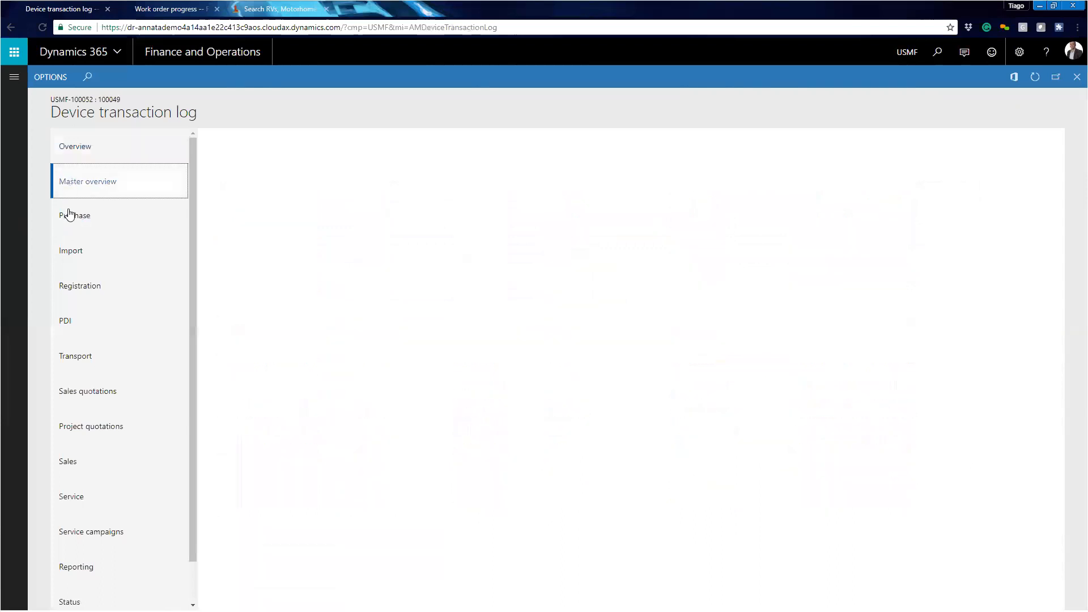
left_click(73, 223)
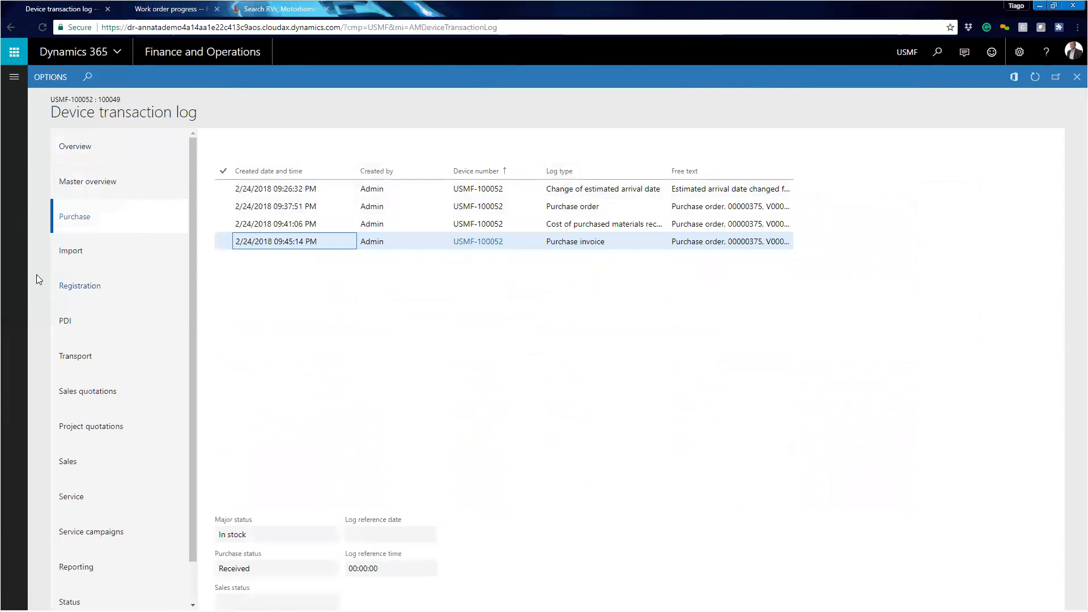
left_click(91, 258)
left_click(85, 322)
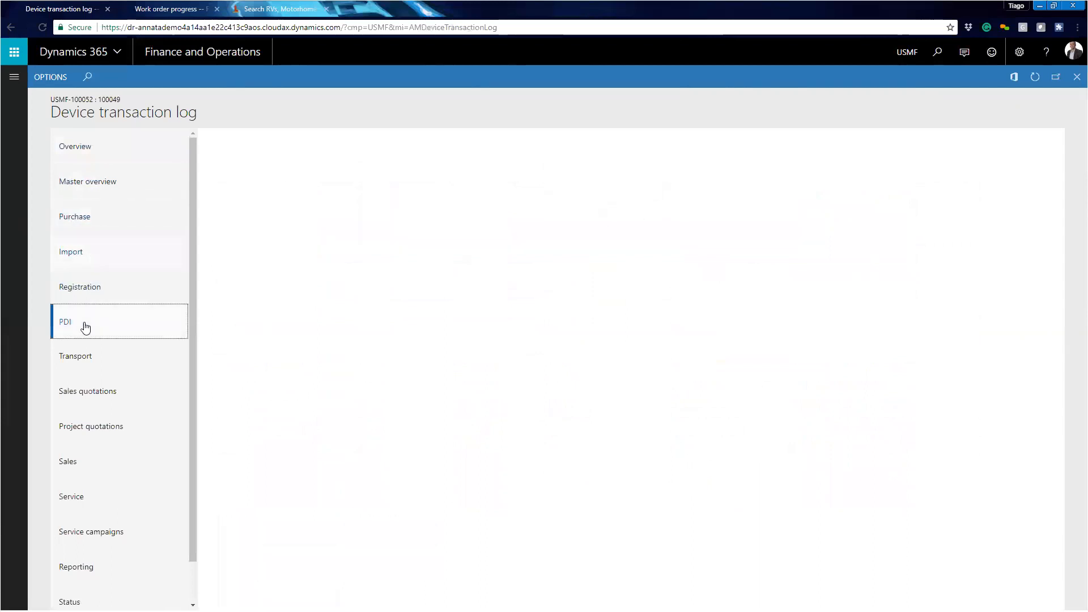
scroll(97, 383, "down", 1)
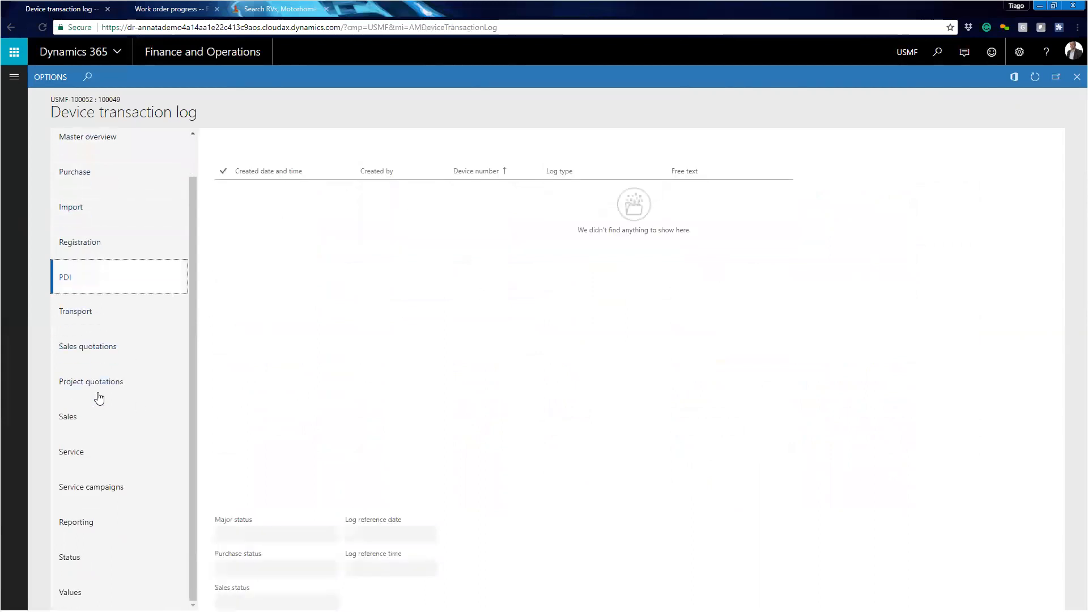